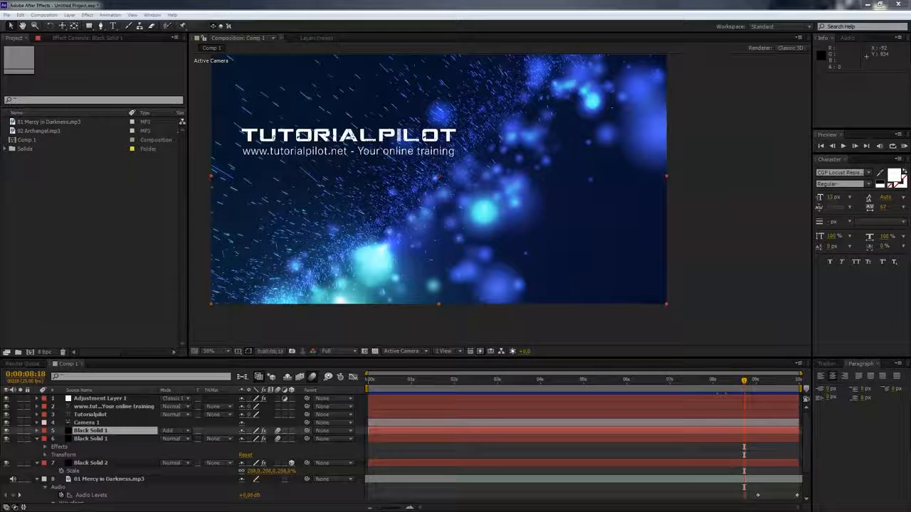
# - Create a new composition with the default HDTV 1080 25 settings
pyautogui.click(44, 15)
pyautogui.click(64, 27)
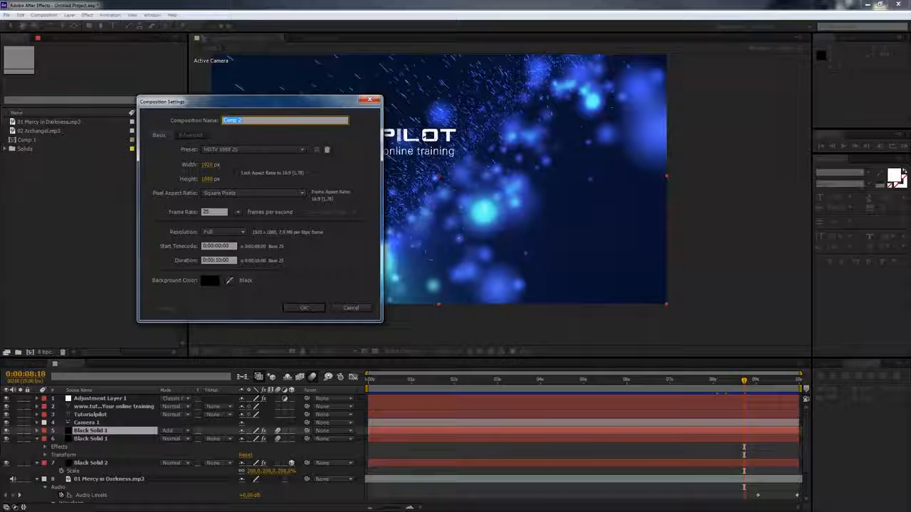
pyautogui.press('Return')
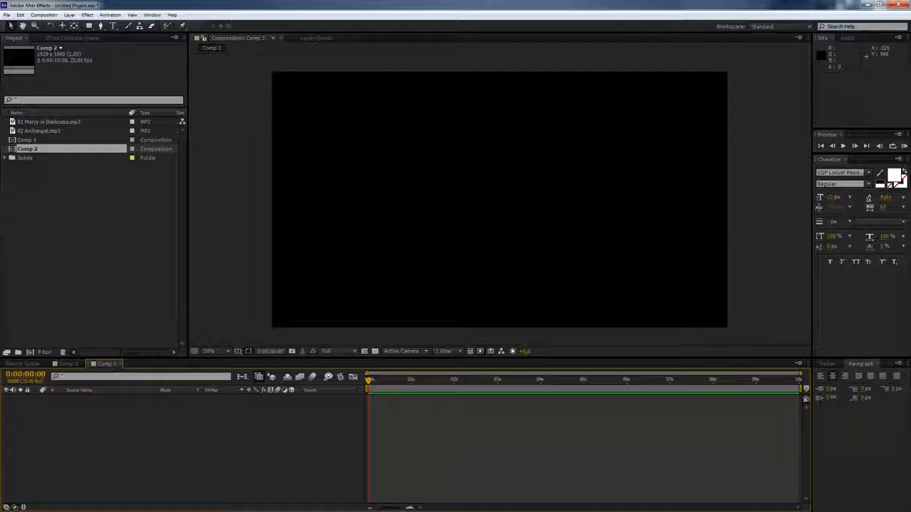
# - Add a new solid layer named Particle-World-1 at composition size
pyautogui.click(69, 15)
pyautogui.moveTo(83, 26)
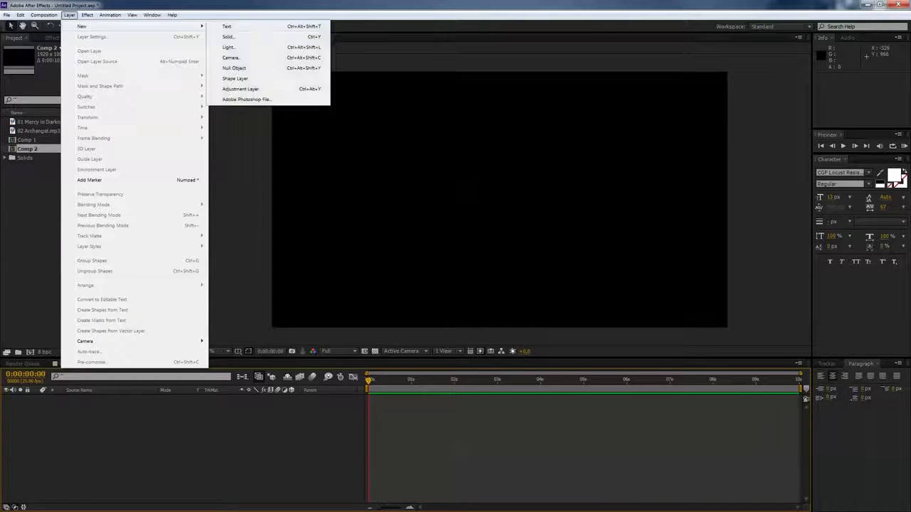
pyautogui.click(228, 37)
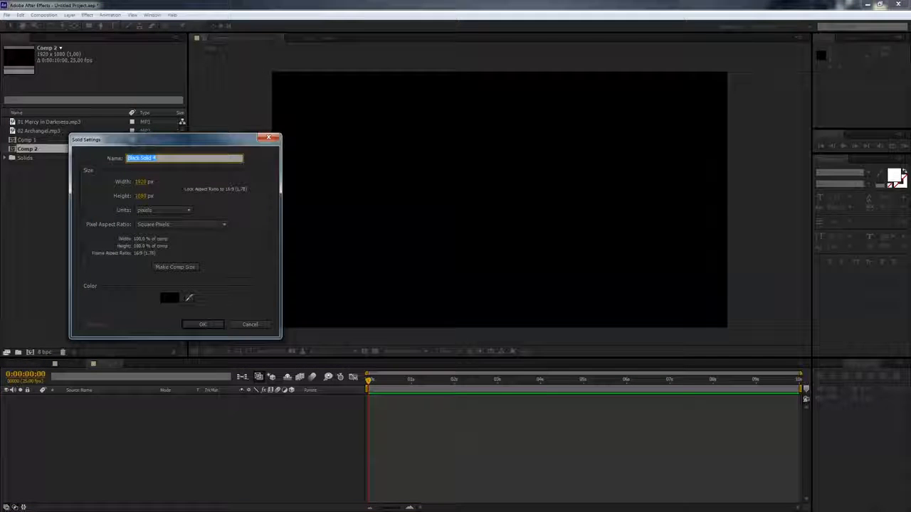
pyautogui.write('Barticle')
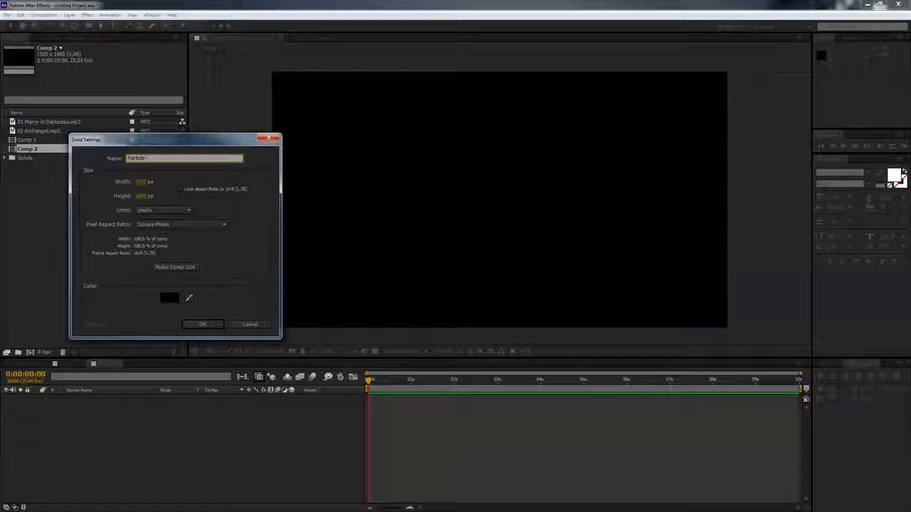
pyautogui.write(' World')
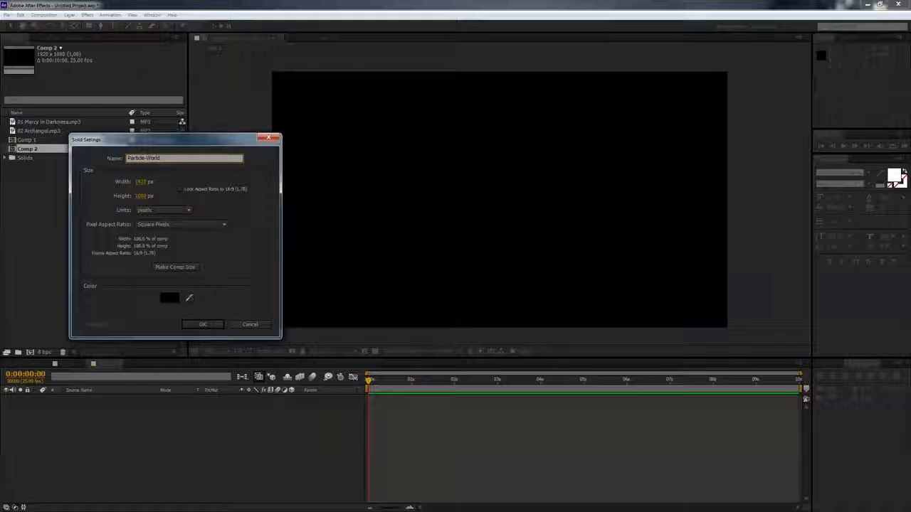
pyautogui.write('-1')
pyautogui.press('Return')
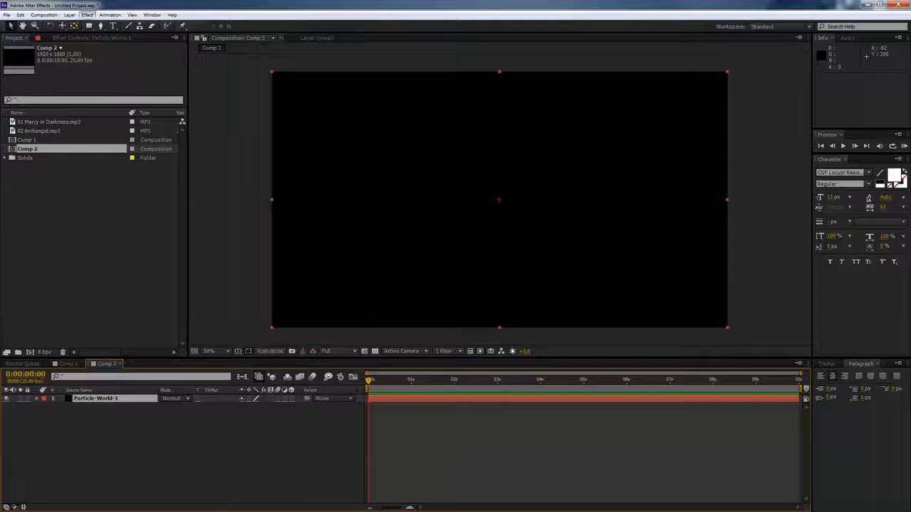
# - Apply the CC Particle World simulation effect to the solid and preview the default animation
pyautogui.click(88, 15)
pyautogui.moveTo(143, 332)
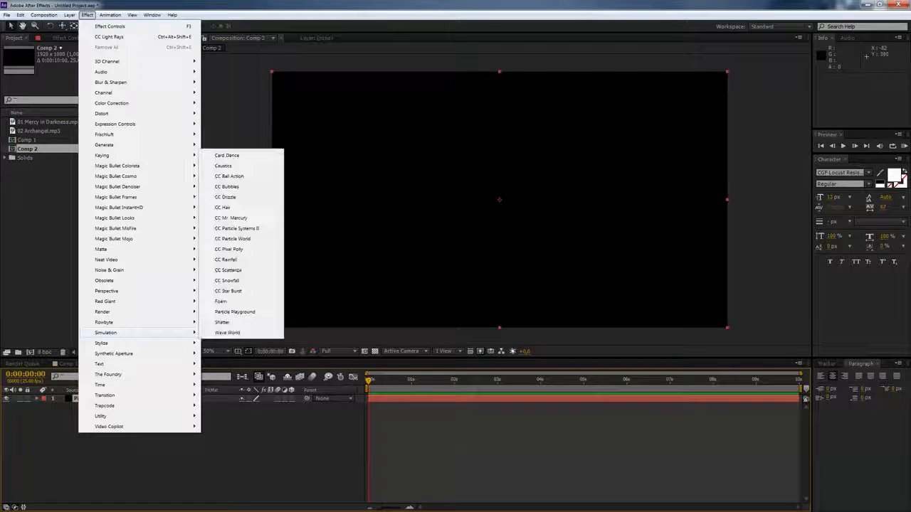
pyautogui.click(232, 239)
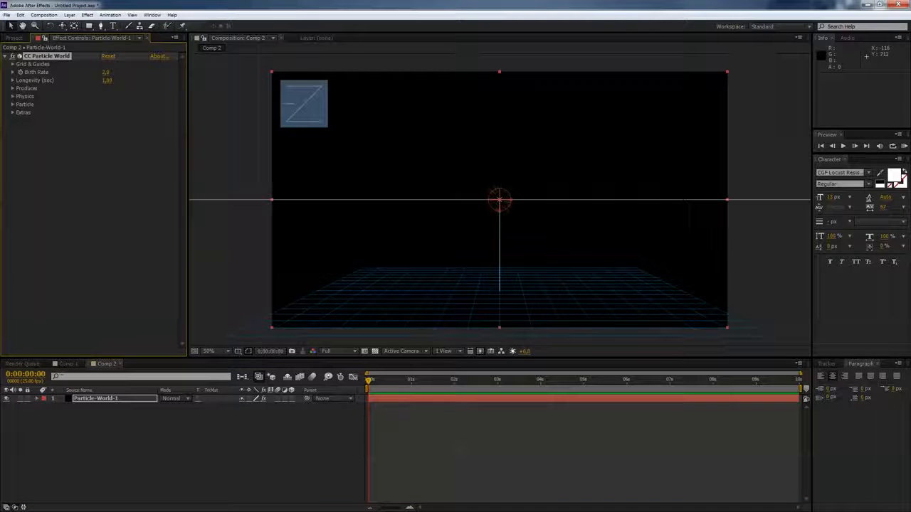
pyautogui.press('space')
pyautogui.moveTo(430, 380); pyautogui.dragTo(392, 380)
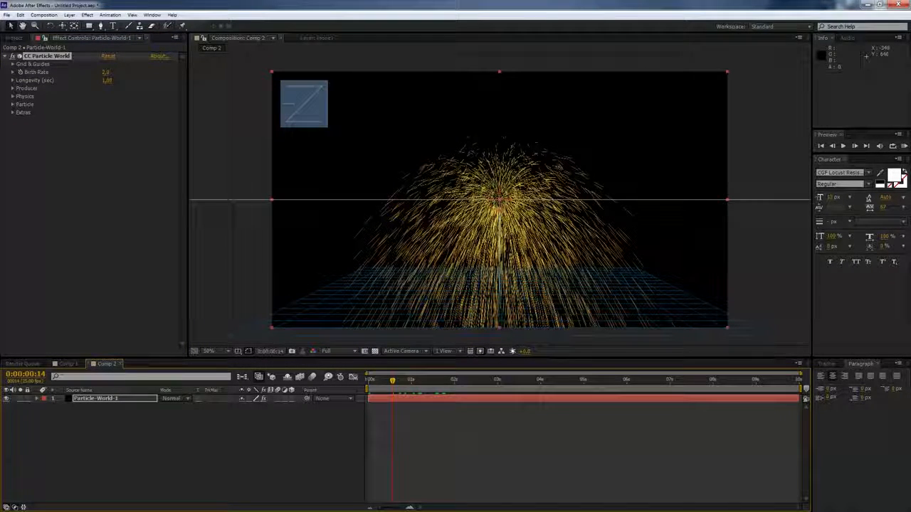
# - Turn off the Grid option in the effect's Grid & Guides settings
pyautogui.click(13, 65)
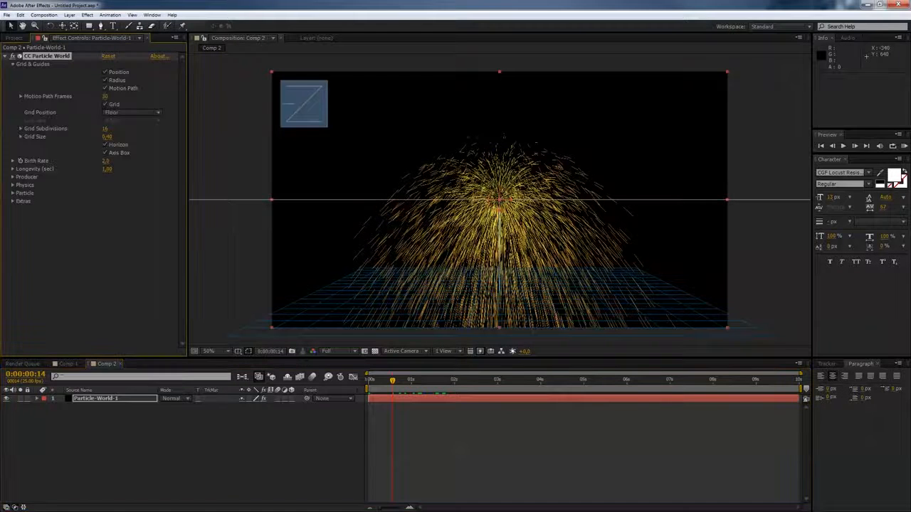
pyautogui.click(105, 105)
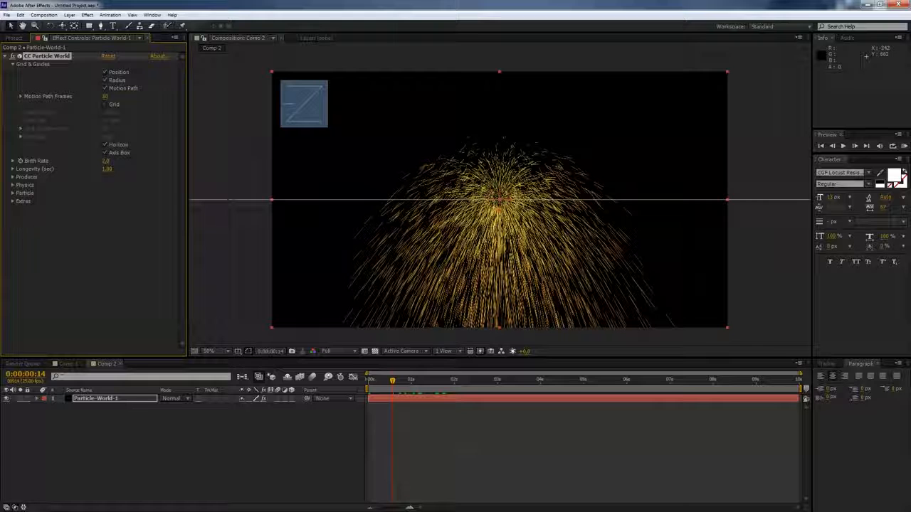
pyautogui.click(13, 64)
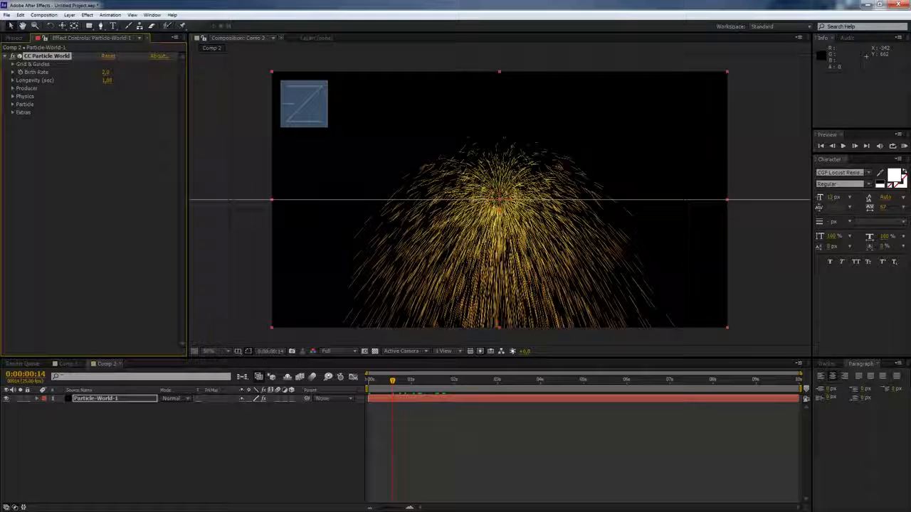
# - Set the Birth Rate to 2.5 and the Longevity to 2.7 seconds
pyautogui.click(105, 72)
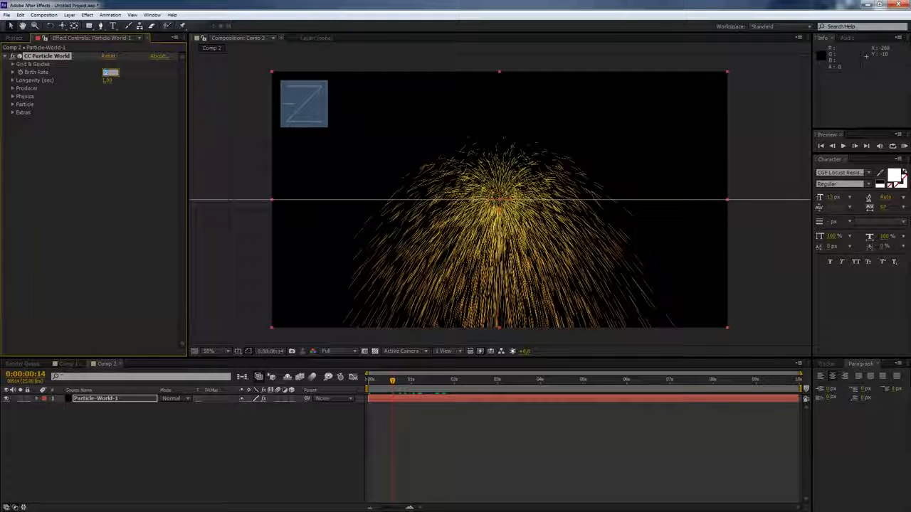
pyautogui.write('2.5')
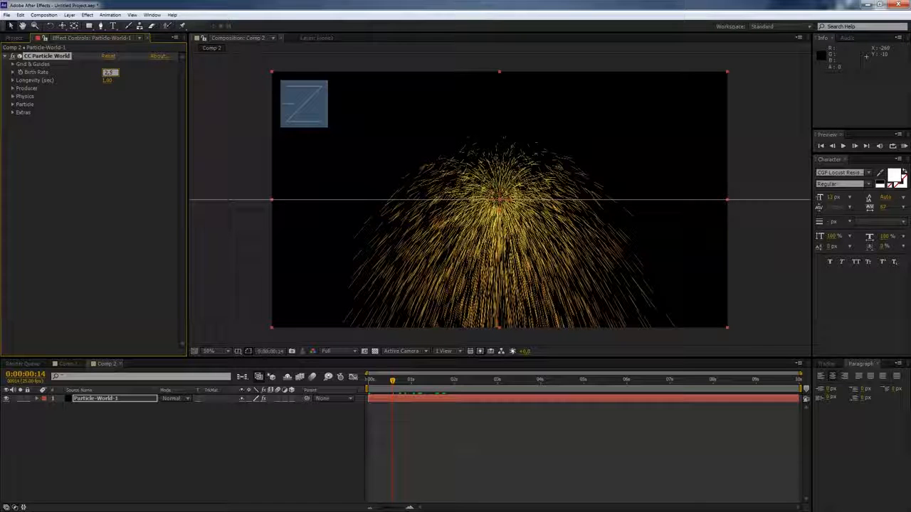
pyautogui.press('Tab')
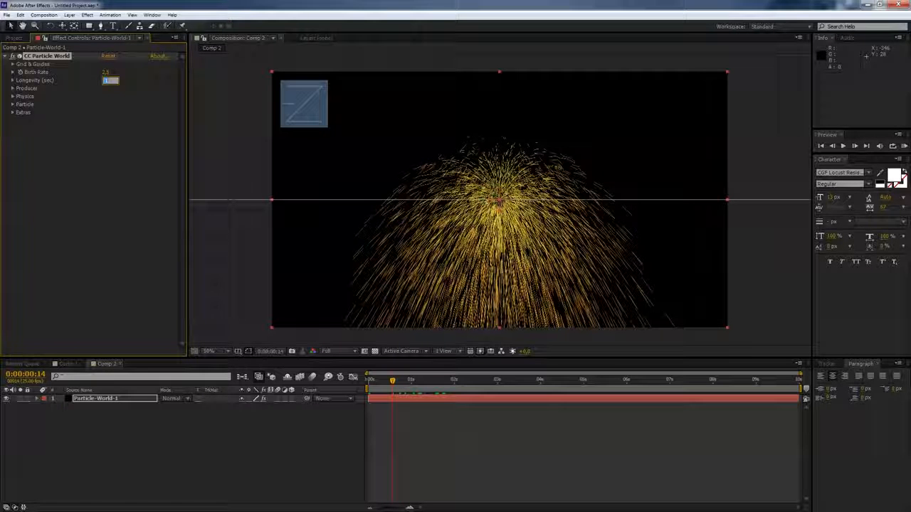
pyautogui.write('2.7')
pyautogui.hotkey('shift', 'Tab')
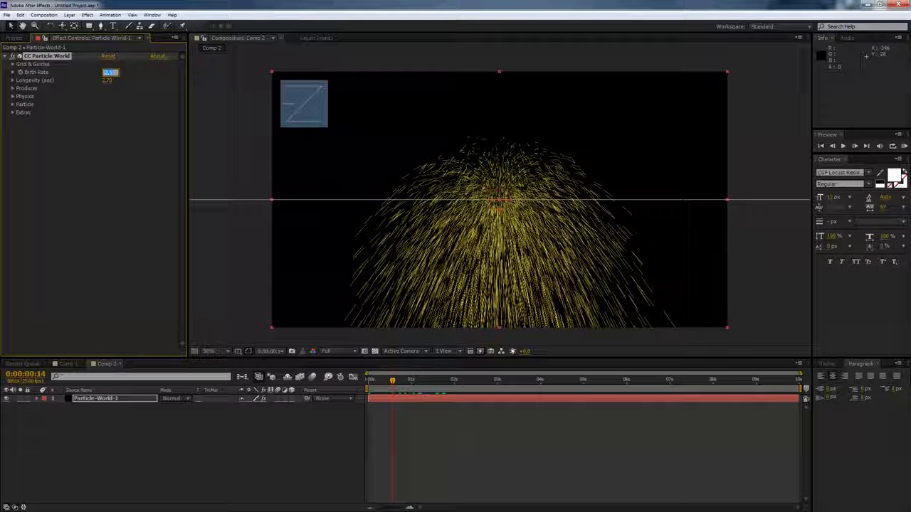
# - Adjust the Producer radii so particles spread wide on X and Z and stay flat on Y
pyautogui.click(13, 88)
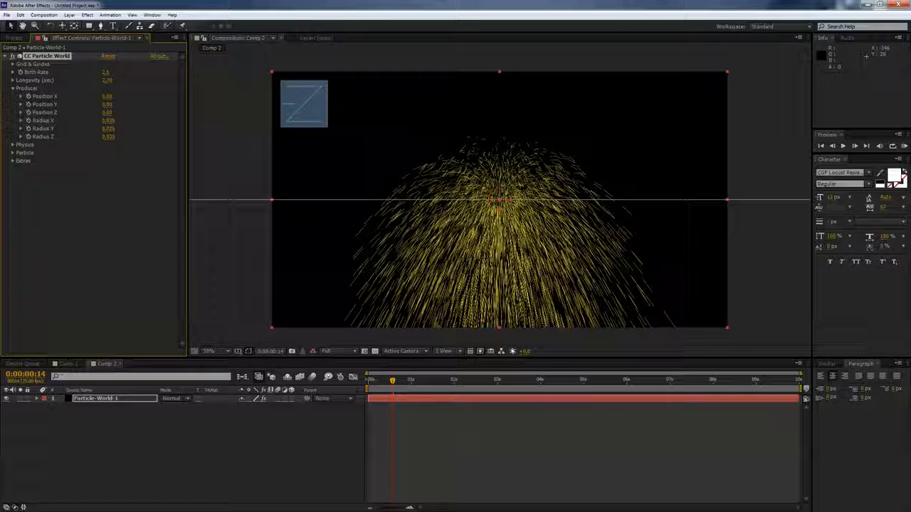
pyautogui.click(109, 120)
pyautogui.write('0.1')
pyautogui.press('Tab')
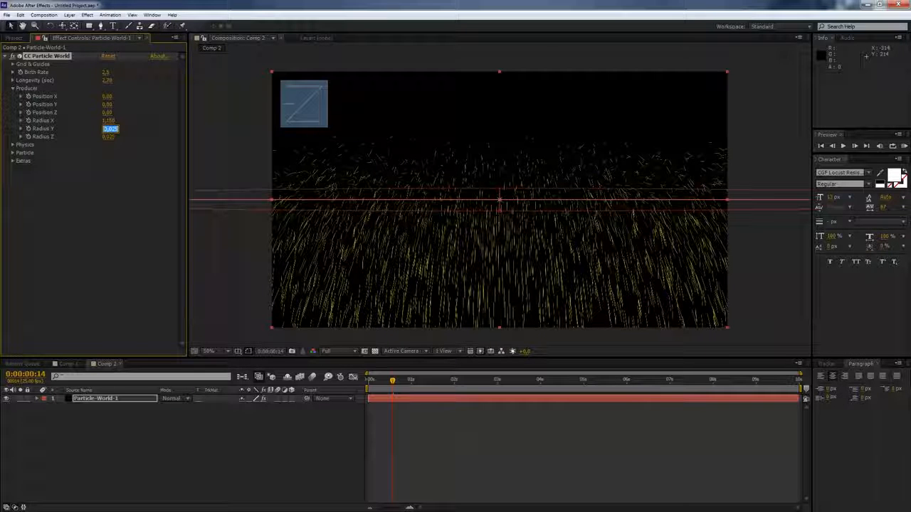
pyautogui.write('0.1')
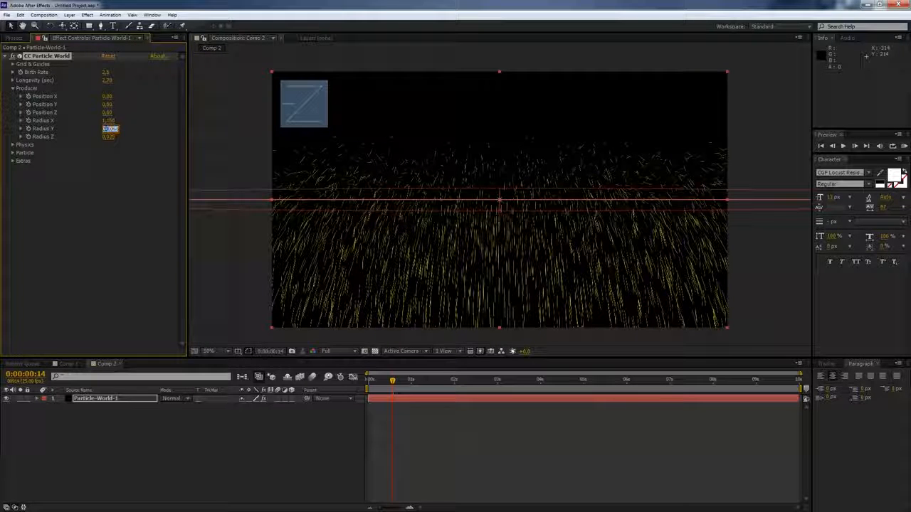
pyautogui.press('Tab')
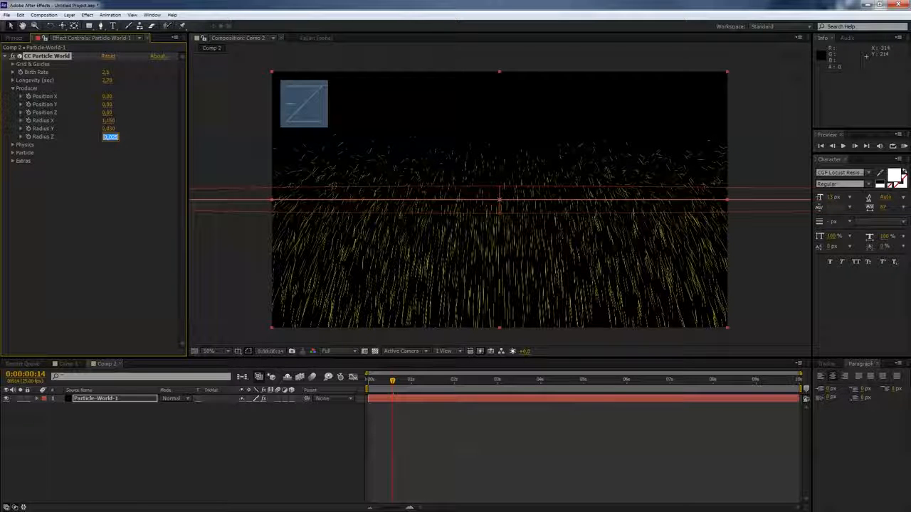
pyautogui.write('1,07')
pyautogui.press('Tab')
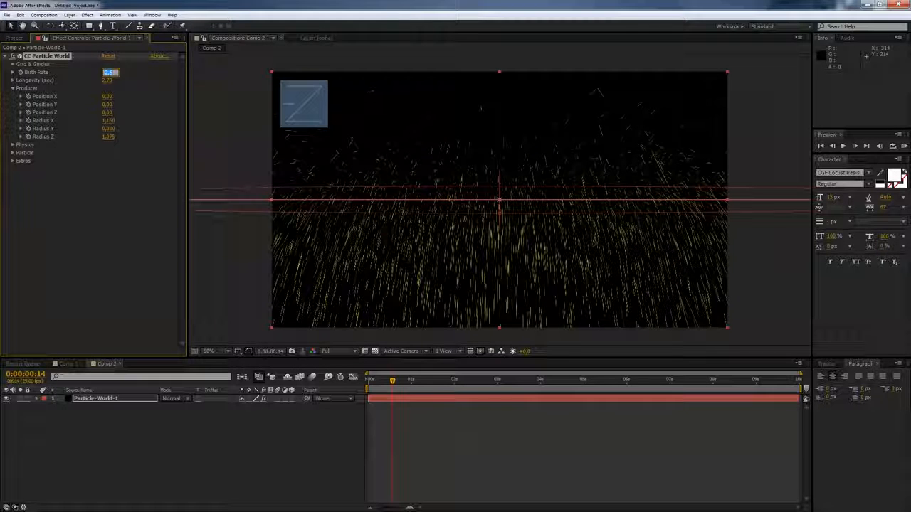
# - Set the Physics Velocity to 3.45, Gravity to 1.150 and Resistance to 50
pyautogui.click(13, 89)
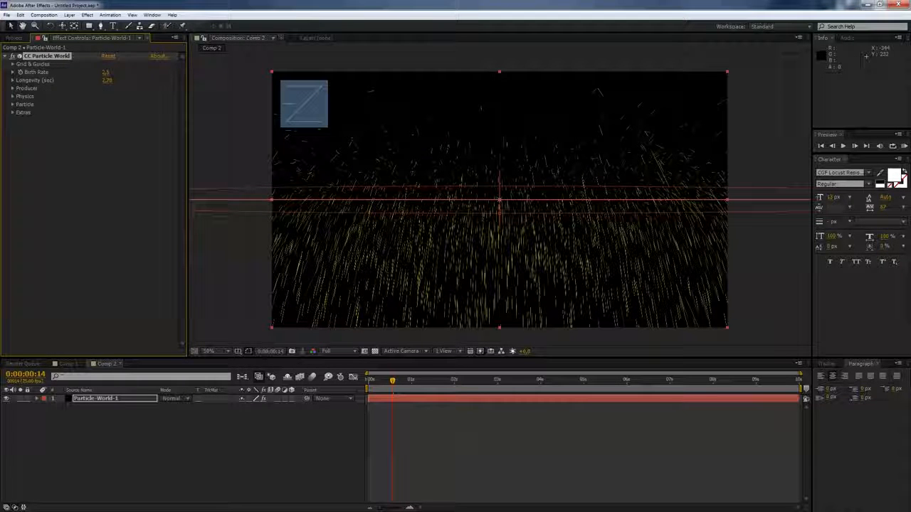
pyautogui.click(13, 96)
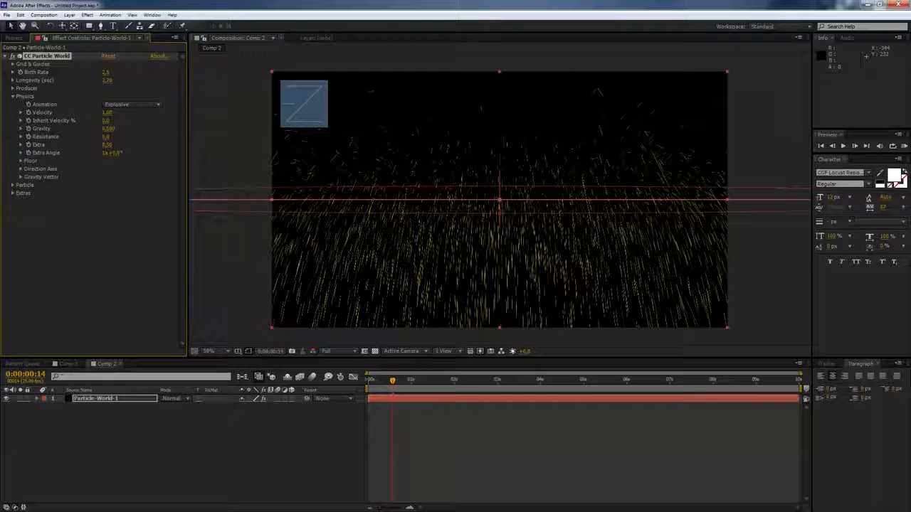
pyautogui.click(107, 113)
pyautogui.write('3,45')
pyautogui.press('Tab')
pyautogui.write('3,45')
pyautogui.press('Tab')
pyautogui.write('1,150')
pyautogui.press('Tab')
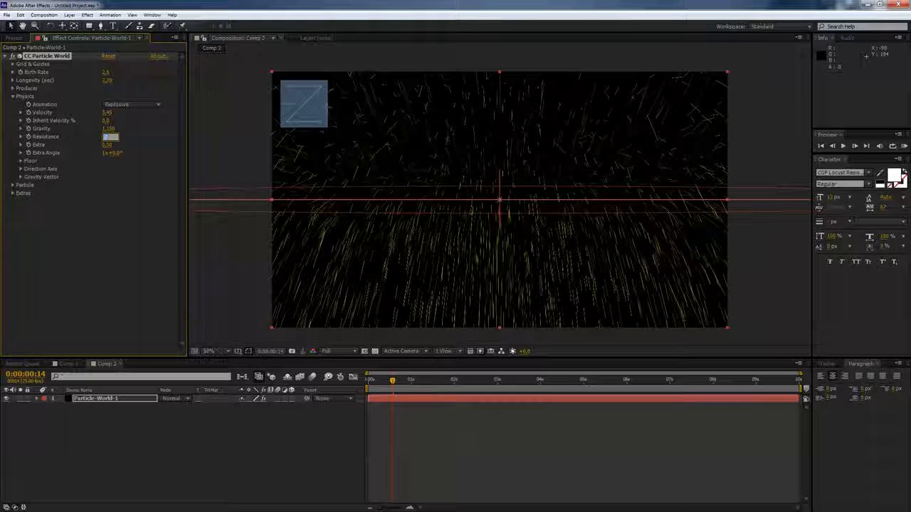
pyautogui.write('50')
pyautogui.press('Tab')
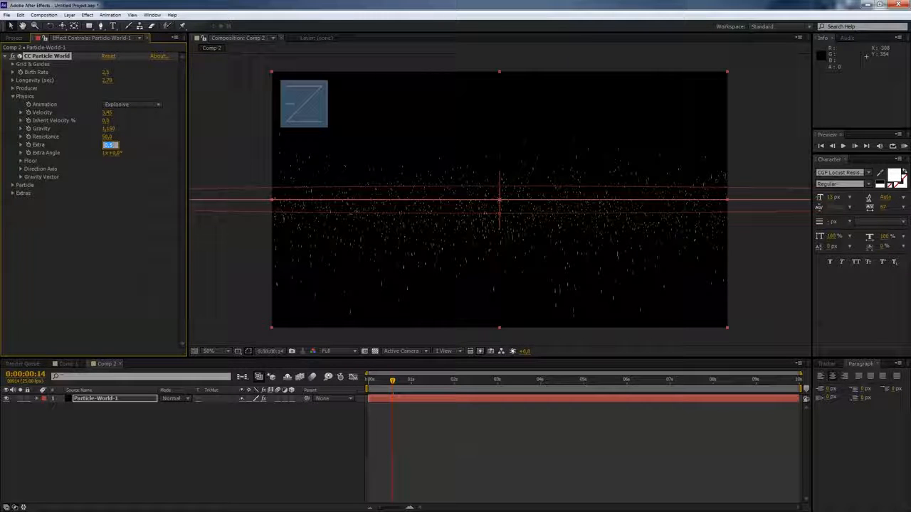
# - Change the Particle Type to Faded Sphere
pyautogui.click(13, 185)
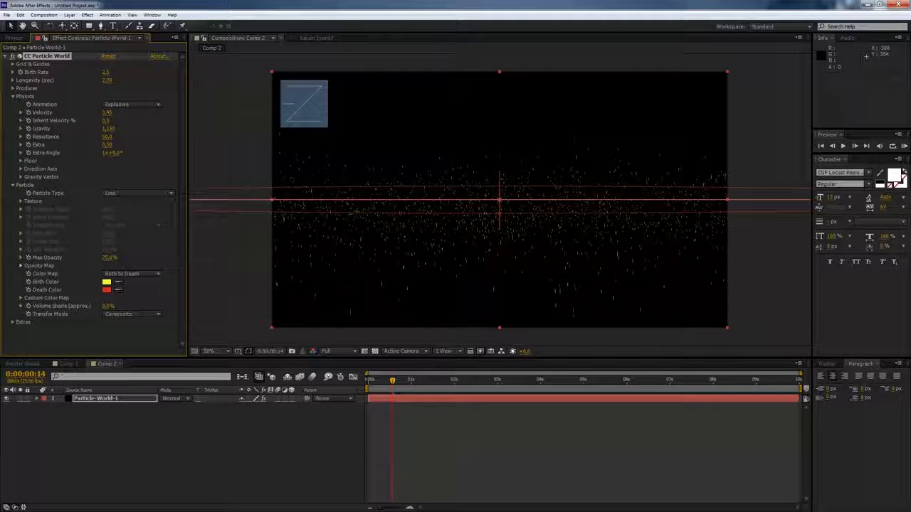
pyautogui.click(139, 193)
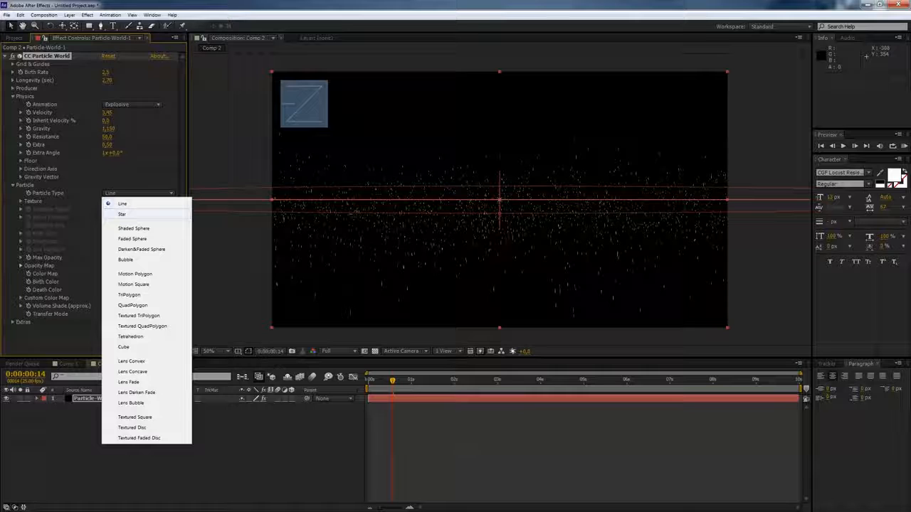
pyautogui.click(133, 238)
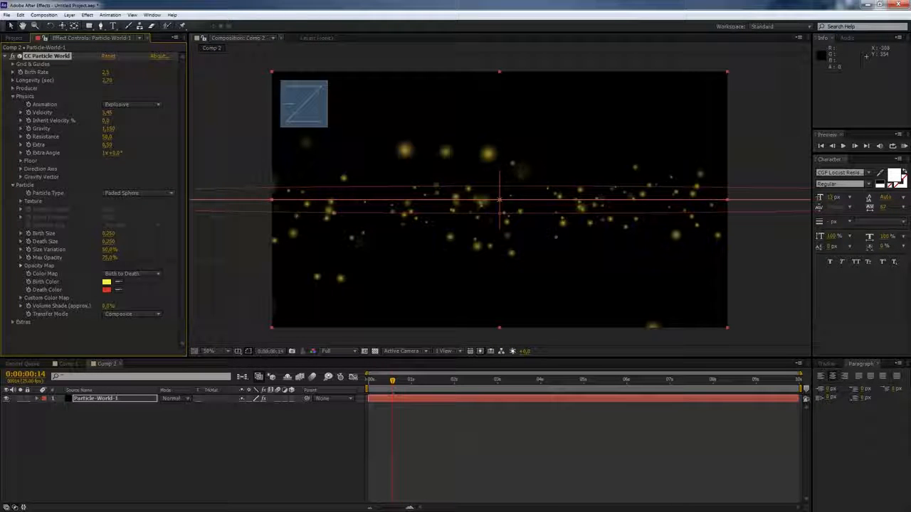
# - Set the particles' Birth Color to a bright blue
pyautogui.click(106, 281)
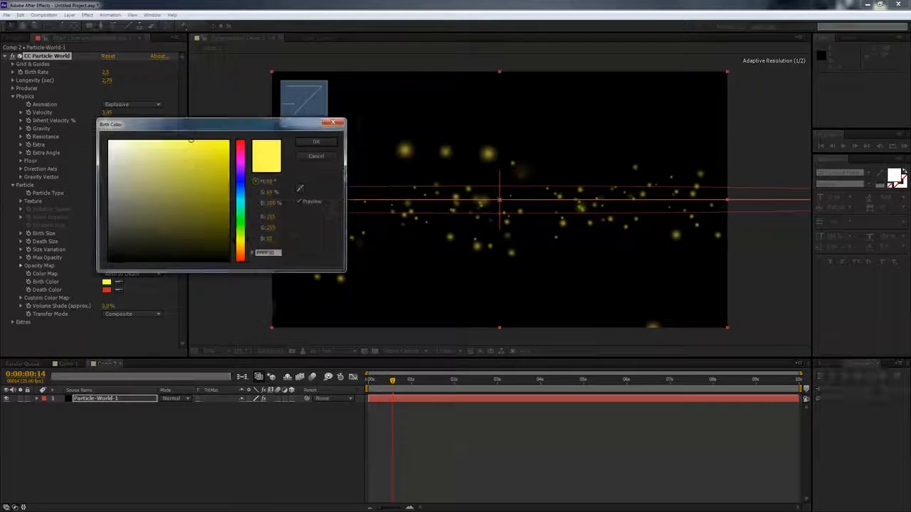
pyautogui.click(241, 184)
pyautogui.moveTo(241, 184); pyautogui.dragTo(240, 186)
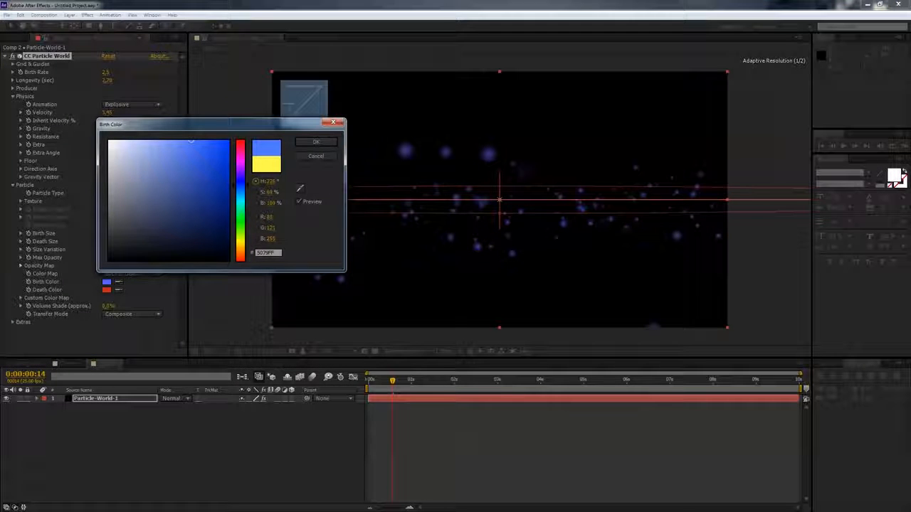
pyautogui.moveTo(184, 144); pyautogui.dragTo(219, 151)
pyautogui.click(240, 191)
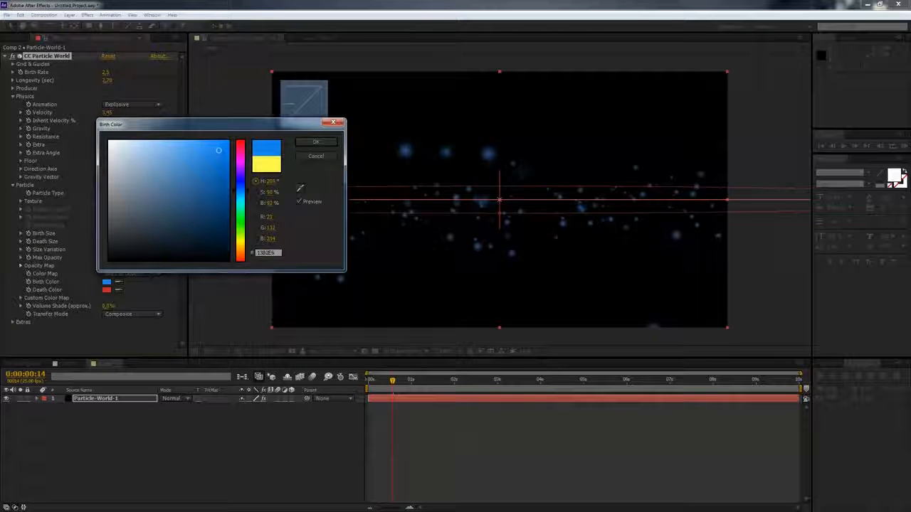
pyautogui.click(316, 141)
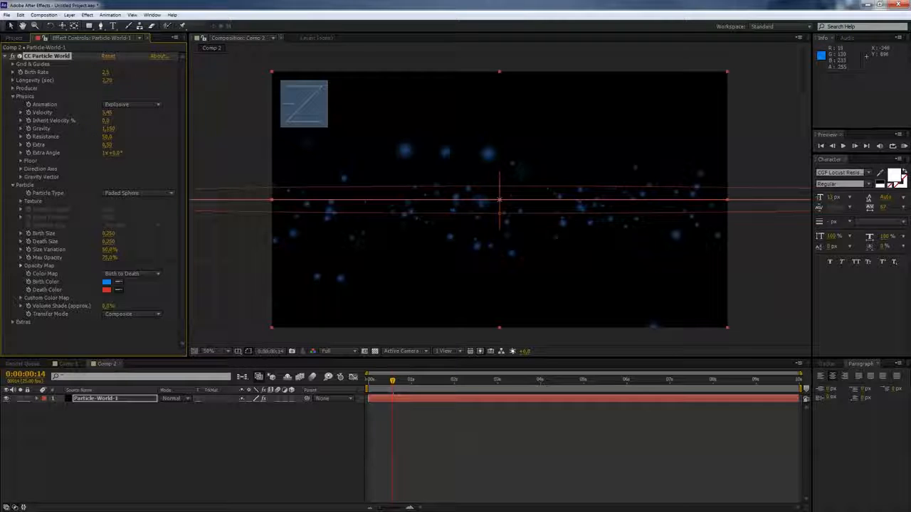
# - Set the particles' Death Color to a lighter blue
pyautogui.click(106, 290)
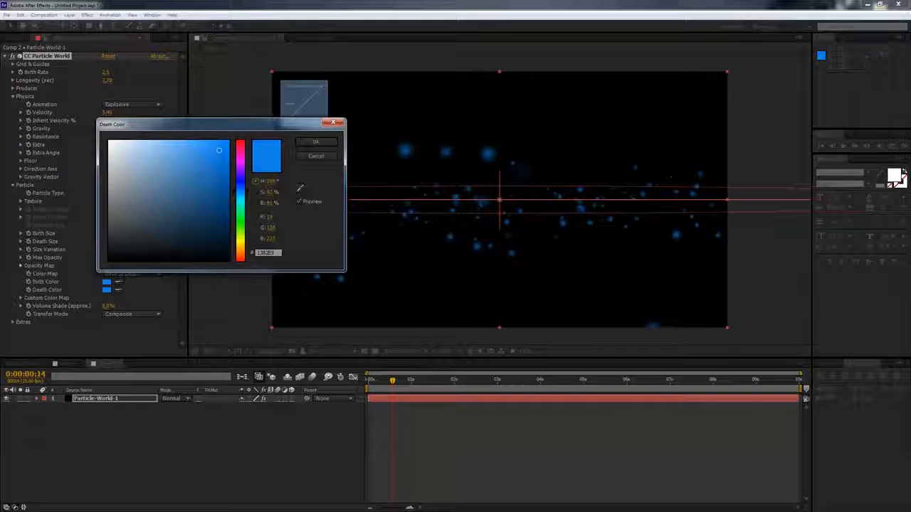
pyautogui.click(169, 142)
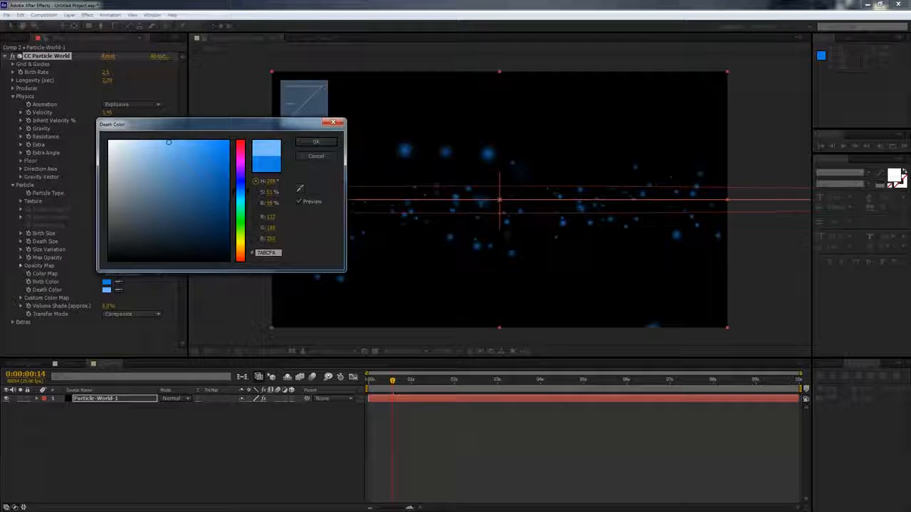
pyautogui.click(315, 142)
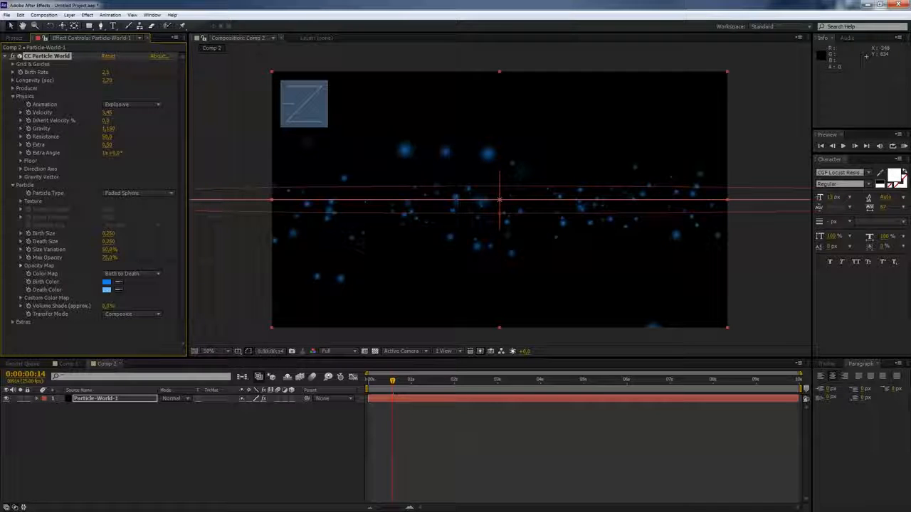
# - Set the Depth Cue type to Fade with a Distance of 2.5
pyautogui.click(13, 322)
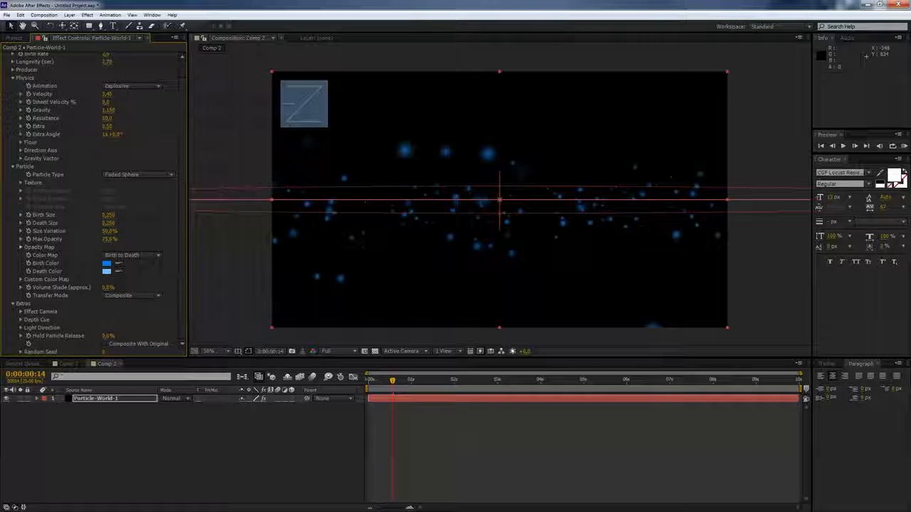
pyautogui.click(20, 320)
pyautogui.click(132, 327)
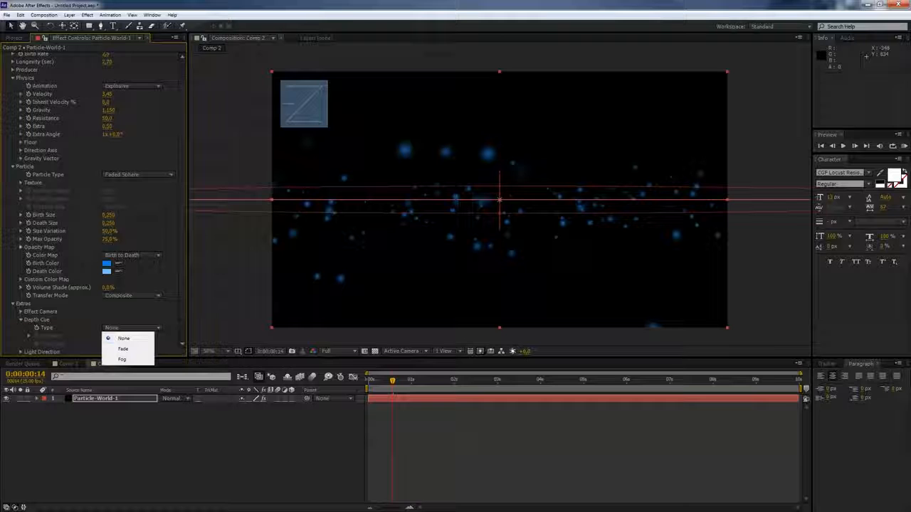
pyautogui.click(123, 349)
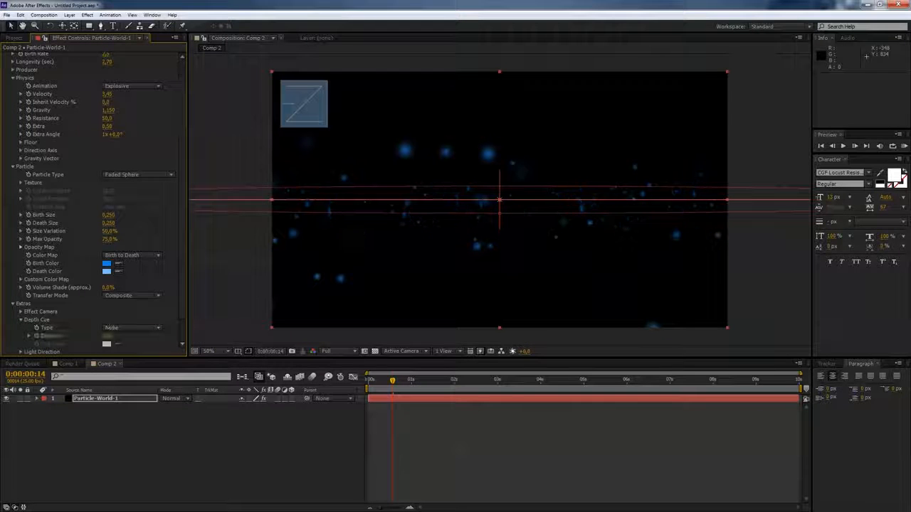
pyautogui.click(107, 336)
pyautogui.write('2,5')
pyautogui.press('Return')
# - Add a new camera layer to the composition with the default camera settings
pyautogui.scroll(-1, 92, 207)
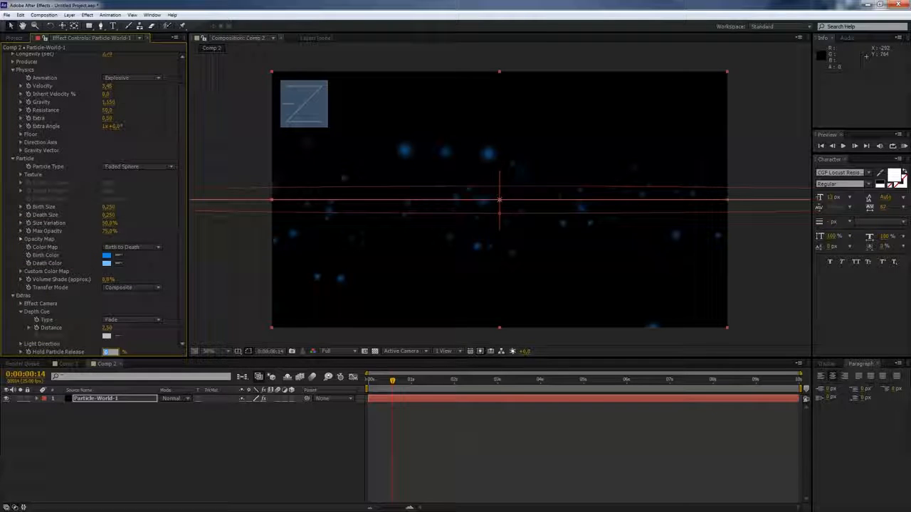
pyautogui.scroll(1, 93, 206)
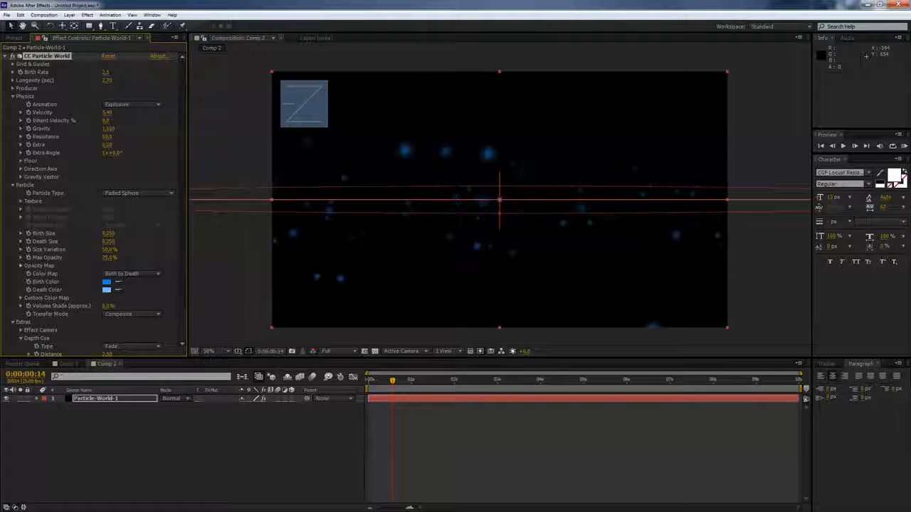
pyautogui.click(5, 57)
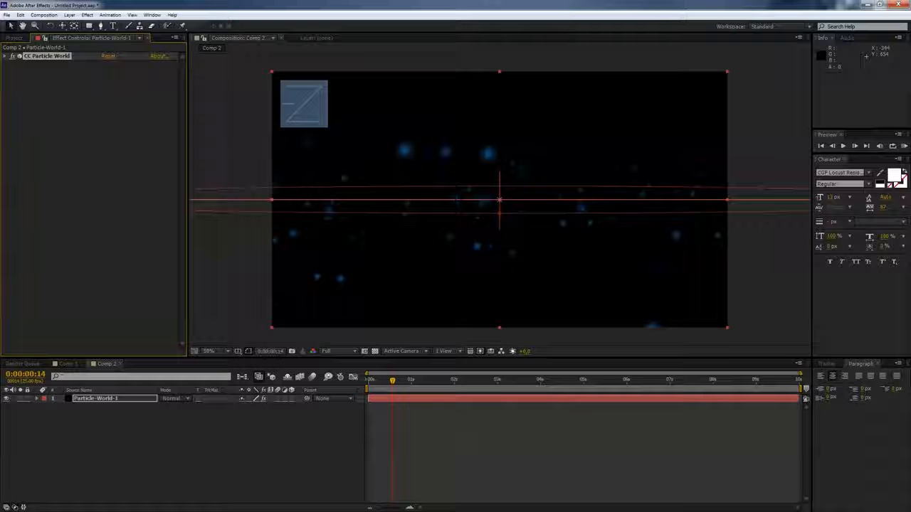
pyautogui.click(69, 15)
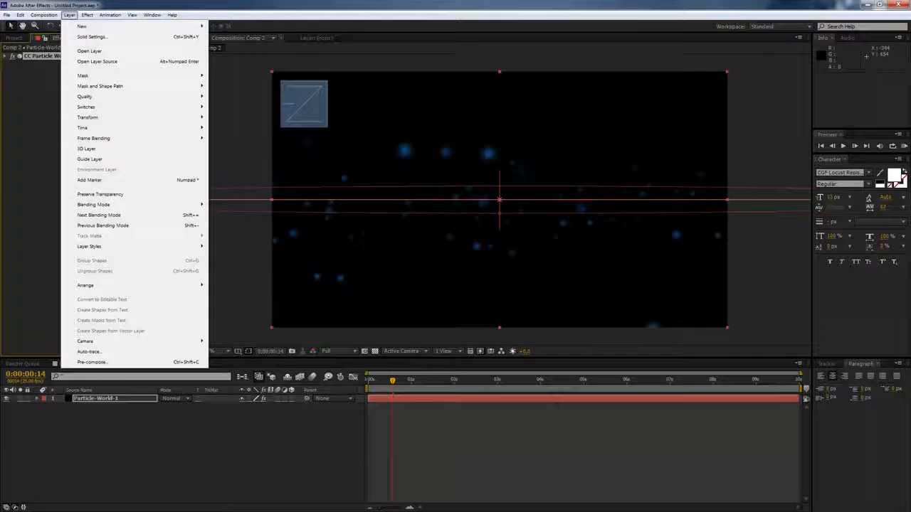
pyautogui.moveTo(81, 26)
pyautogui.click(232, 58)
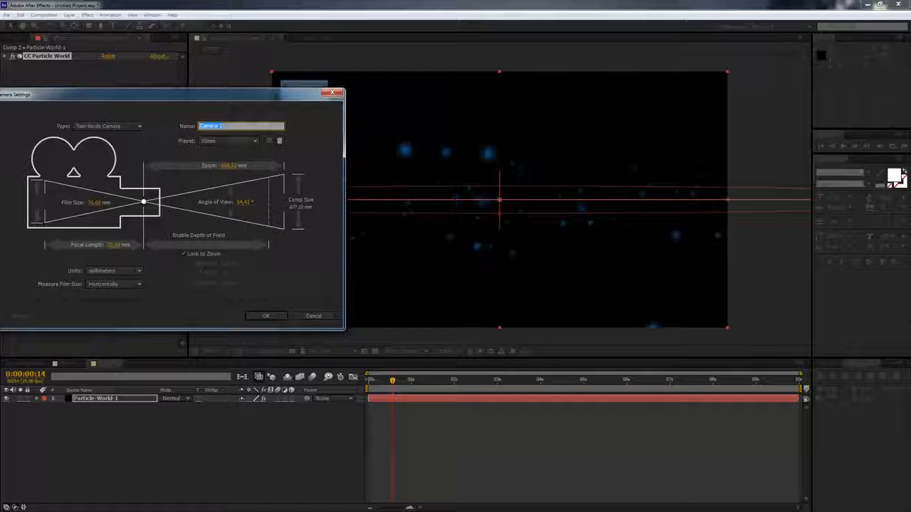
pyautogui.click(266, 315)
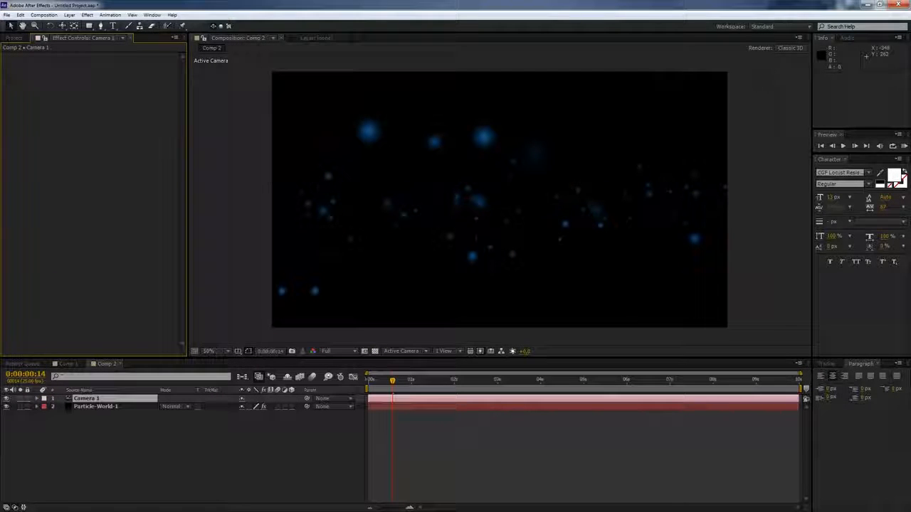
# - Pan the camera down with the Track XY Camera tool so the particles sit lower in frame, and preview the result
pyautogui.click(62, 26)
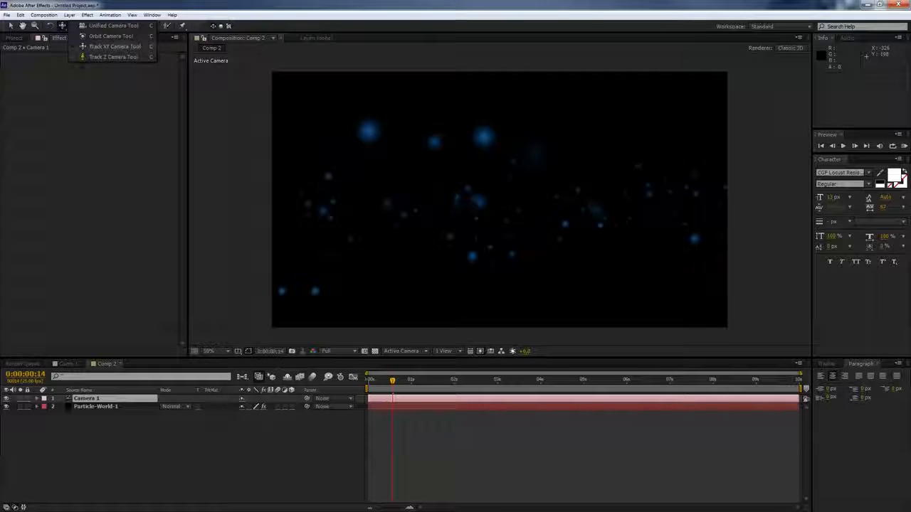
pyautogui.click(107, 46)
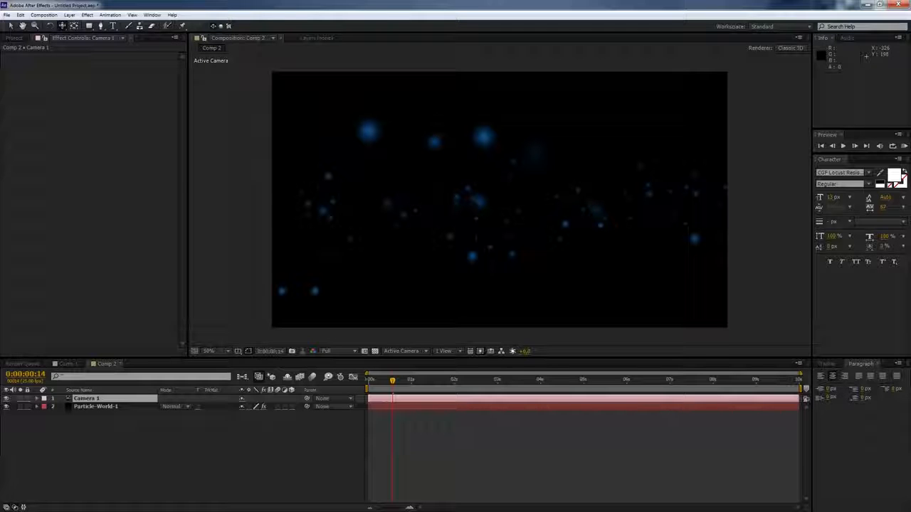
pyautogui.moveTo(429, 175); pyautogui.dragTo(427, 217)
pyautogui.press('Return')
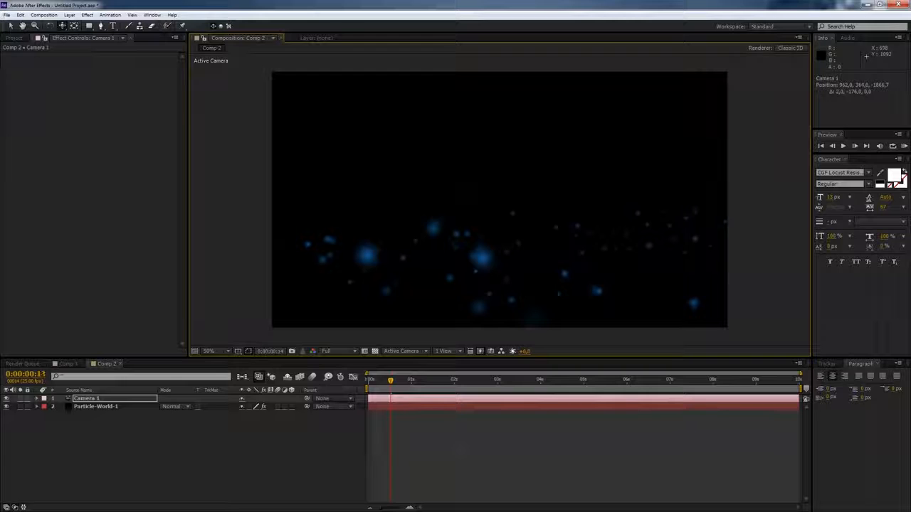
pyautogui.press('KP_0')
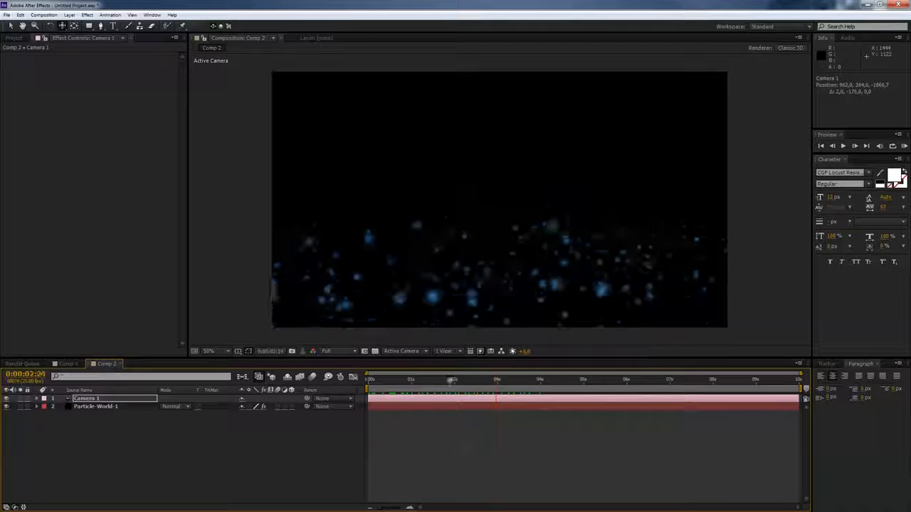
pyautogui.press('space')
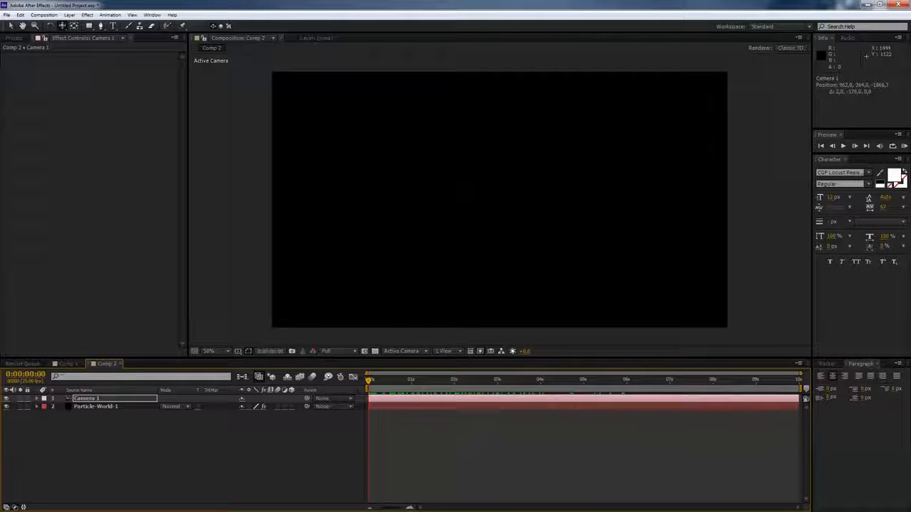
# - At the first frame, set keyframes for the camera's Point of Interest, Position, Orientation and X, Y, Z Rotation
pyautogui.click(86, 399)
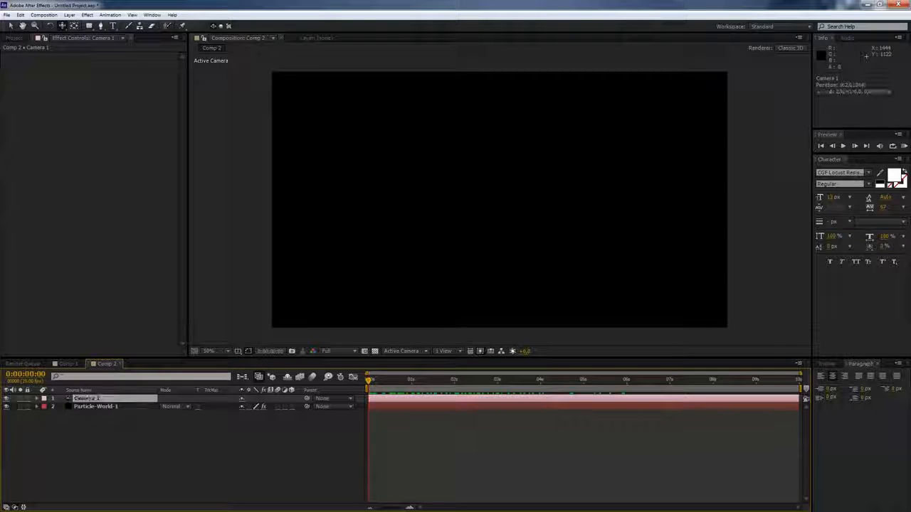
pyautogui.click(37, 399)
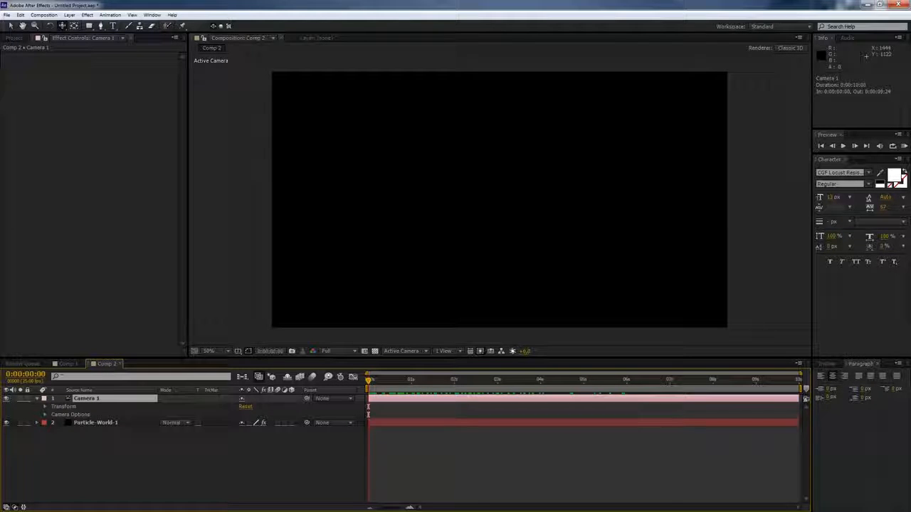
pyautogui.click(45, 406)
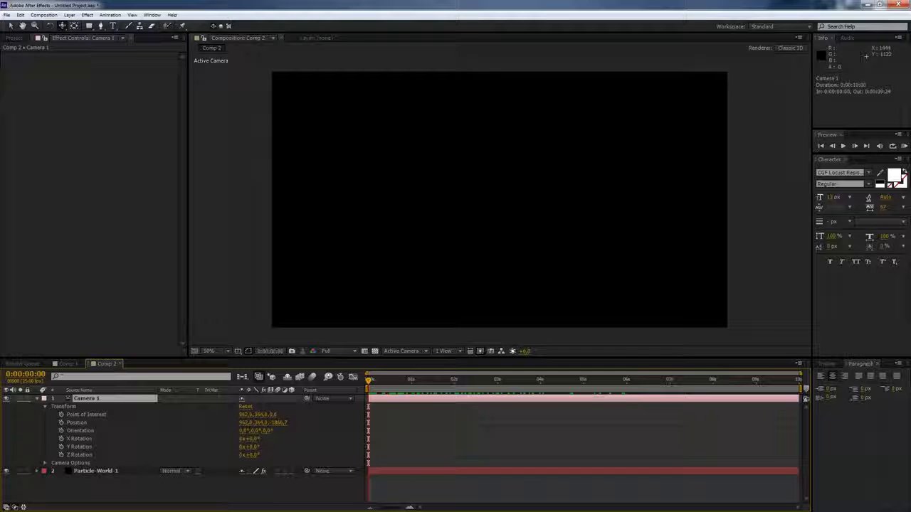
pyautogui.press('Home')
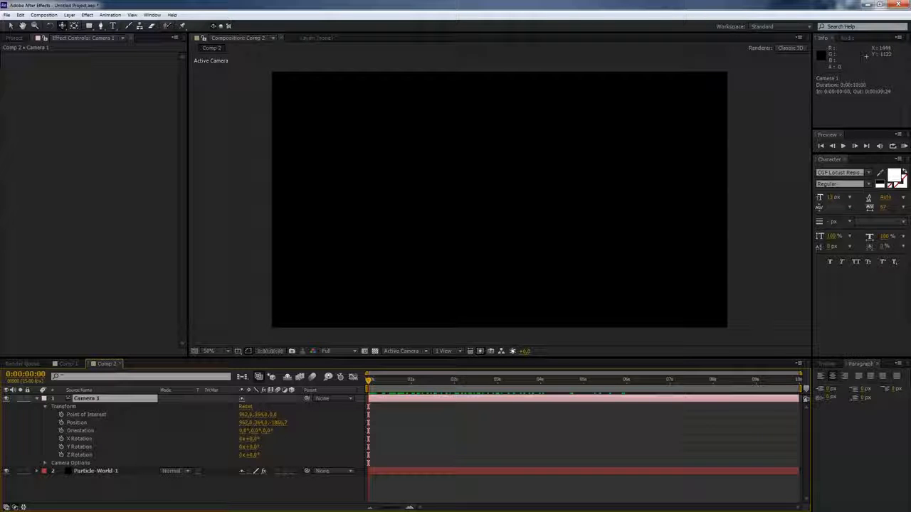
pyautogui.click(61, 415)
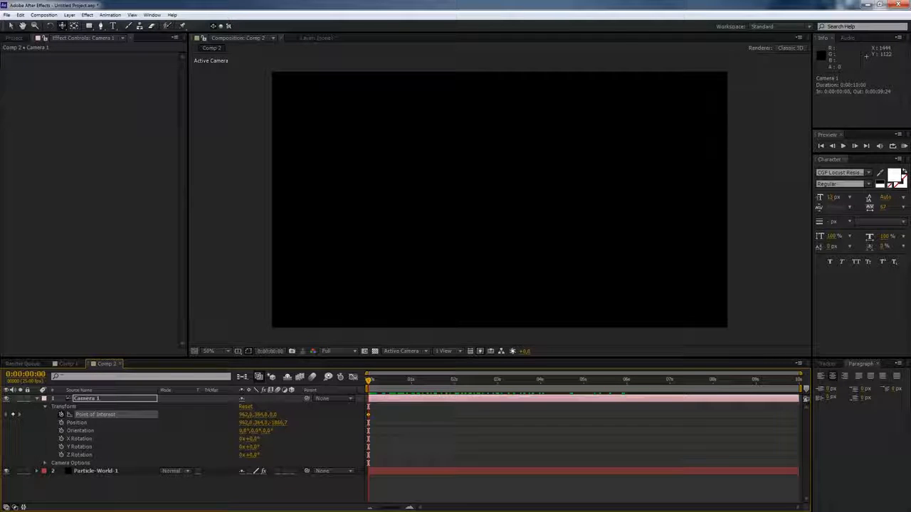
pyautogui.click(62, 423)
pyautogui.click(61, 431)
pyautogui.click(61, 439)
pyautogui.click(61, 446)
pyautogui.click(61, 454)
# - At the last frame, dolly the camera forward with the Track Z Camera tool to a Z position of about -423
pyautogui.press('End')
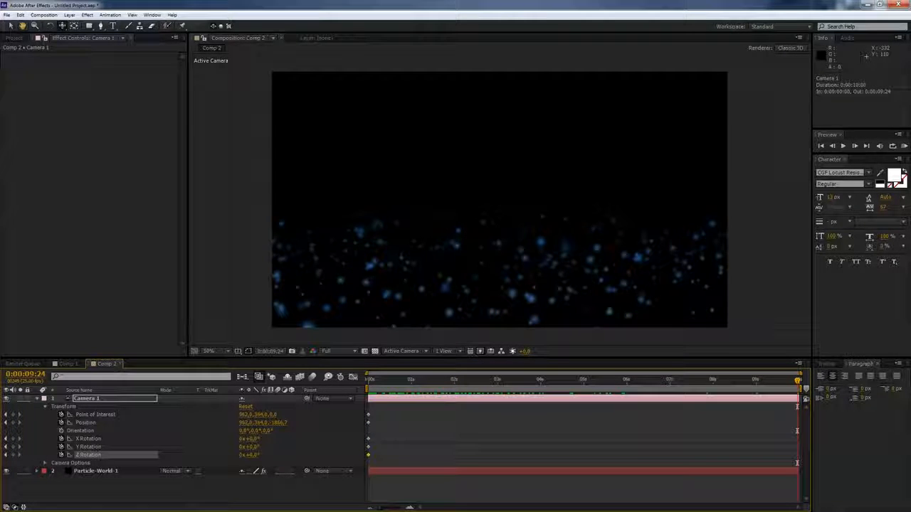
pyautogui.click(62, 26)
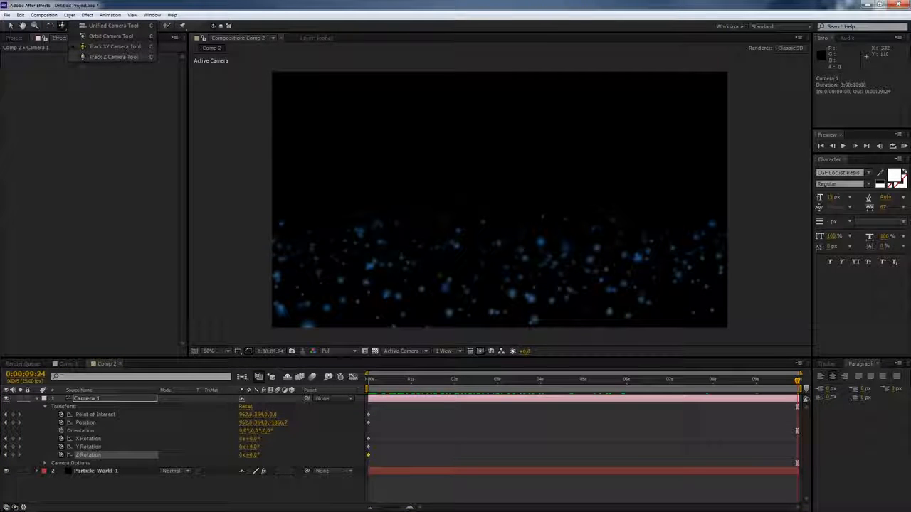
pyautogui.click(113, 57)
pyautogui.moveTo(492, 277); pyautogui.dragTo(190, 61)
# - At the last frame, pan the camera slightly with the Track XY Camera tool
pyautogui.click(62, 26)
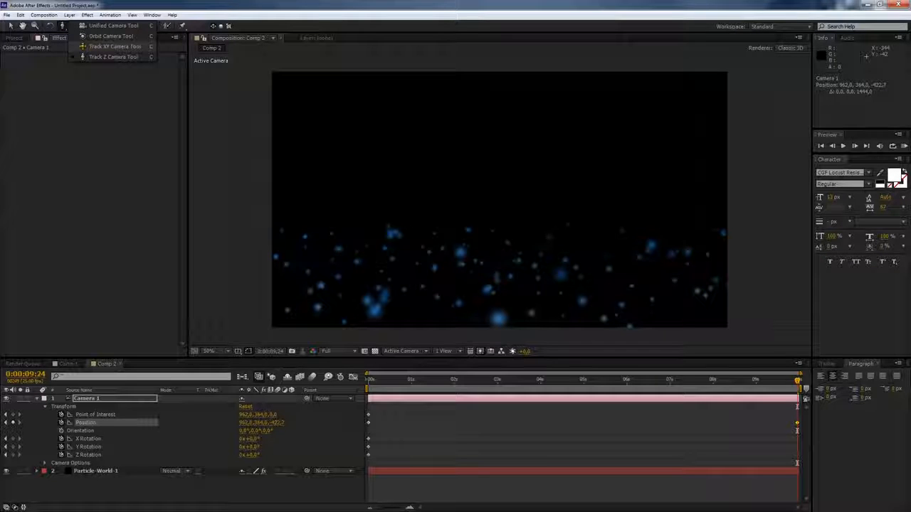
pyautogui.click(113, 46)
pyautogui.moveTo(466, 307); pyautogui.dragTo(369, 324)
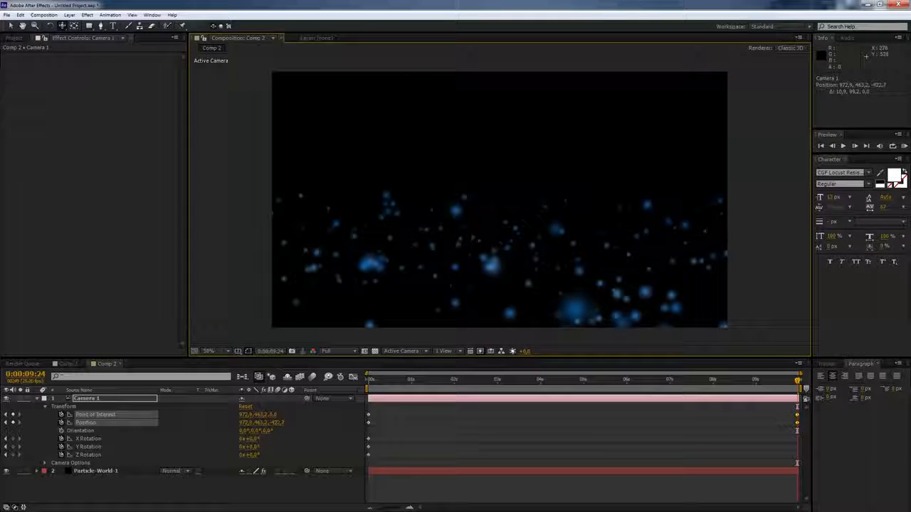
# - Set the camera's Z Rotation to 21° at the last frame and preview the camera move
pyautogui.click(89, 455)
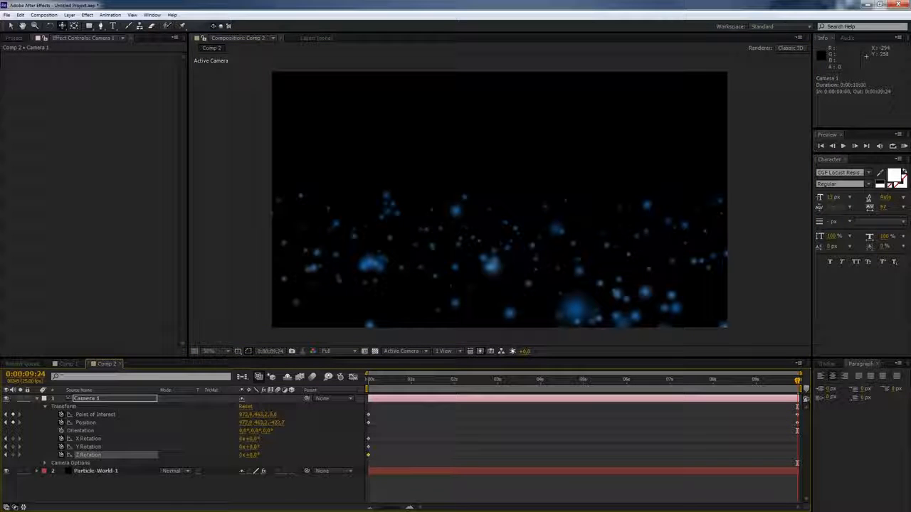
pyautogui.moveTo(250, 455); pyautogui.dragTo(284, 455)
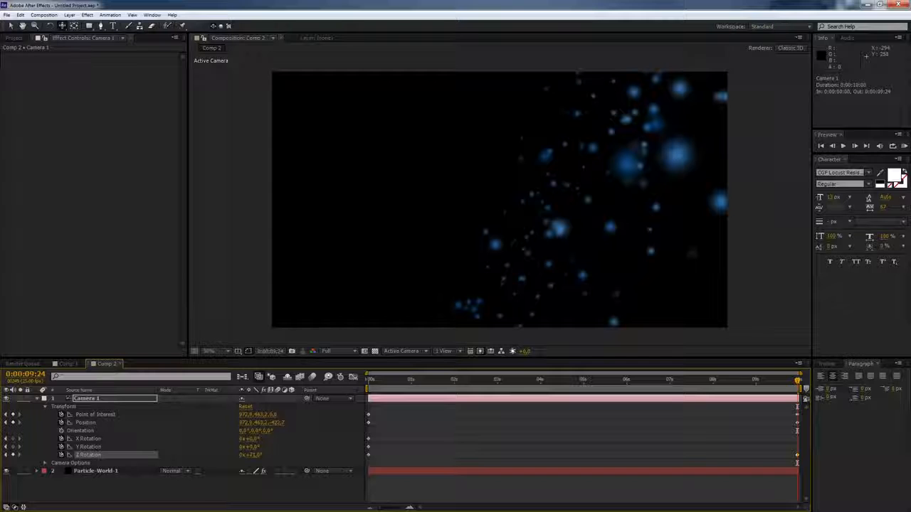
pyautogui.press('Home')
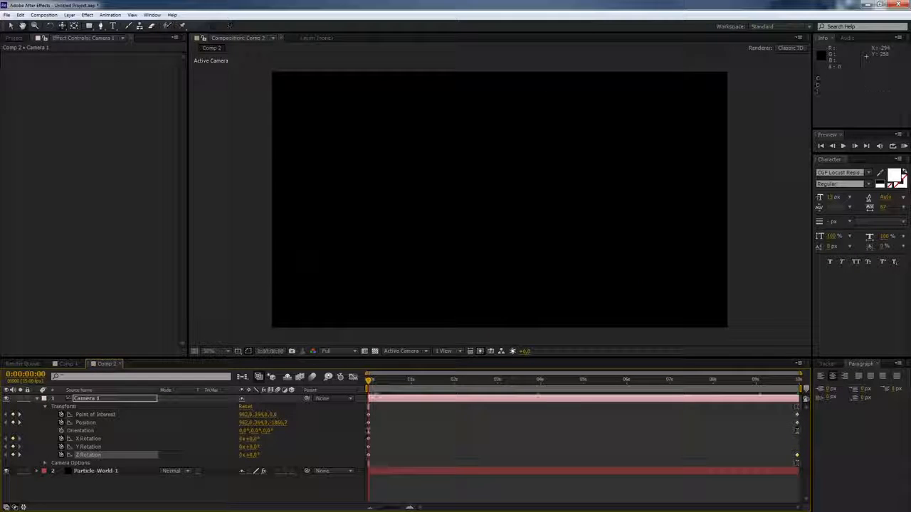
pyautogui.press('KP_0')
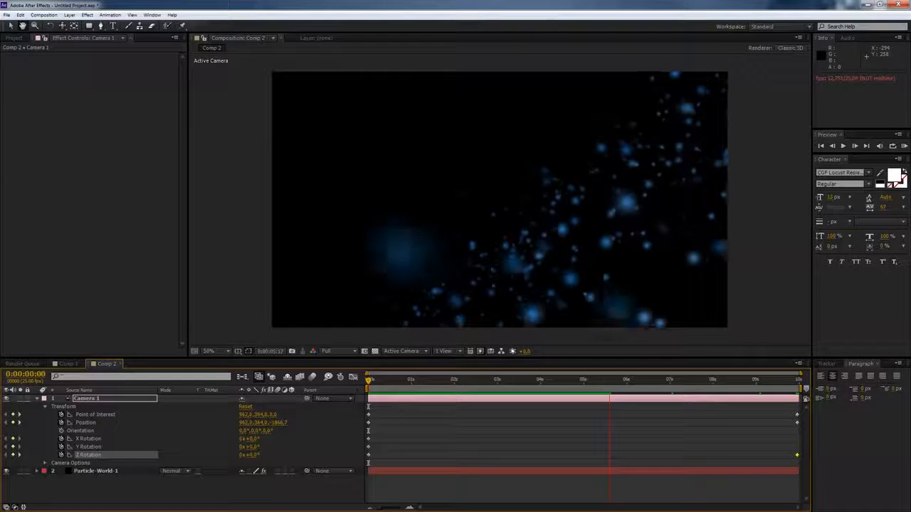
pyautogui.press('space')
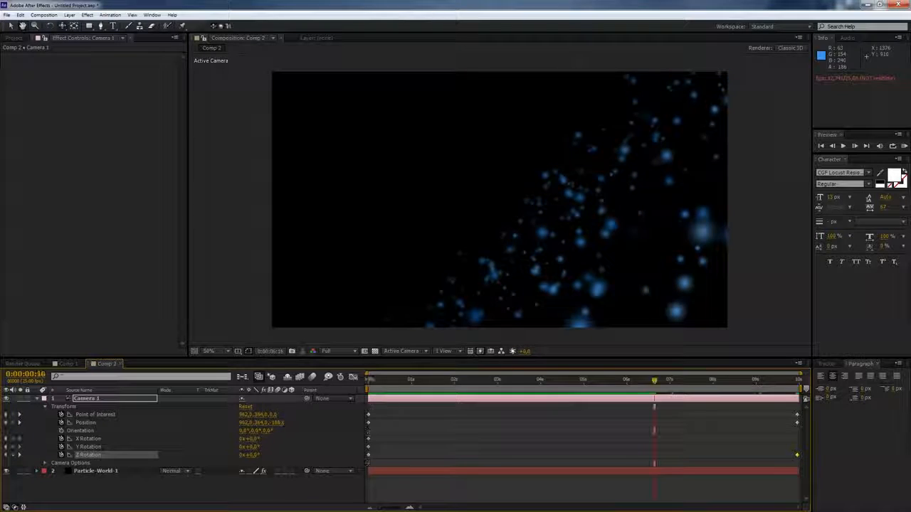
pyautogui.moveTo(640, 381); pyautogui.dragTo(392, 380)
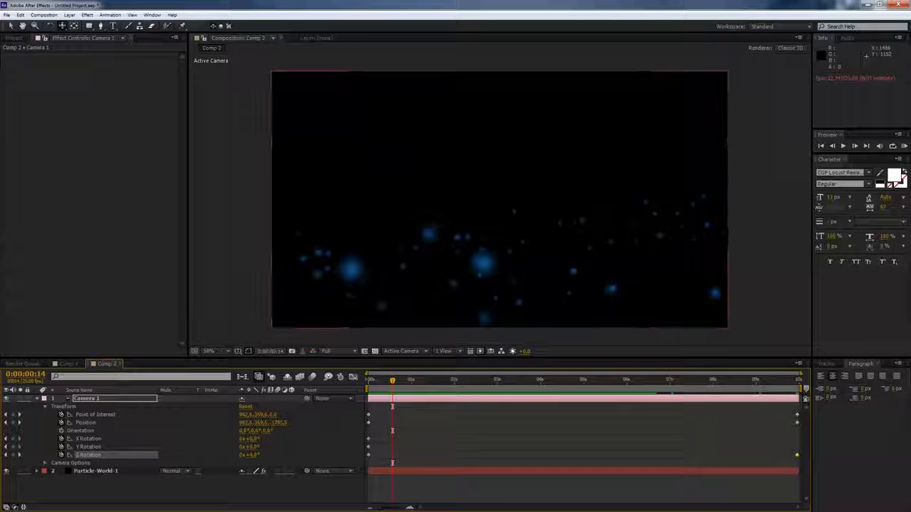
# - Create a new solid layer named Background
pyautogui.press('u')
pyautogui.click(96, 406)
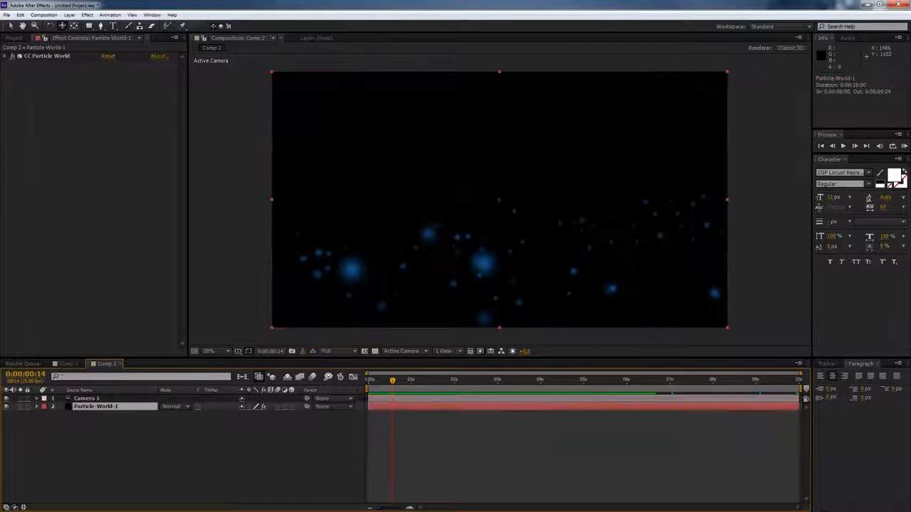
pyautogui.click(69, 15)
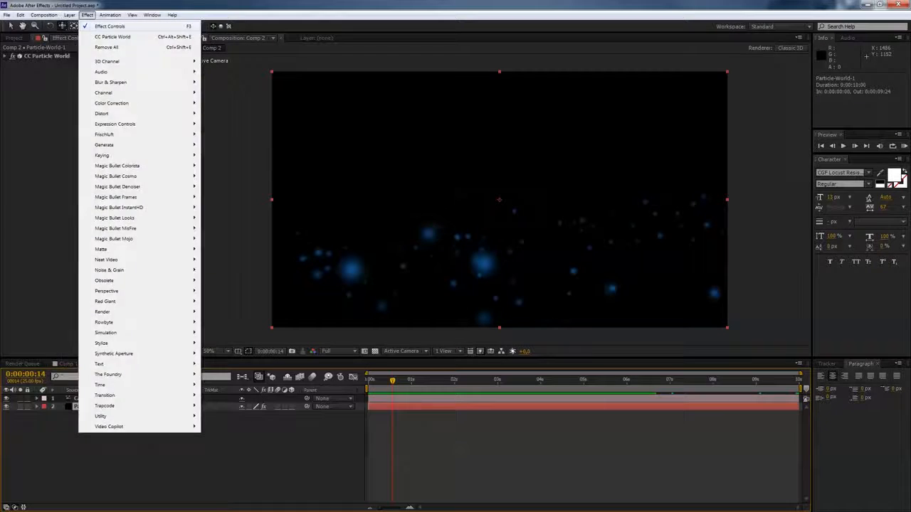
pyautogui.moveTo(106, 26)
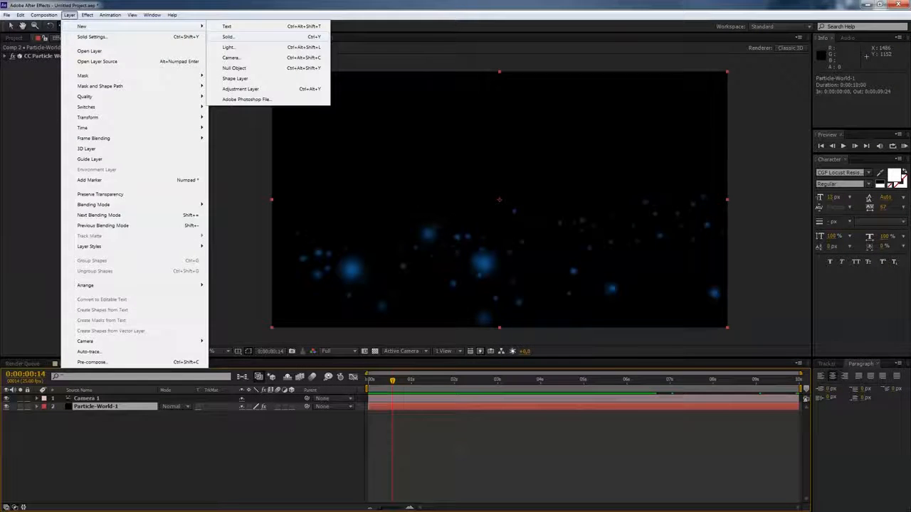
pyautogui.click(228, 36)
pyautogui.write('B')
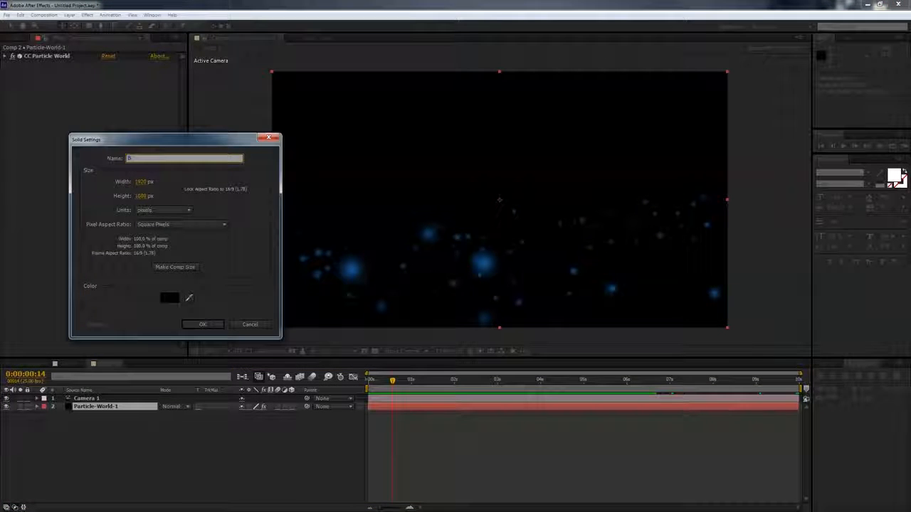
pyautogui.write('ackground')
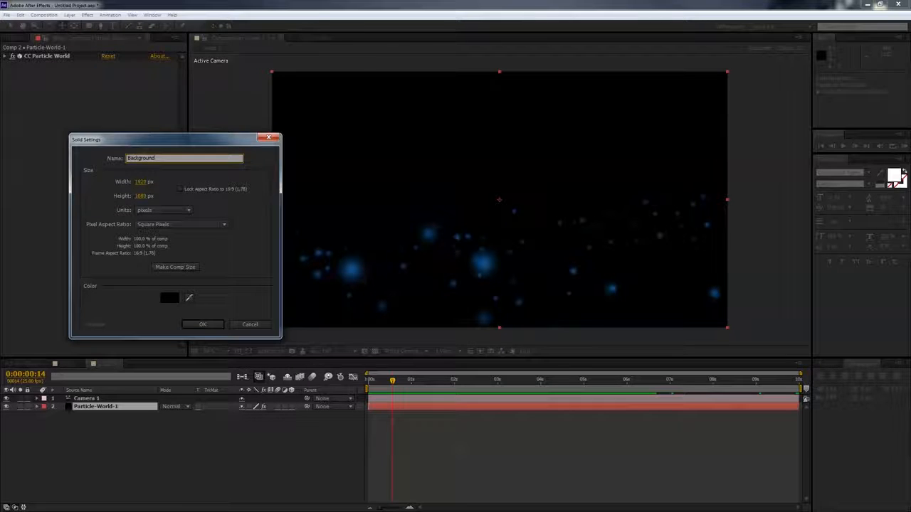
pyautogui.press('Return')
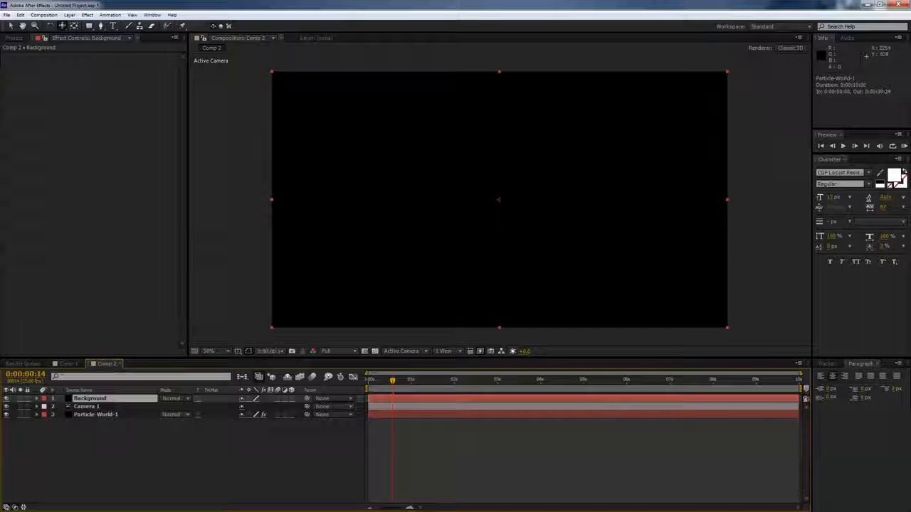
# - Apply the 4-Color Gradient effect to the Background solid
pyautogui.hotkey('ctrl', '5')
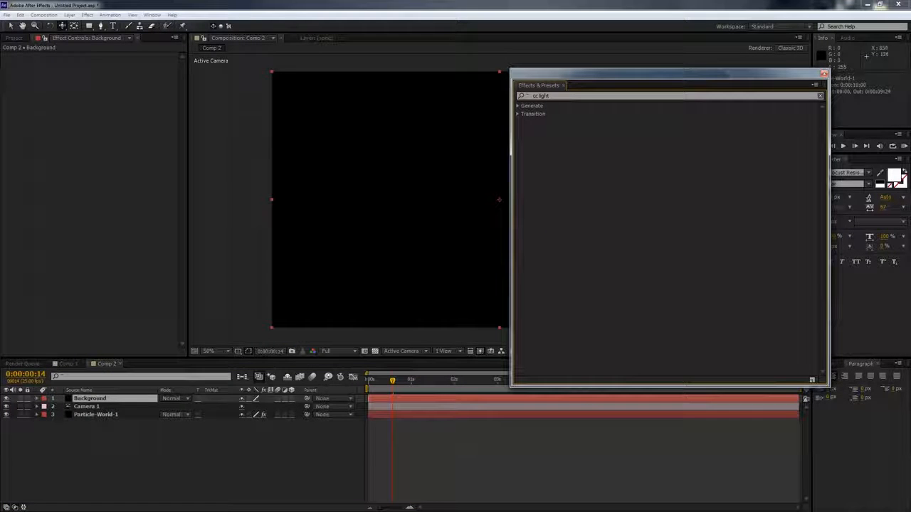
pyautogui.click(618, 95)
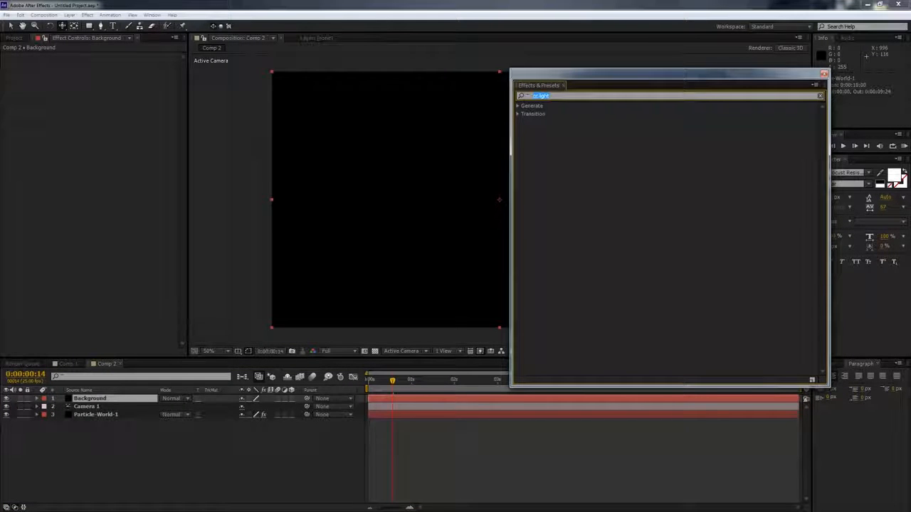
pyautogui.press('BackSpace')
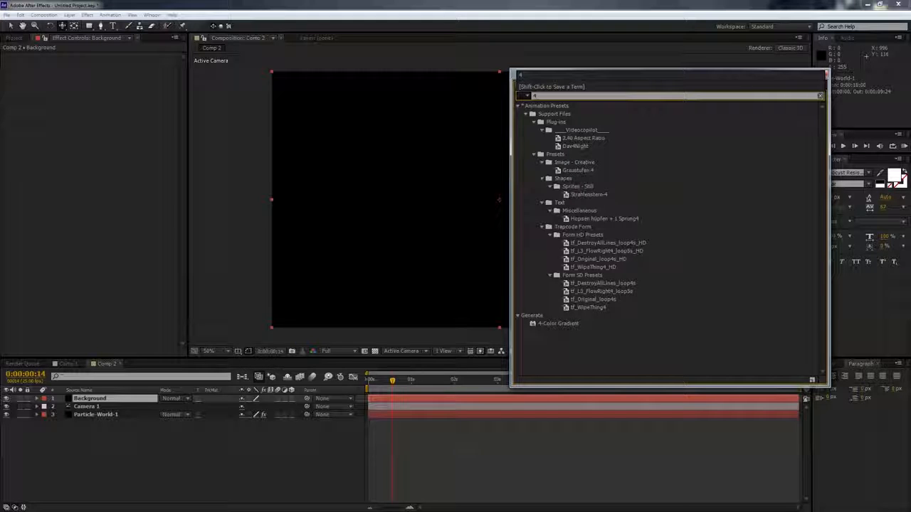
pyautogui.click(558, 323)
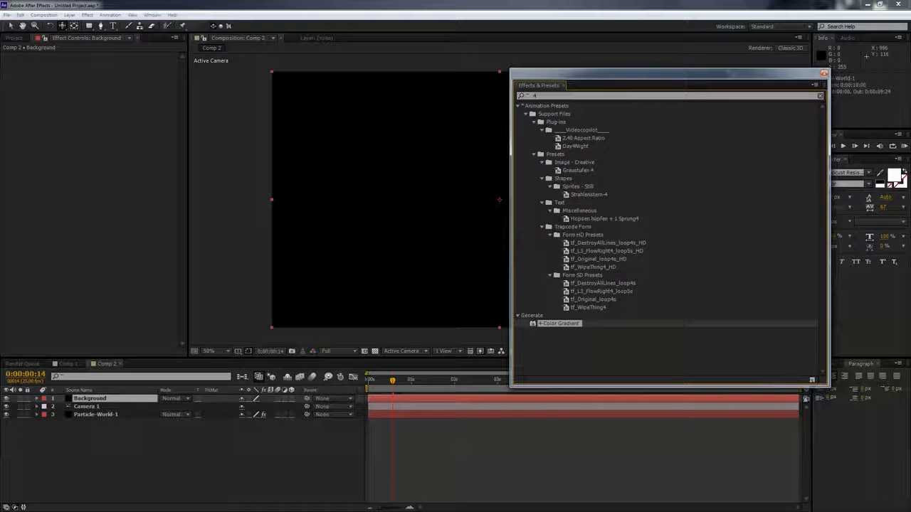
pyautogui.doubleClick(558, 323)
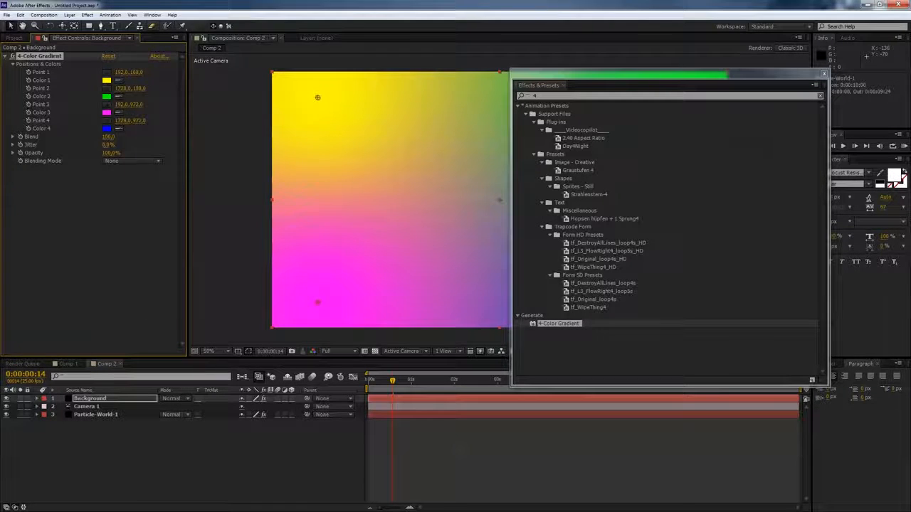
# - Set the gradient's Color 1 to a dark blue, 0B204C
pyautogui.click(152, 15)
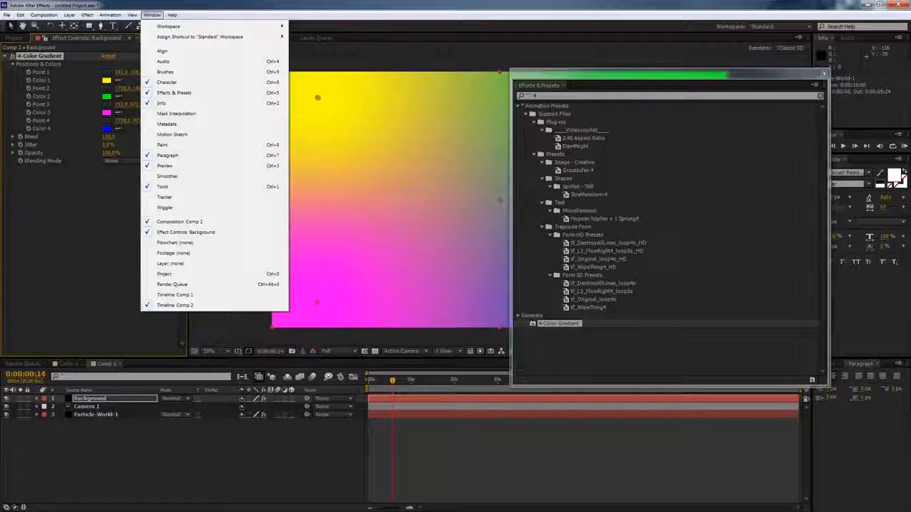
pyautogui.moveTo(669, 74); pyautogui.dragTo(910, 67)
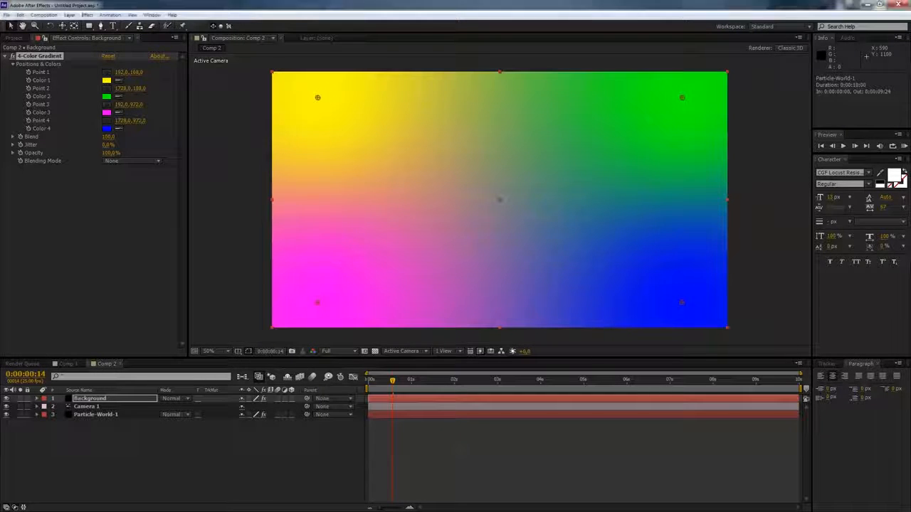
pyautogui.click(106, 81)
pyautogui.moveTo(240, 185); pyautogui.dragTo(240, 187)
pyautogui.click(213, 222)
pyautogui.click(212, 225)
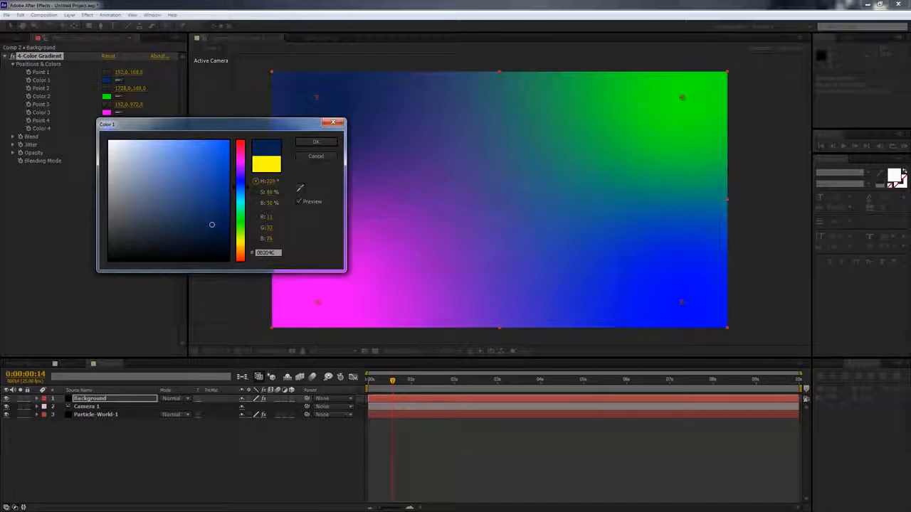
pyautogui.click(216, 223)
pyautogui.click(316, 142)
# - Set the gradient's Color 2 to a deep navy, 060E28
pyautogui.click(107, 96)
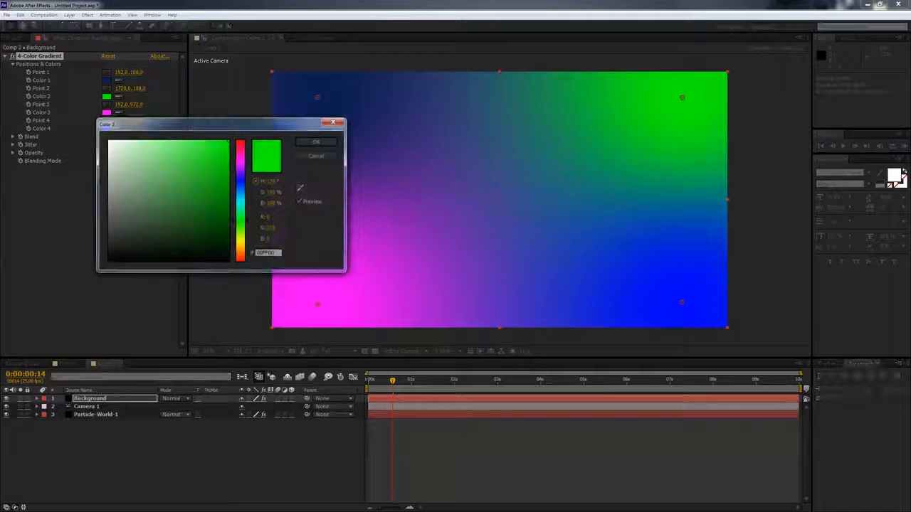
pyautogui.moveTo(241, 196)
pyautogui.mouseDown()
pyautogui.moveTo(241, 185)
pyautogui.moveTo(216, 204)
pyautogui.moveTo(209, 231)
pyautogui.mouseUp()
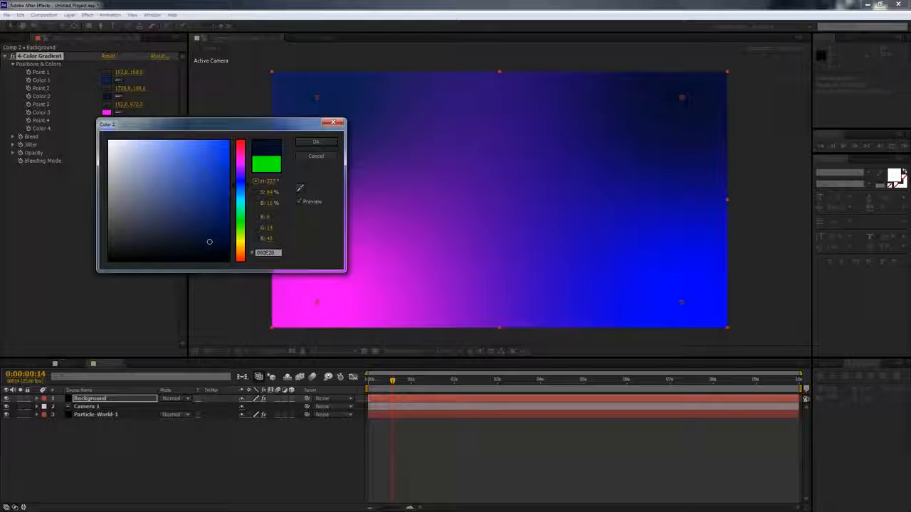
pyautogui.click(316, 142)
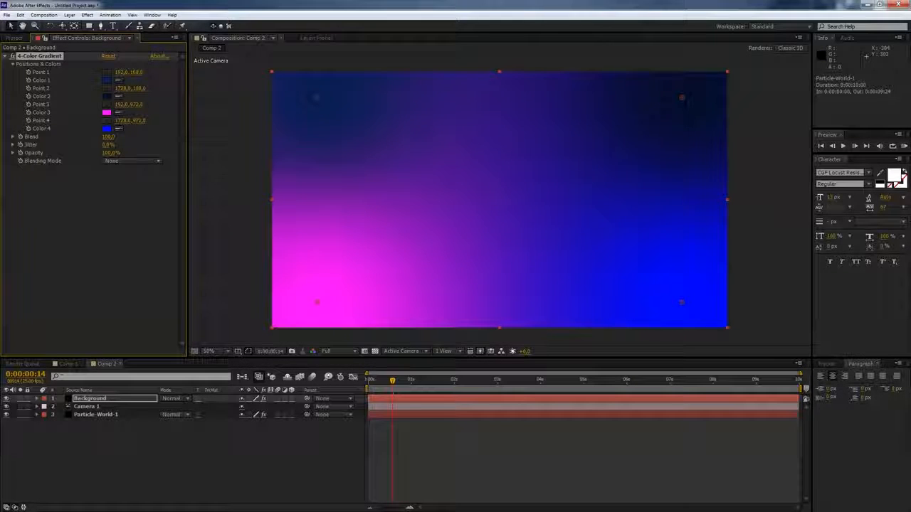
# - Set the gradient's Color 4 to black, 000000
pyautogui.click(107, 129)
pyautogui.click(109, 260)
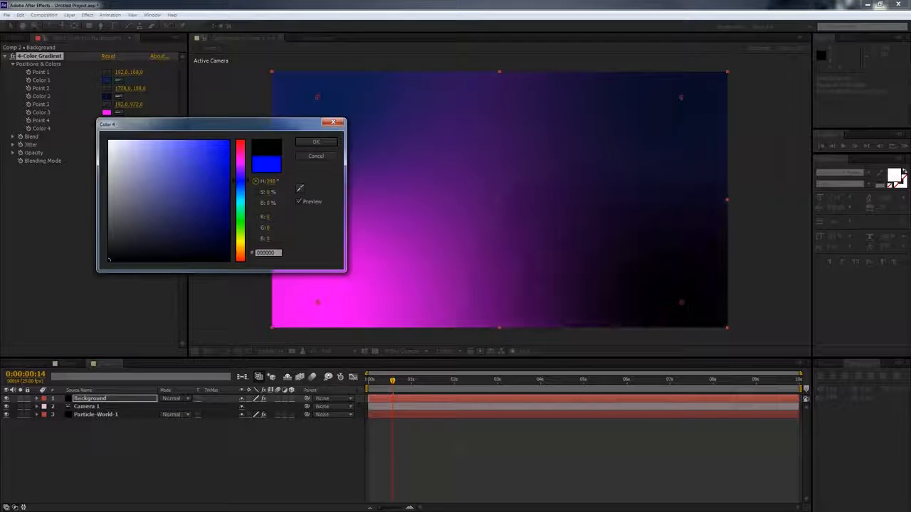
pyautogui.moveTo(109, 259); pyautogui.dragTo(219, 254)
pyautogui.click(316, 141)
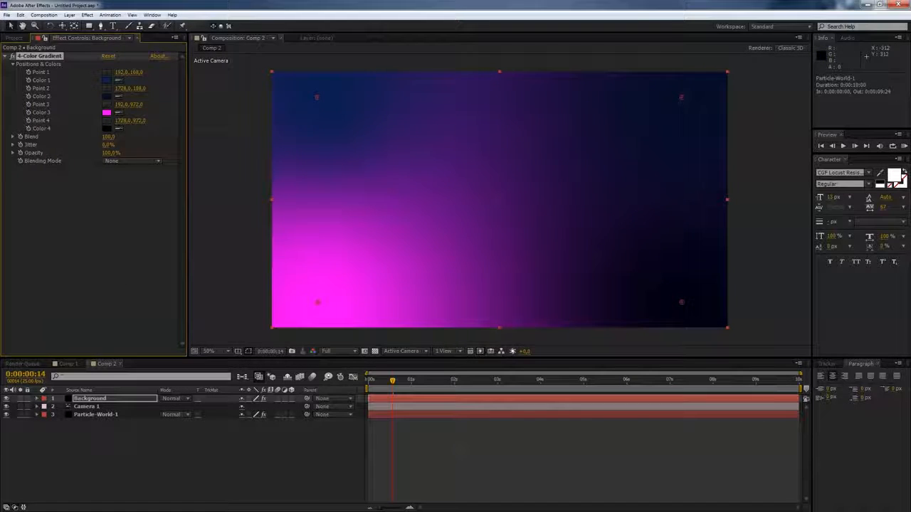
# - Set the gradient's Color 3 to a near-black blue, 080A13
pyautogui.click(107, 112)
pyautogui.moveTo(167, 221)
pyautogui.mouseDown()
pyautogui.moveTo(132, 256)
pyautogui.moveTo(147, 255)
pyautogui.mouseUp()
pyautogui.moveTo(240, 160); pyautogui.dragTo(240, 185)
pyautogui.moveTo(147, 256); pyautogui.dragTo(180, 250)
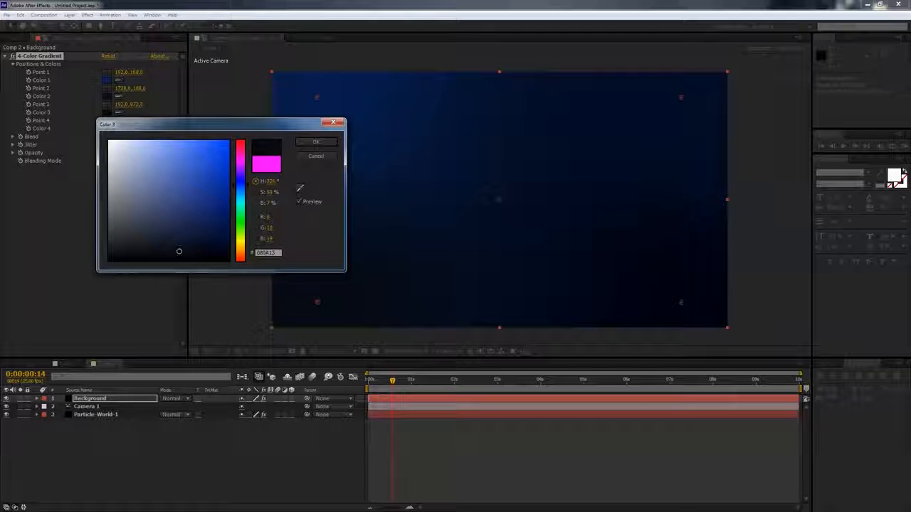
pyautogui.press('Return')
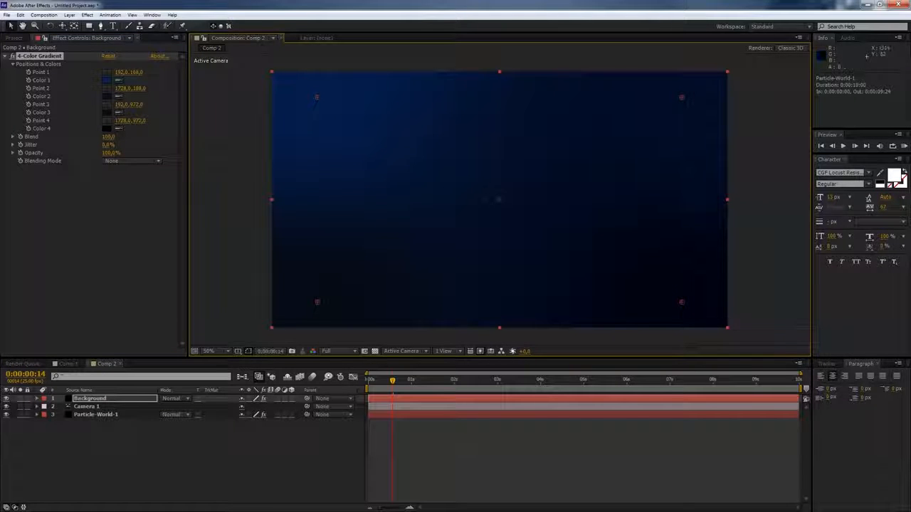
# - Change the gradient's Color 1 to a lighter blue, 132A5B
pyautogui.click(107, 80)
pyautogui.click(205, 217)
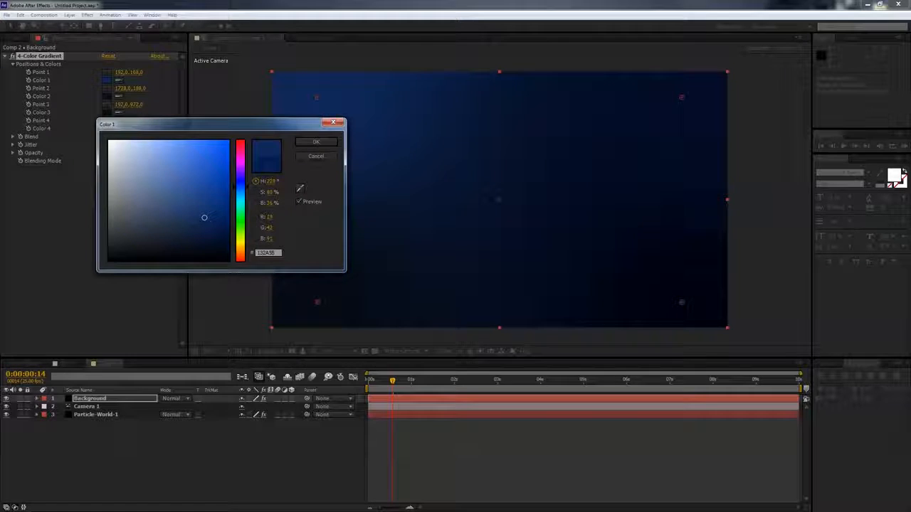
pyautogui.click(316, 142)
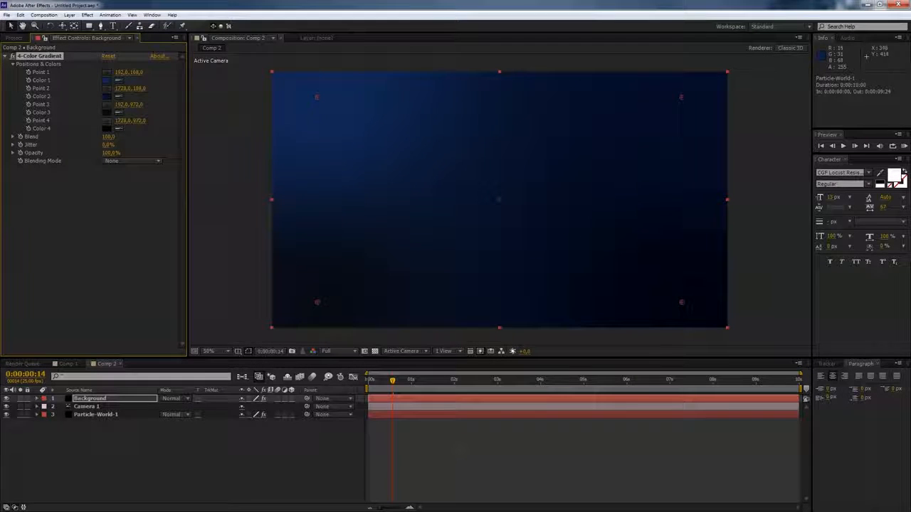
# - Spread the four gradient points outward beyond the corners of the solid
pyautogui.scroll(-2, 361, 172)
pyautogui.moveTo(407, 148); pyautogui.dragTo(367, 122)
pyautogui.moveTo(589, 149); pyautogui.dragTo(623, 115)
pyautogui.moveTo(590, 251); pyautogui.dragTo(661, 287)
pyautogui.moveTo(409, 253); pyautogui.dragTo(365, 291)
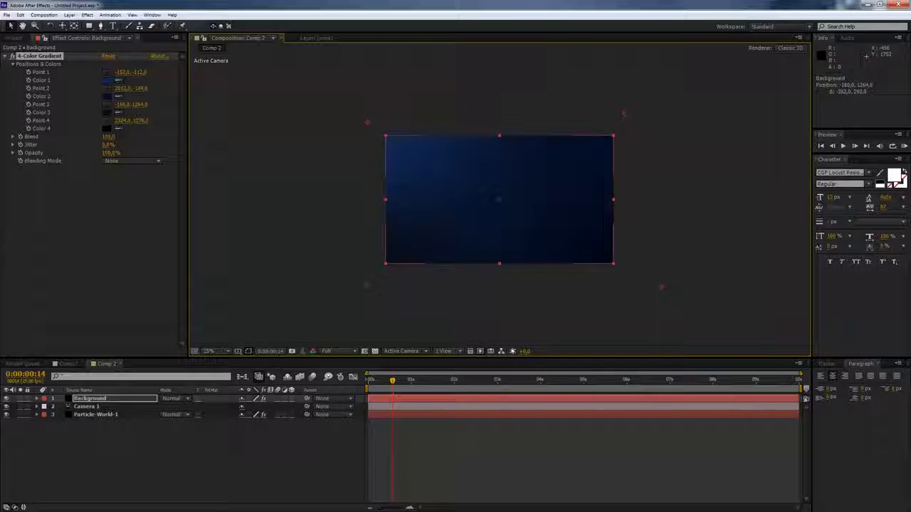
# - Make the Background layer 3D and scrub through the camera move
pyautogui.click(291, 399)
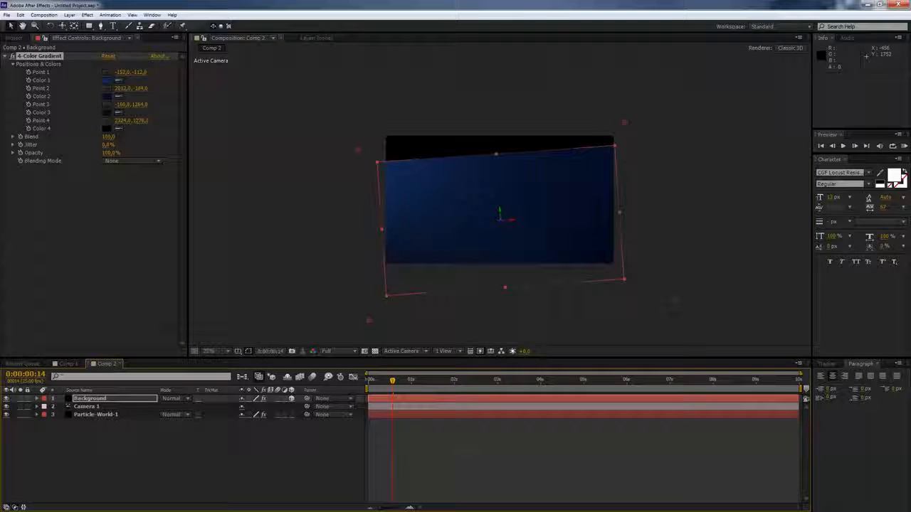
pyautogui.moveTo(392, 381); pyautogui.dragTo(760, 381)
pyautogui.moveTo(681, 381); pyautogui.dragTo(480, 381)
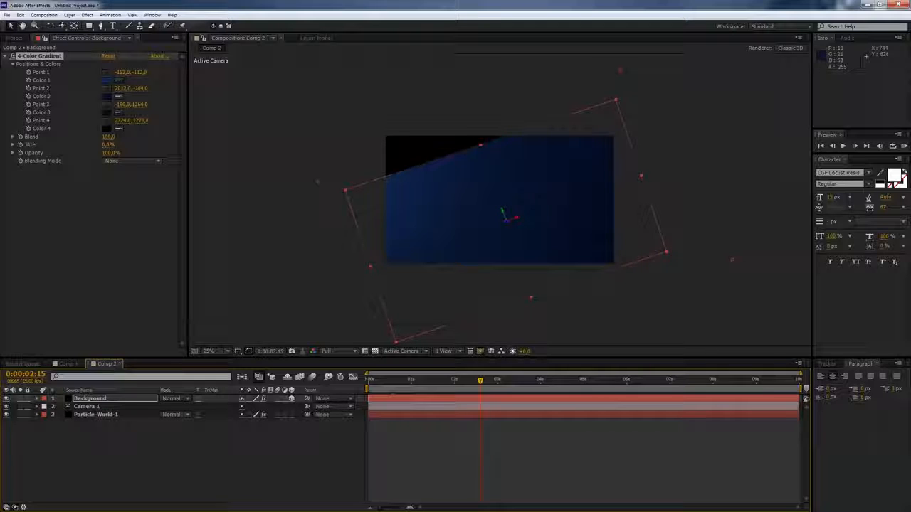
# - Scale the Background layer up to 167%
pyautogui.press('Return')
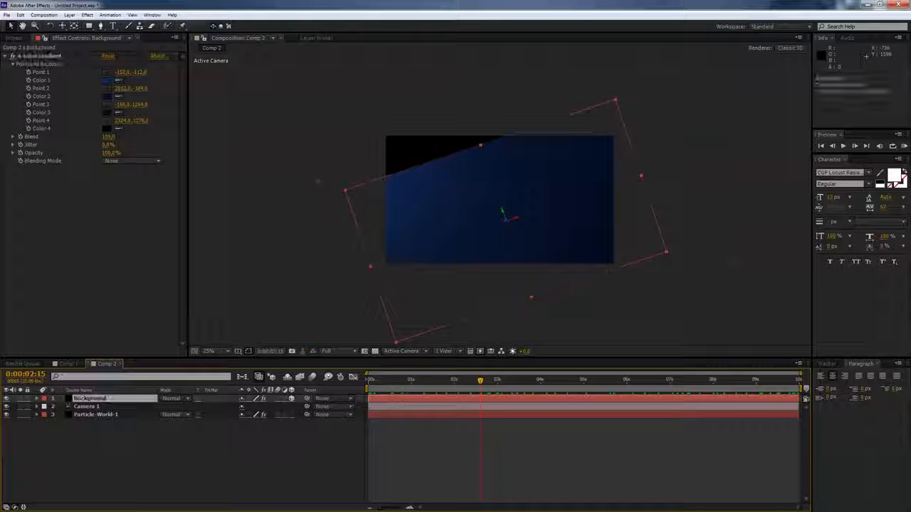
pyautogui.press('s')
pyautogui.moveTo(253, 406); pyautogui.dragTo(285, 406)
pyautogui.moveTo(480, 380); pyautogui.dragTo(534, 380)
pyautogui.moveTo(254, 406); pyautogui.dragTo(273, 406)
# - Move the gradient's Point 1 to about 522, -98 and preview the animation
pyautogui.click(326, 193)
pyautogui.moveTo(325, 193); pyautogui.dragTo(303, 155)
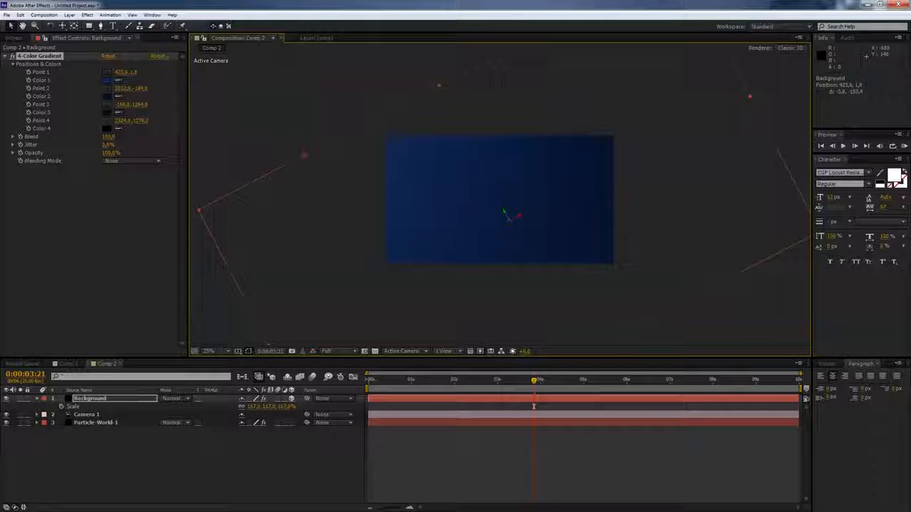
pyautogui.moveTo(534, 380); pyautogui.dragTo(575, 380)
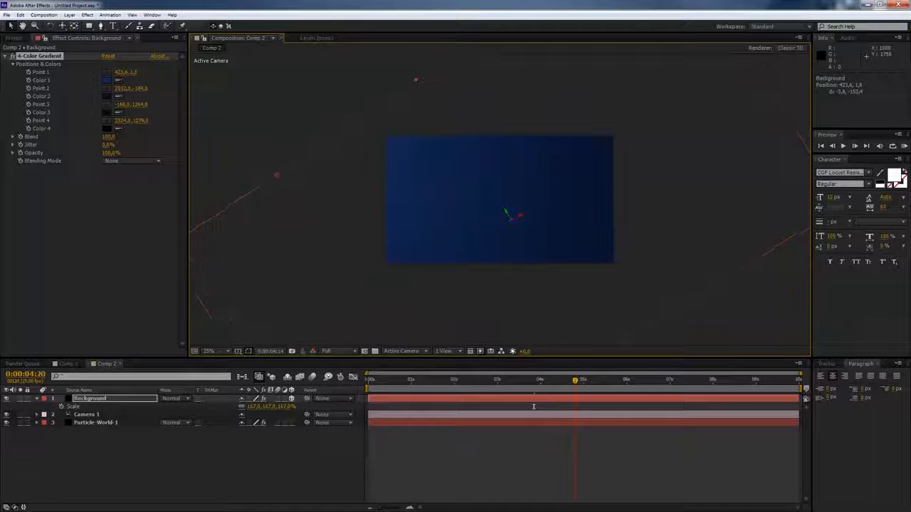
pyautogui.moveTo(278, 176); pyautogui.dragTo(284, 131)
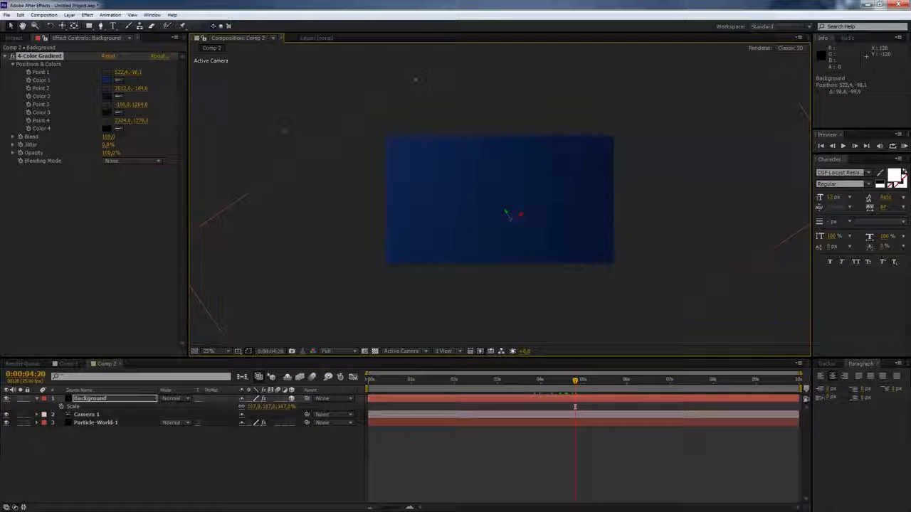
pyautogui.press('space')
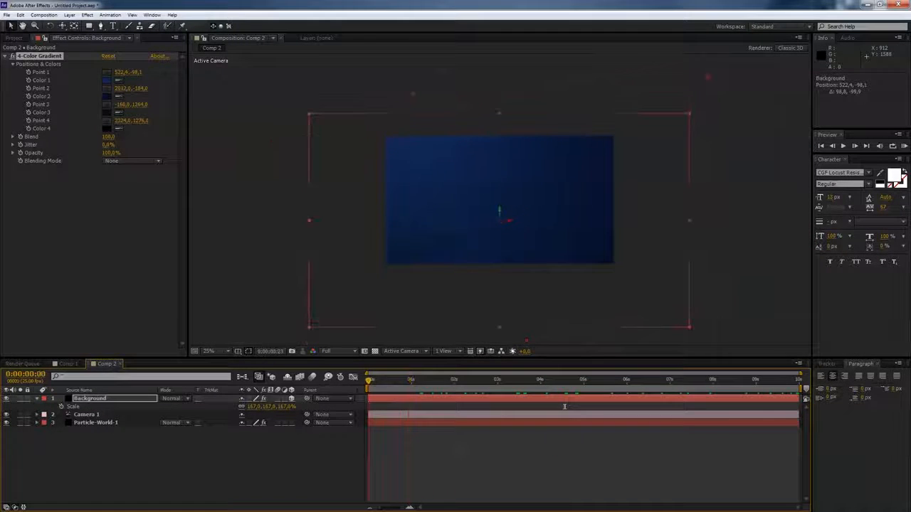
# - Move the Background layer beneath the Particle World layer and preview
pyautogui.moveTo(100, 398); pyautogui.dragTo(98, 437)
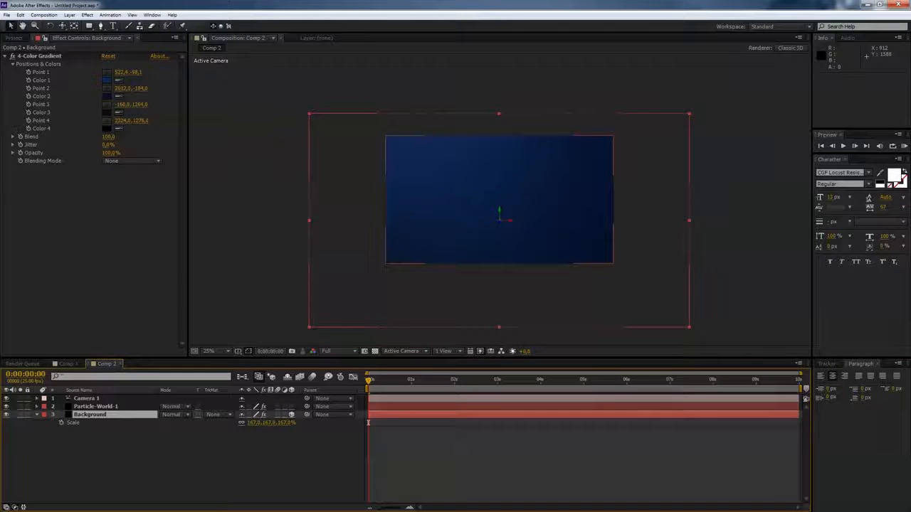
pyautogui.click(97, 406)
pyautogui.press('space')
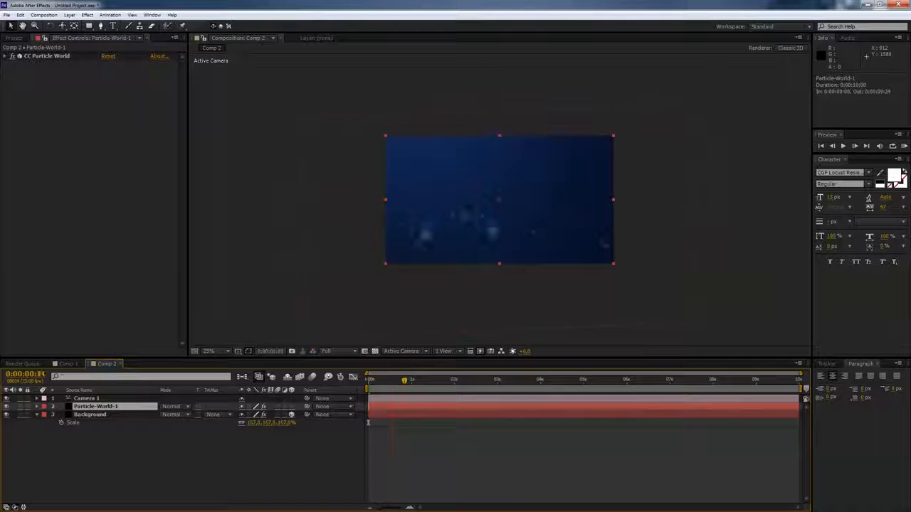
# - Duplicate the Particle World layer at about 4 seconds
pyautogui.moveTo(535, 380)
pyautogui.mouseDown()
pyautogui.moveTo(499, 380)
pyautogui.moveTo(542, 380)
pyautogui.mouseUp()
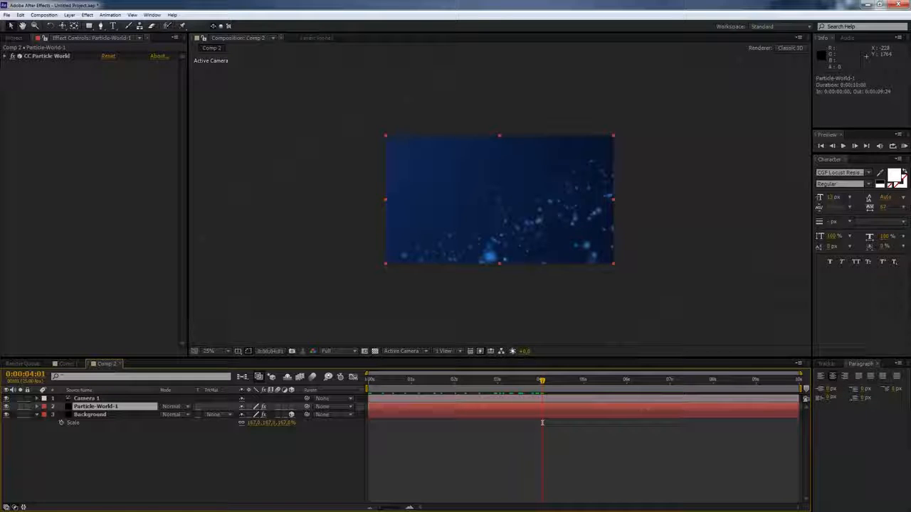
pyautogui.hotkey('ctrl', 'd')
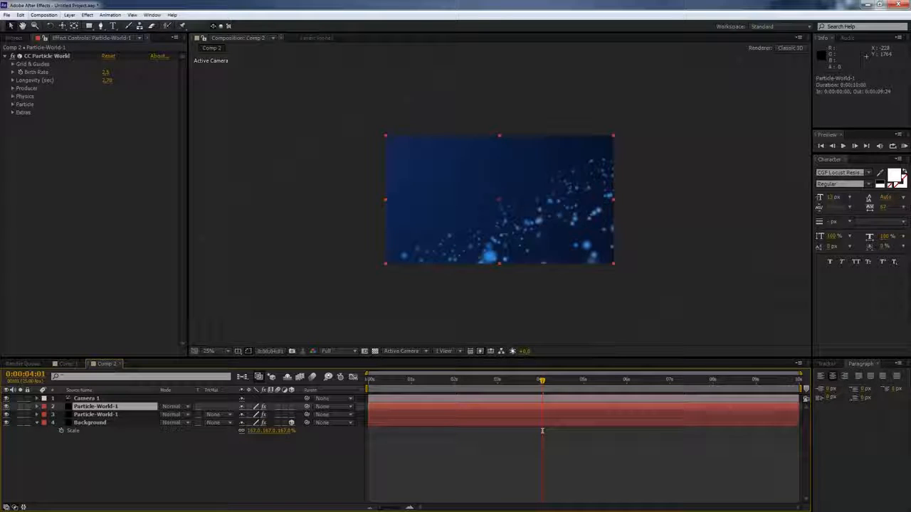
pyautogui.hotkey('alt', 'e')
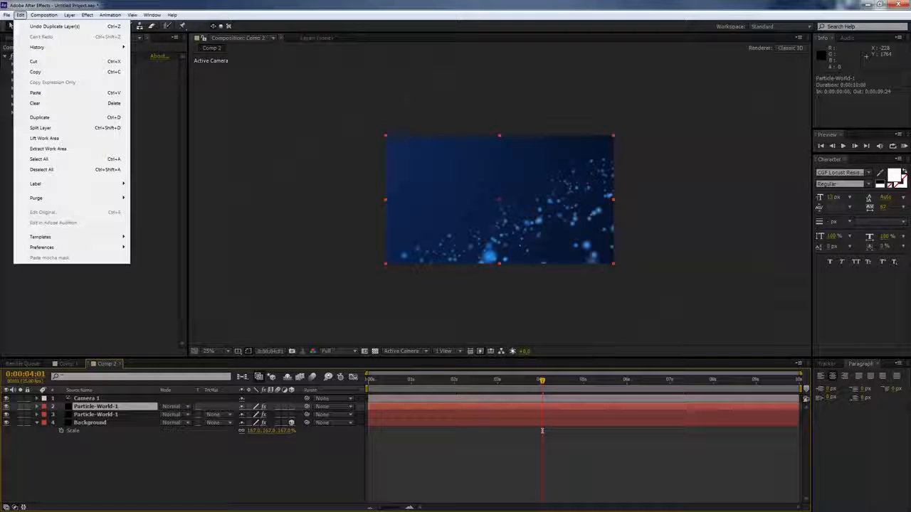
pyautogui.press('Escape')
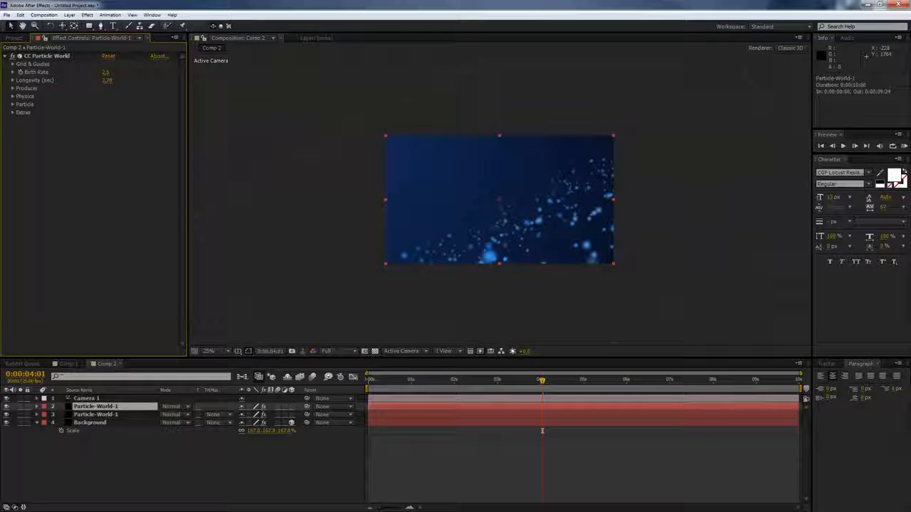
pyautogui.click(542, 431)
pyautogui.press('Return')
pyautogui.press('Right')
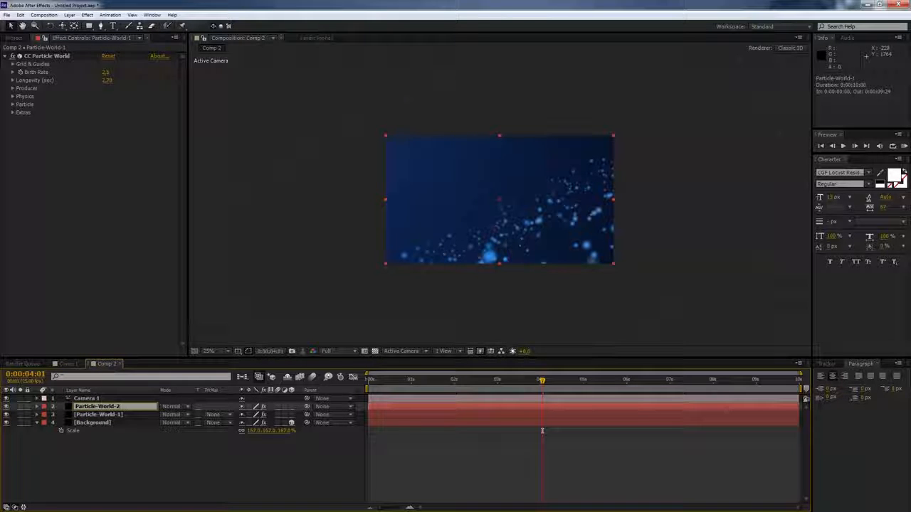
pyautogui.click(542, 430)
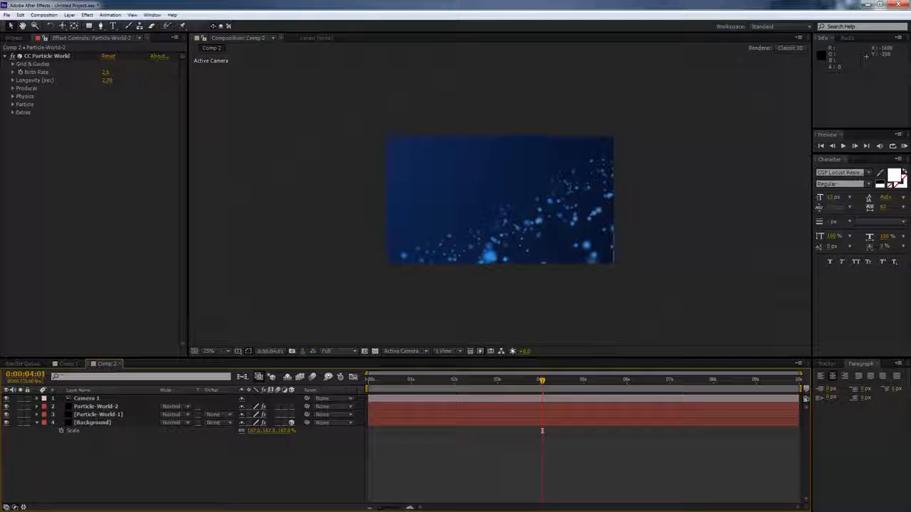
# - On the Particle-World-2 layer, set the Physics velocity to -0.18 and the inherit velocity to 0
pyautogui.click(96, 406)
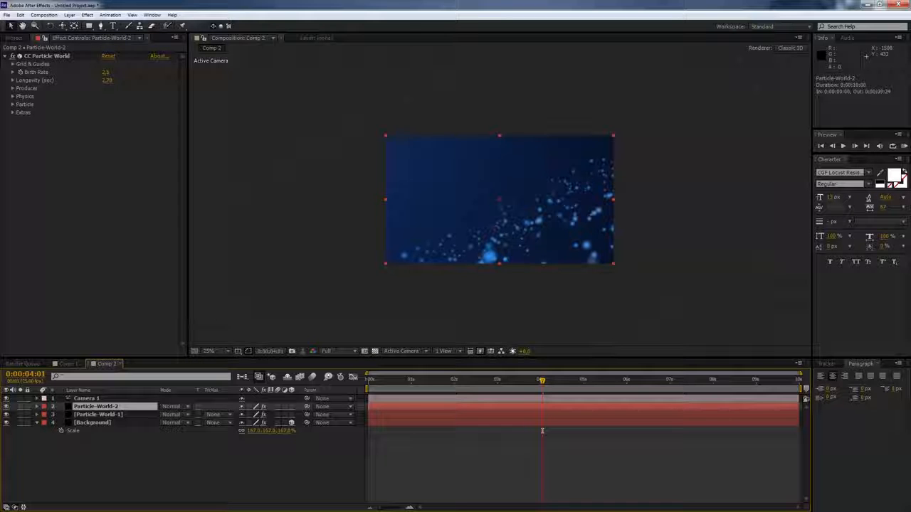
pyautogui.click(13, 96)
pyautogui.click(108, 113)
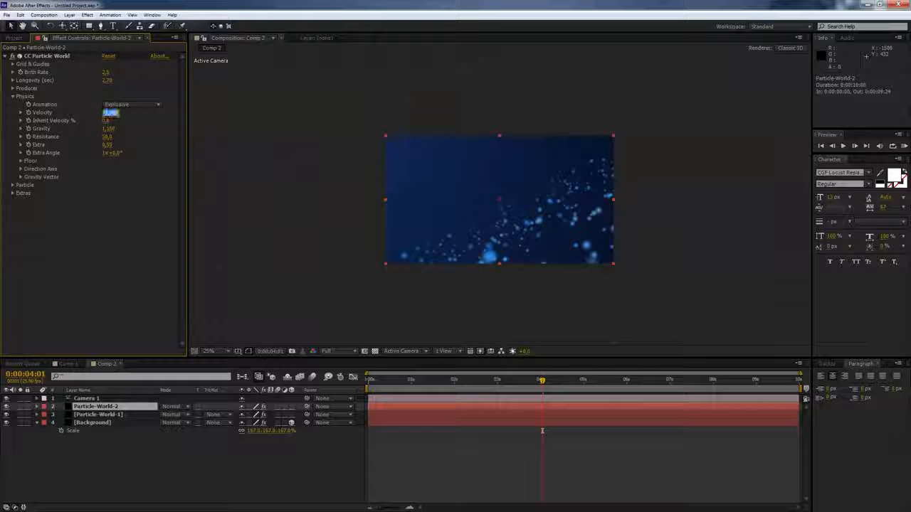
pyautogui.write('-0')
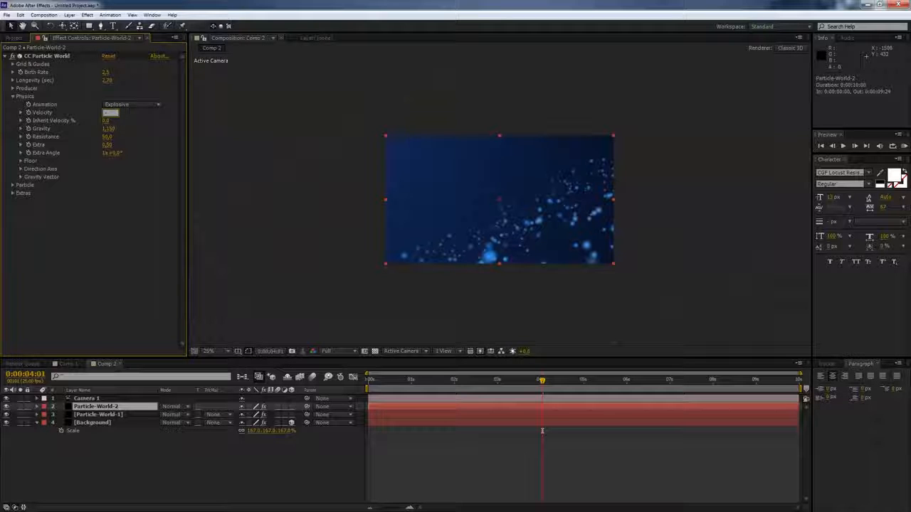
pyautogui.write(',18')
pyautogui.press('Tab')
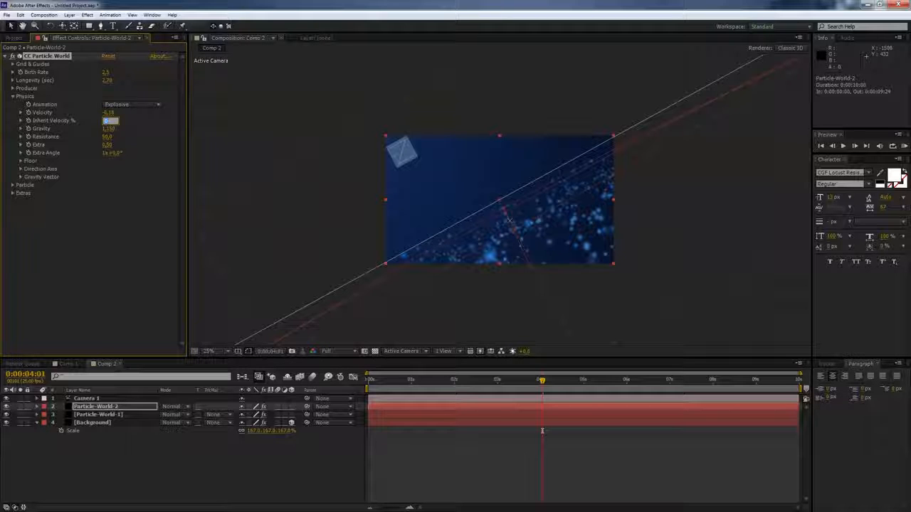
pyautogui.write('0')
pyautogui.press('Tab')
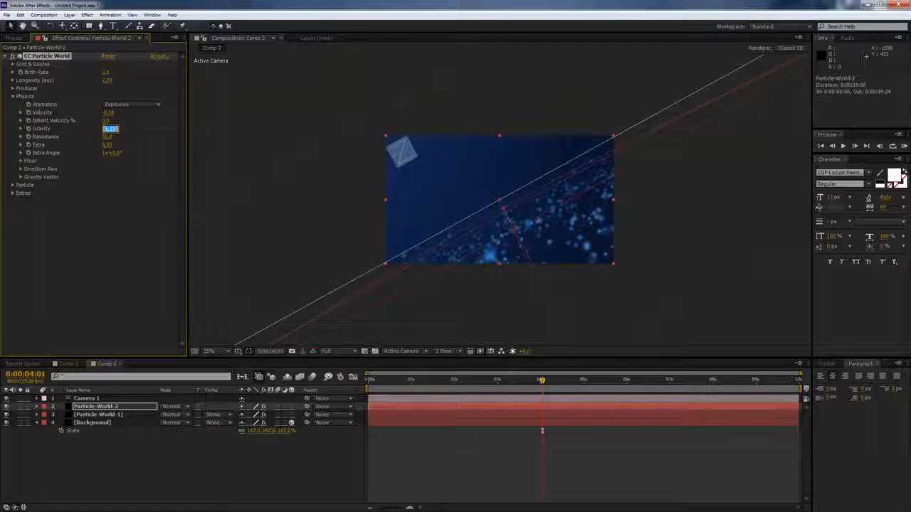
# - Adjust Particle-World-2's gravity and set its resistance to 0.6
pyautogui.write('0,')
pyautogui.press('Tab')
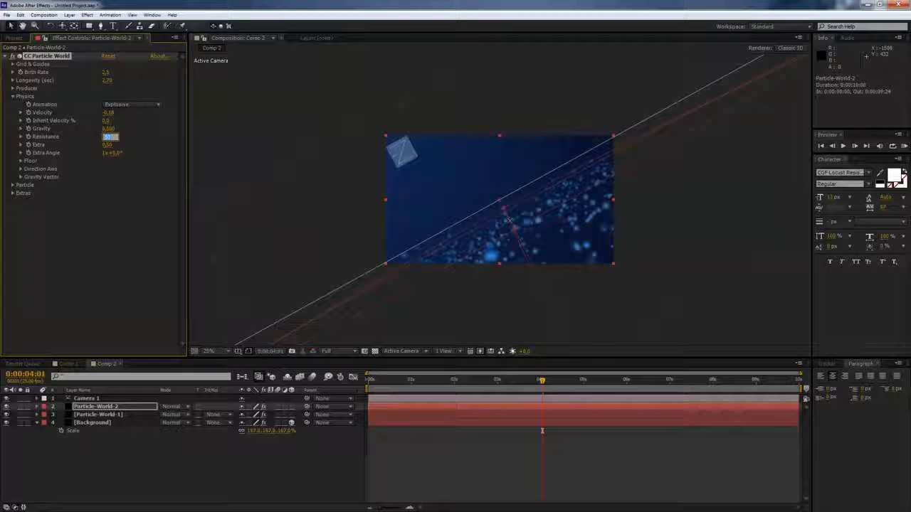
pyautogui.write('50')
pyautogui.press('Return')
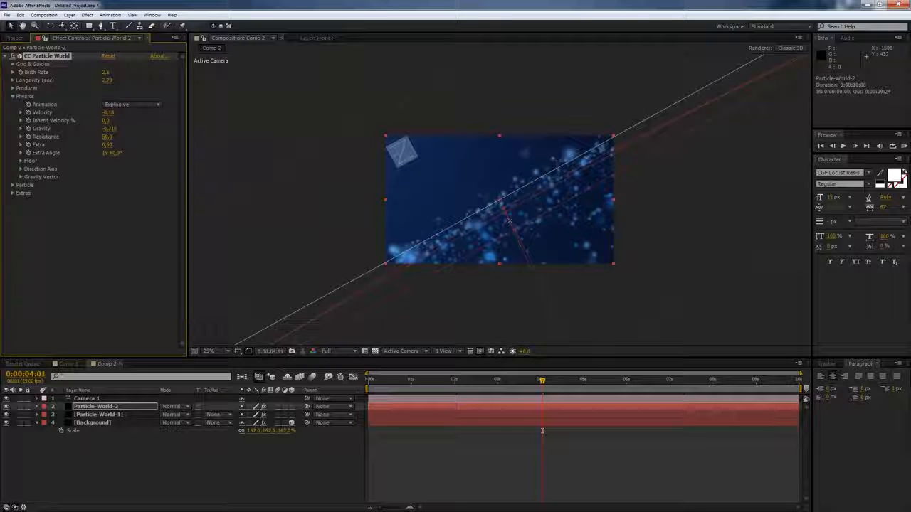
pyautogui.click(108, 137)
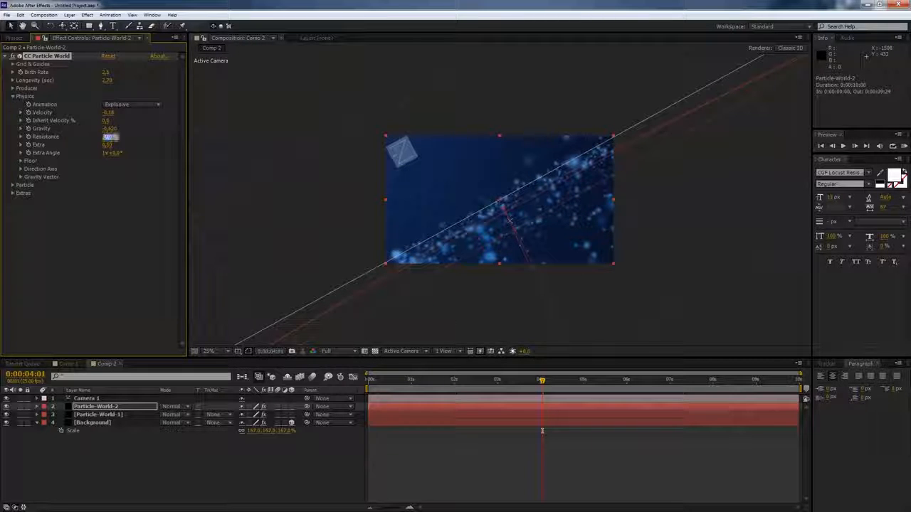
pyautogui.write(',06')
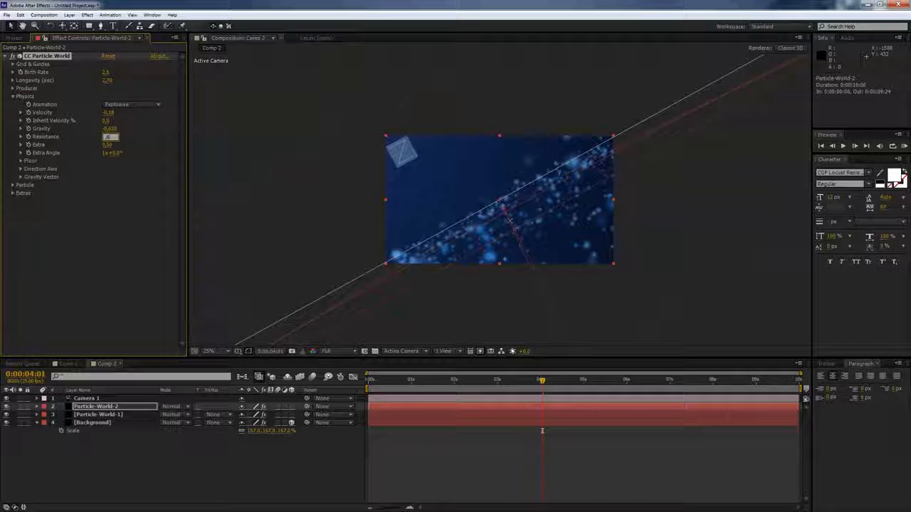
pyautogui.press('Tab')
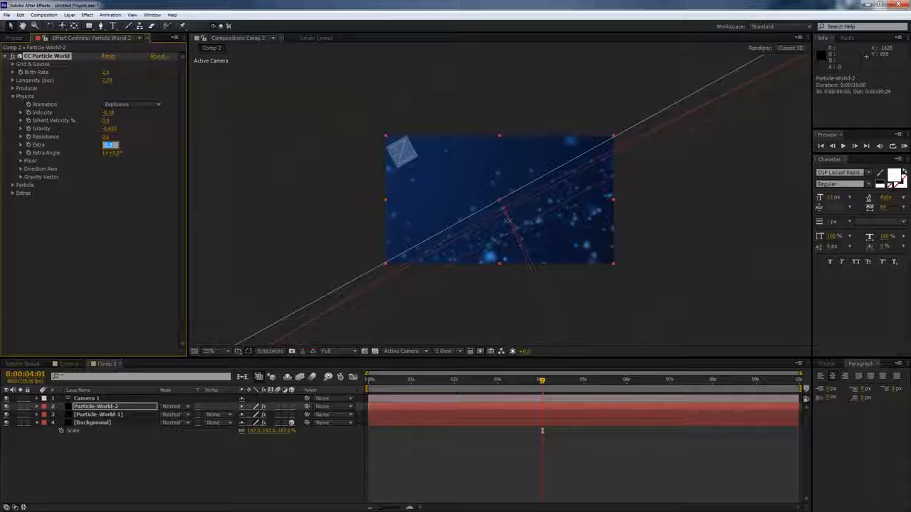
# - Change Particle-World-2's particle type to Line
pyautogui.click(13, 185)
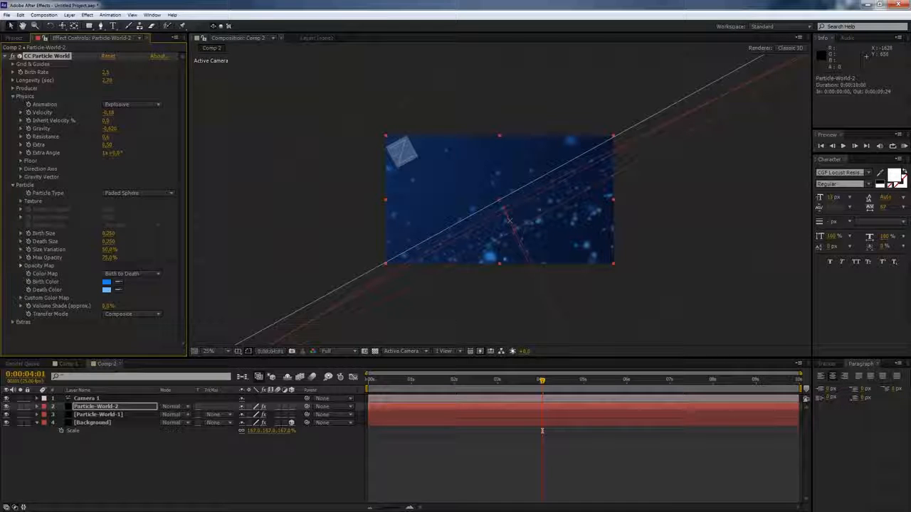
pyautogui.click(139, 193)
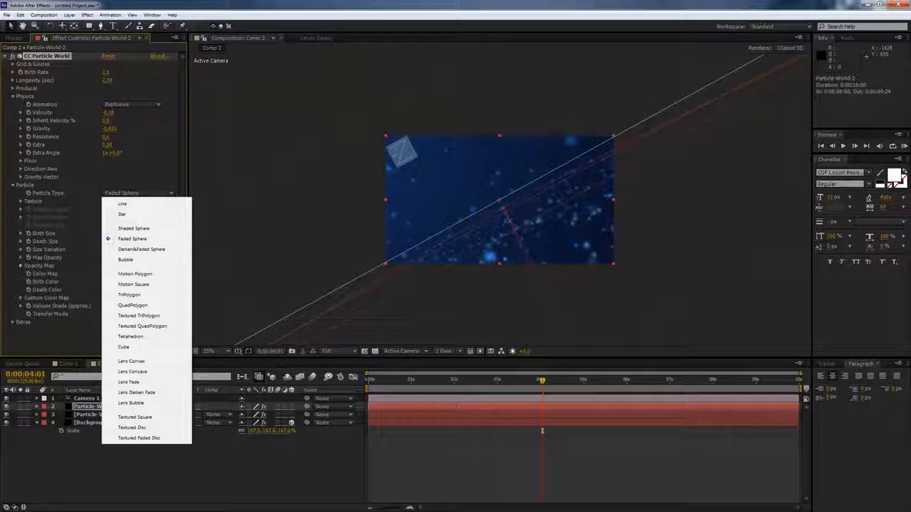
pyautogui.click(122, 204)
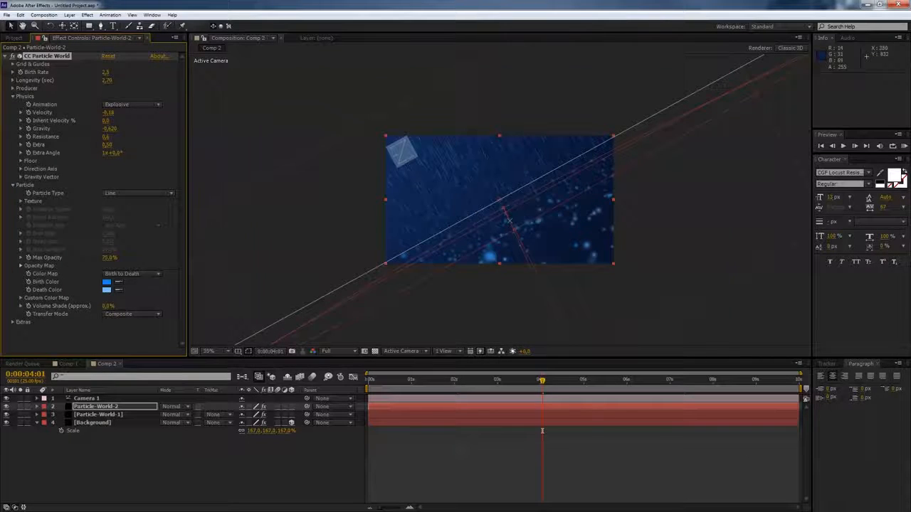
# - Set Particle-World-2's gravity to 0.05 and preview the animation from the start
pyautogui.scroll(2, 427, 234)
pyautogui.moveTo(542, 381); pyautogui.dragTo(367, 380)
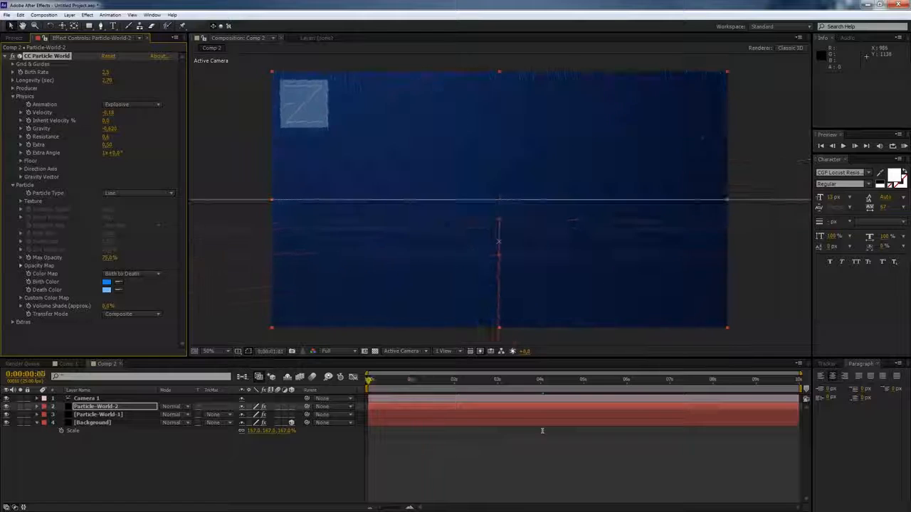
pyautogui.moveTo(110, 129); pyautogui.dragTo(103, 129)
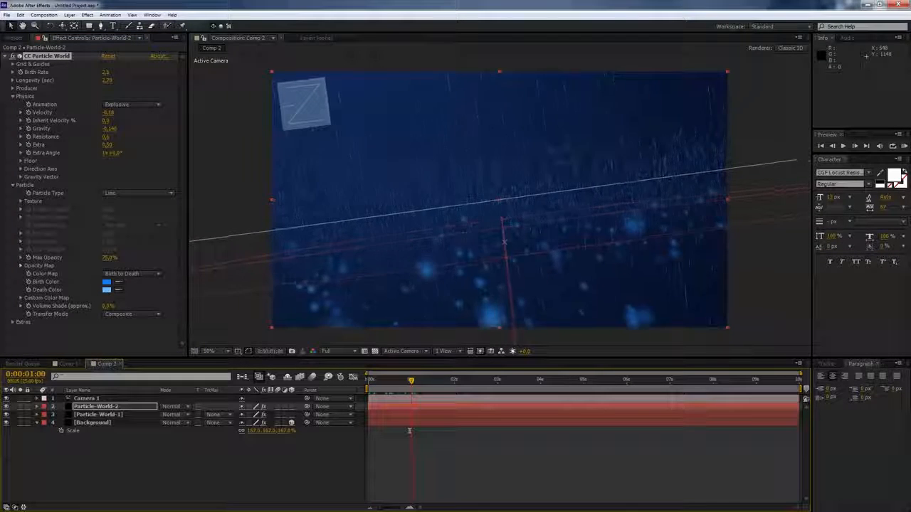
pyautogui.click(109, 128)
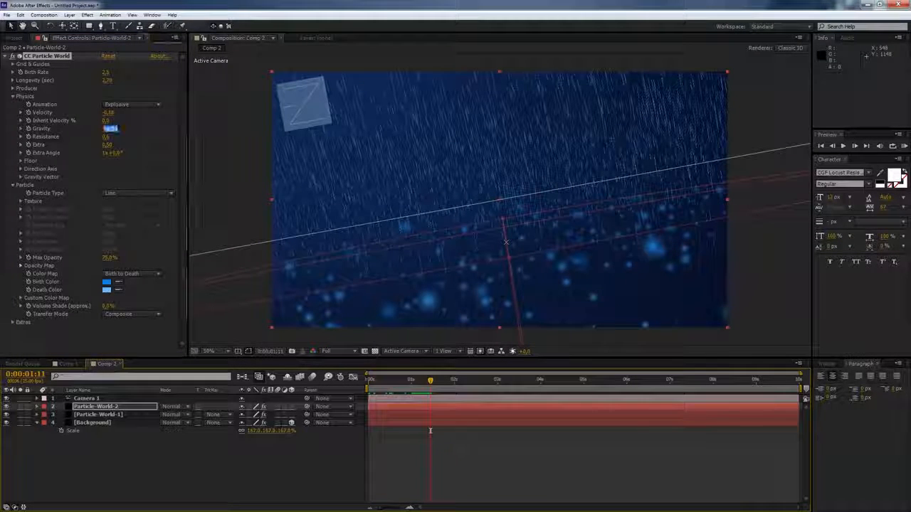
pyautogui.write('0,05')
pyautogui.press('Tab')
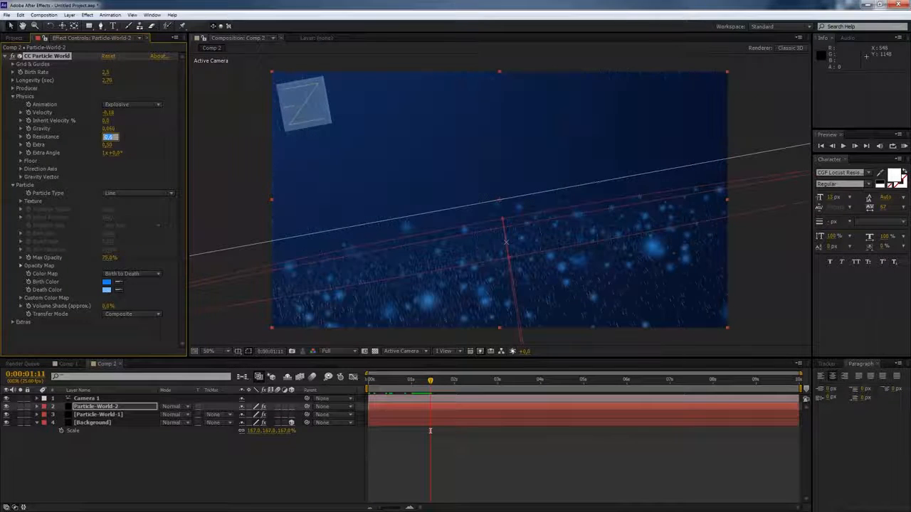
pyautogui.press('BackSpace')
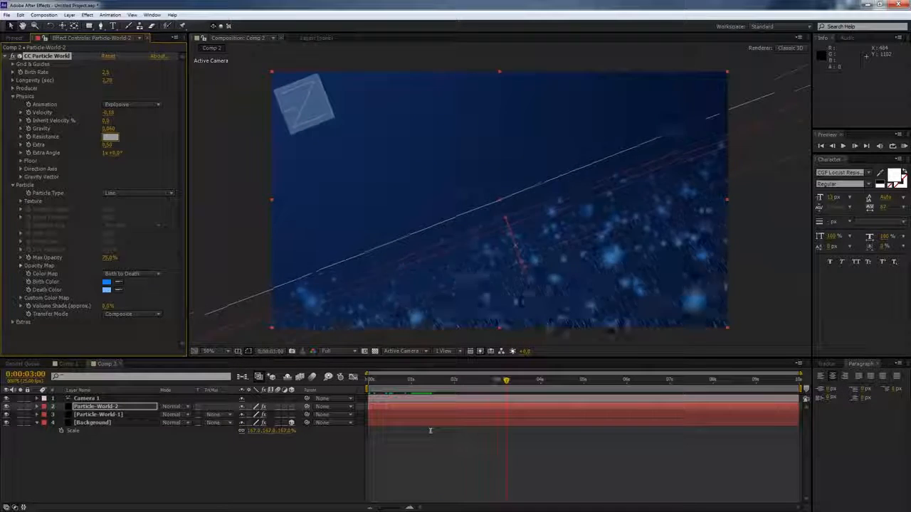
pyautogui.press('space')
# - Set Particle-World-2's gravity to -0.06 and preview the animation
pyautogui.click(108, 129)
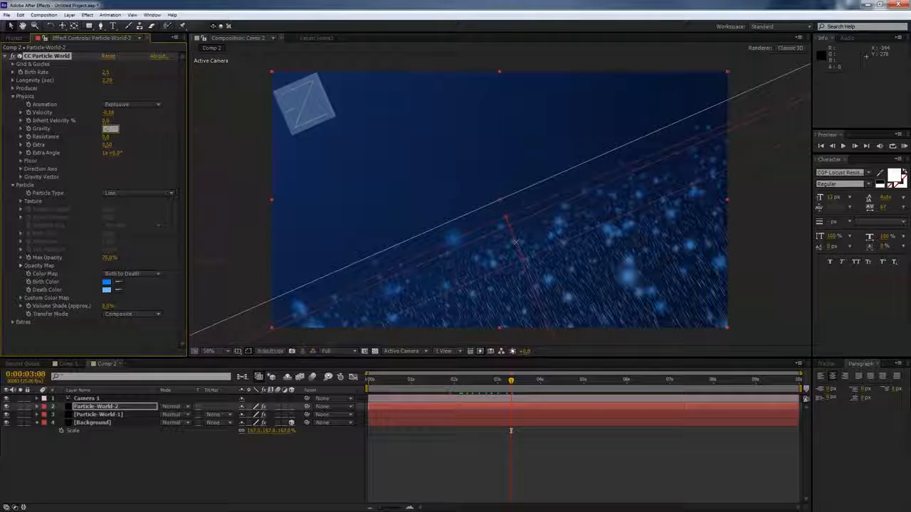
pyautogui.press('Tab')
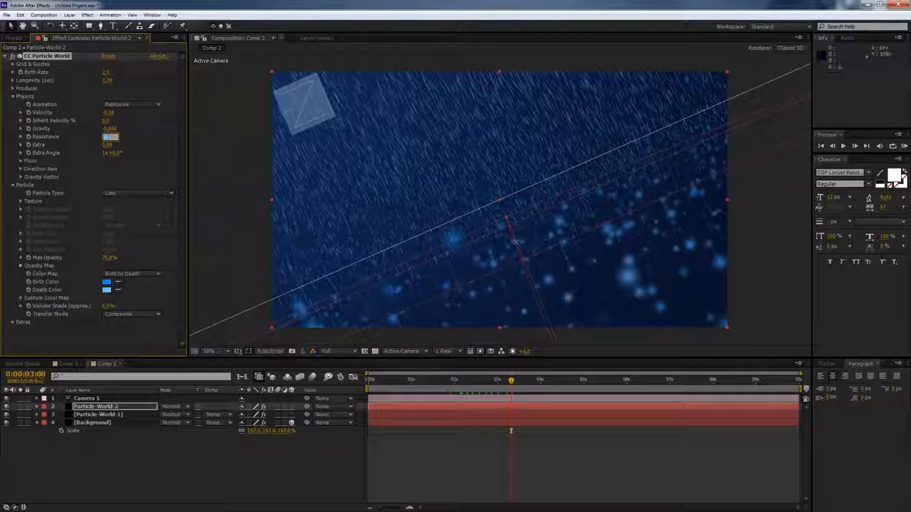
pyautogui.moveTo(511, 381); pyautogui.dragTo(483, 380)
pyautogui.moveTo(482, 430); pyautogui.dragTo(451, 430)
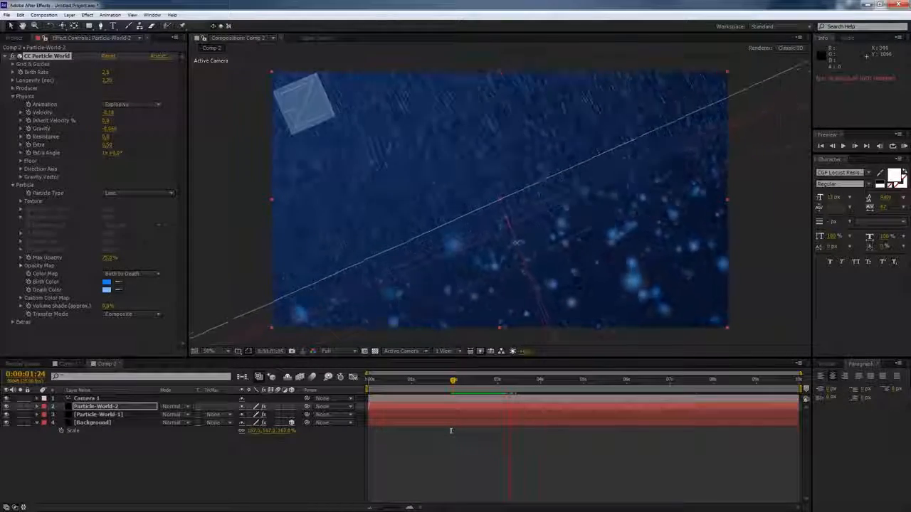
pyautogui.press('space')
pyautogui.moveTo(534, 380); pyautogui.dragTo(401, 380)
pyautogui.press('space')
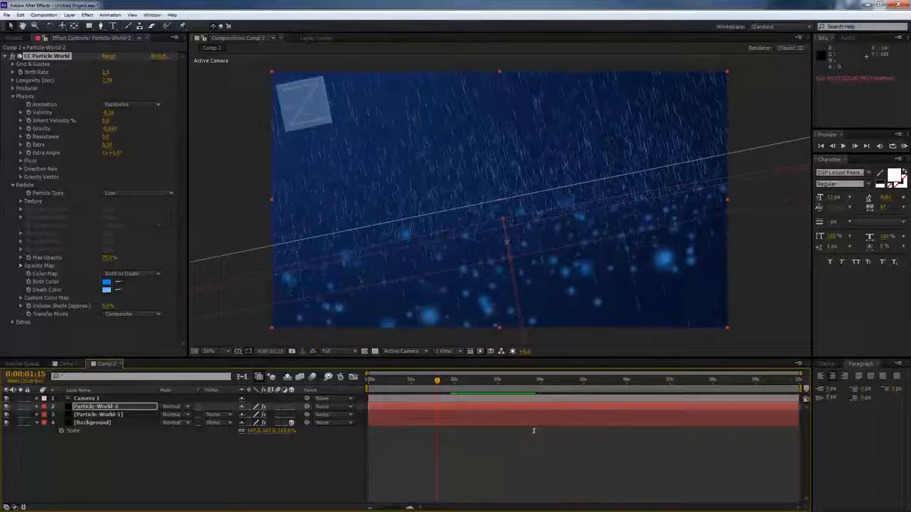
# - Set Particle-World-2's gravity to 0 and return to the start of the timeline
pyautogui.click(108, 129)
pyautogui.write('0')
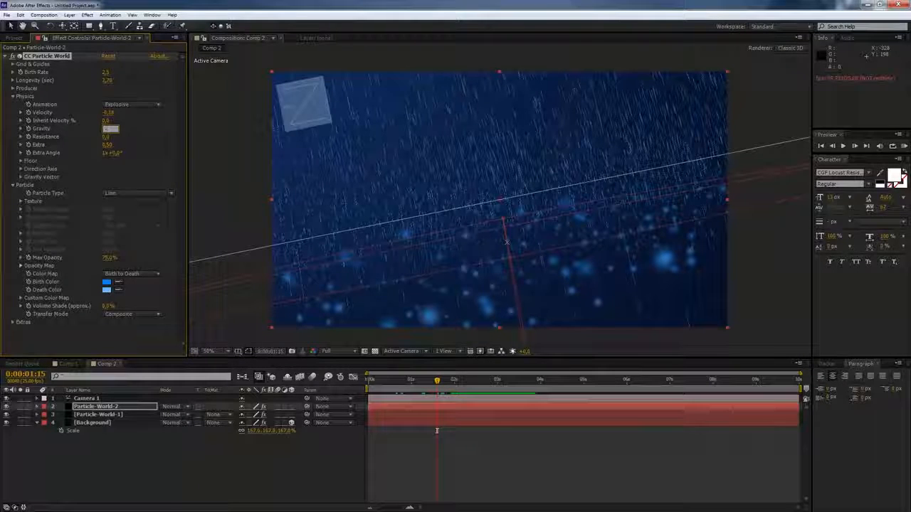
pyautogui.press('Tab')
pyautogui.moveTo(437, 381); pyautogui.dragTo(385, 380)
# - Set Particle-World-2's gravity to -0.02 and preview the animation
pyautogui.click(109, 129)
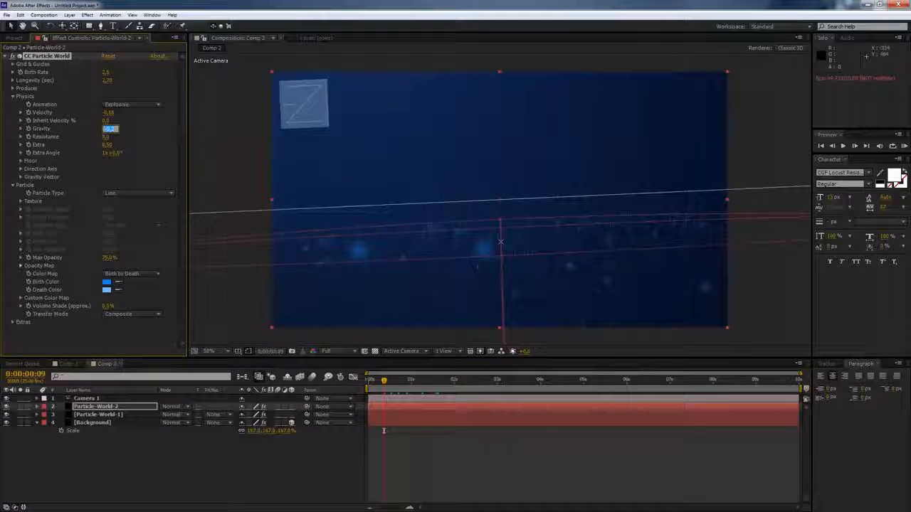
pyautogui.write('-0,02')
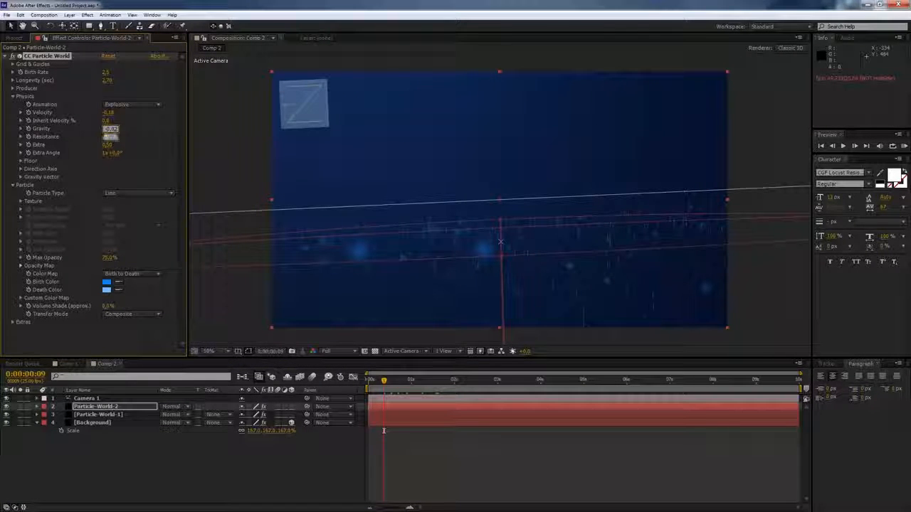
pyautogui.press('Tab')
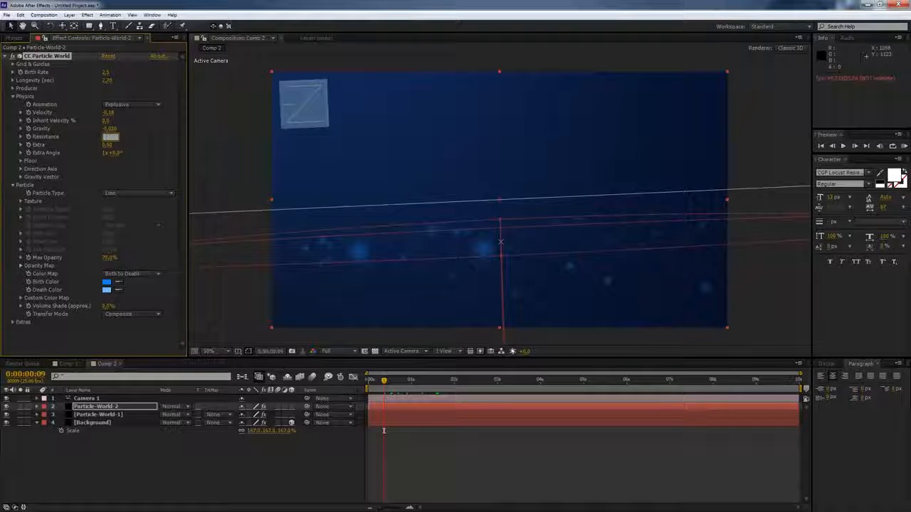
pyautogui.press('space')
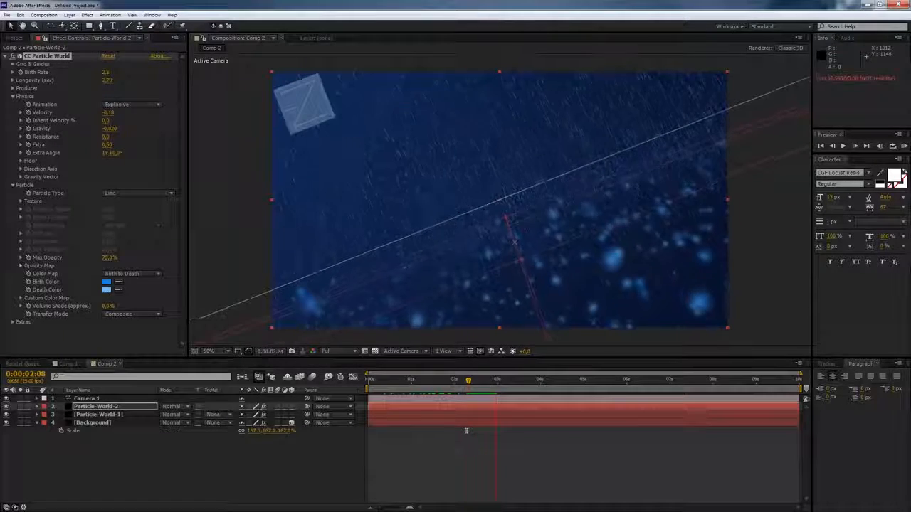
pyautogui.press('space')
pyautogui.moveTo(472, 380); pyautogui.dragTo(411, 381)
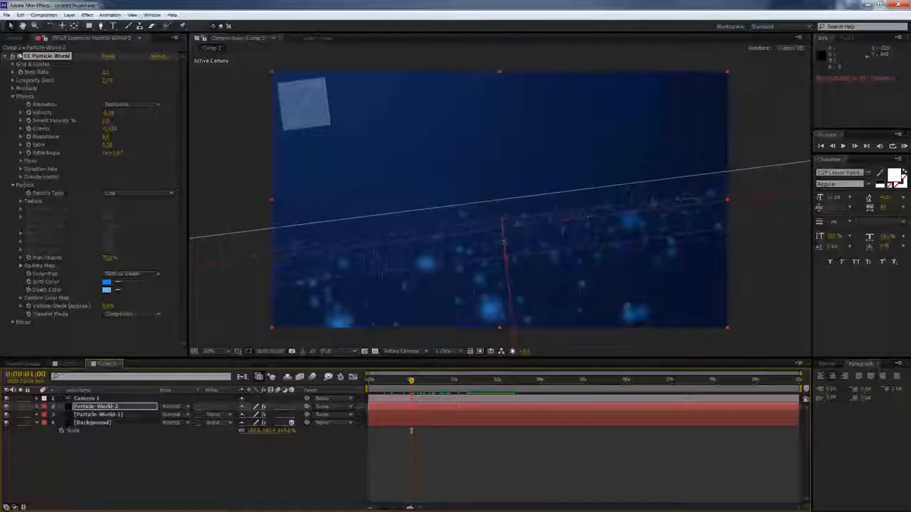
# - Collapse the CC Particle World effect, select Particle-World-1 and hide the Particle-World-2 layer
pyautogui.click(5, 56)
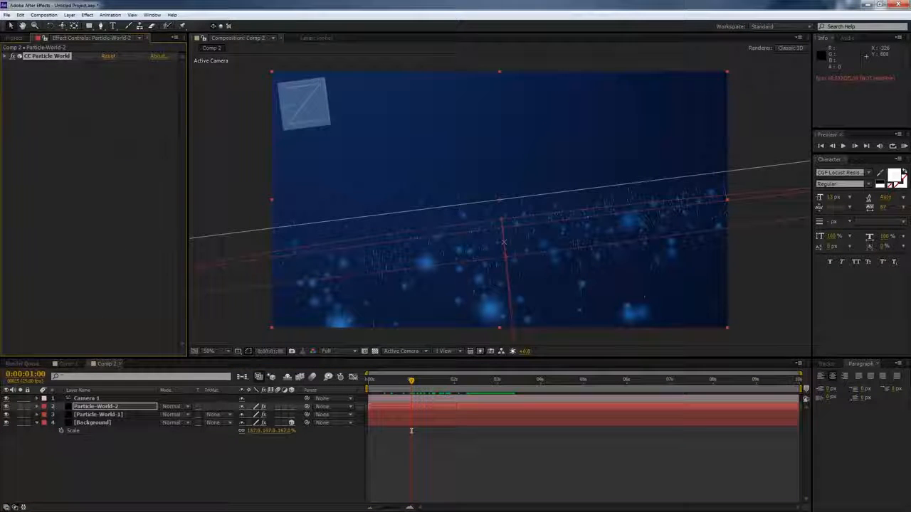
pyautogui.click(98, 415)
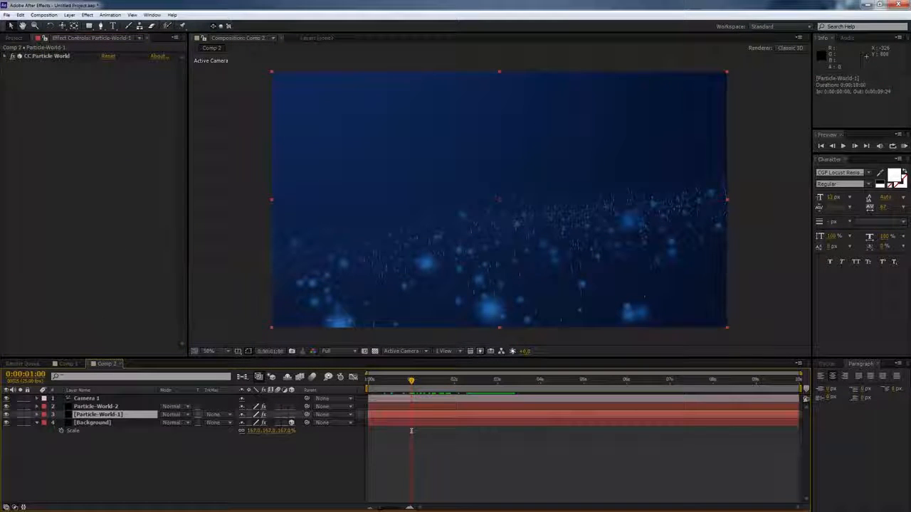
pyautogui.click(6, 406)
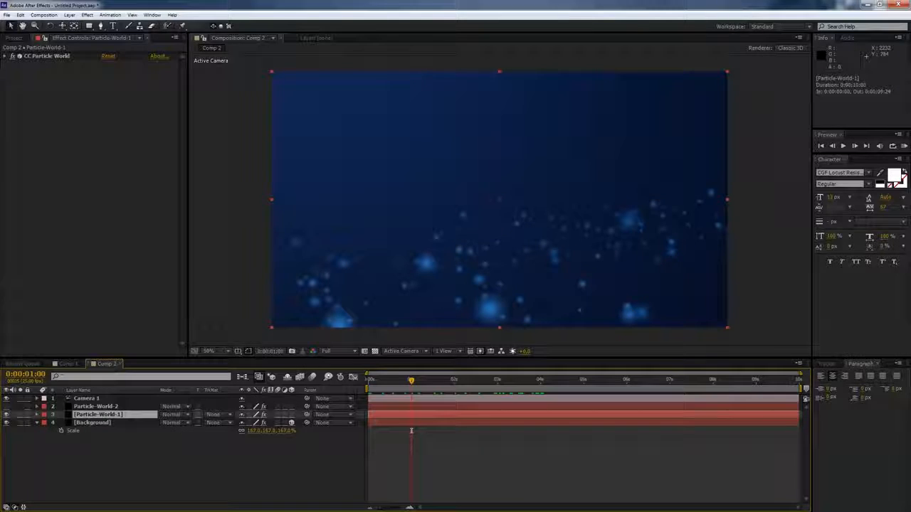
# - Apply the Glow effect to Particle-World-1 and raise its glow intensity to 1.1
pyautogui.hotkey('ctrl', '5')
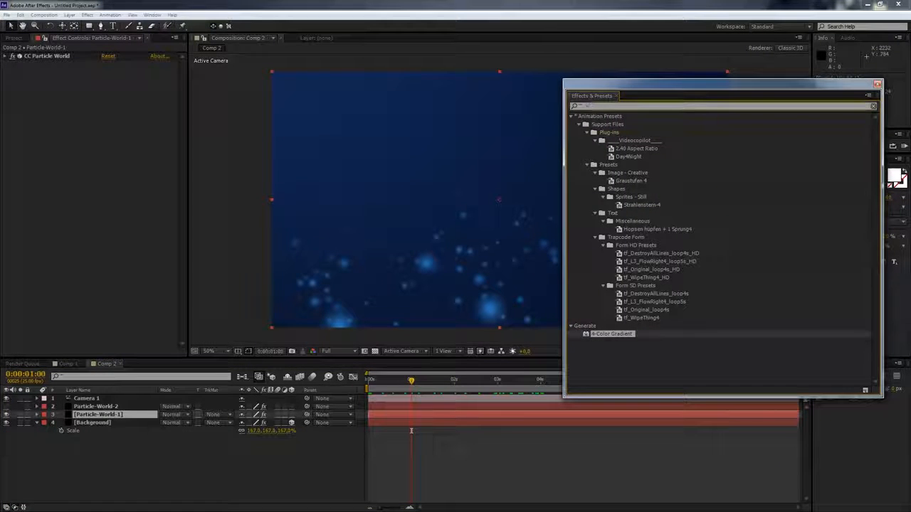
pyautogui.write('glo')
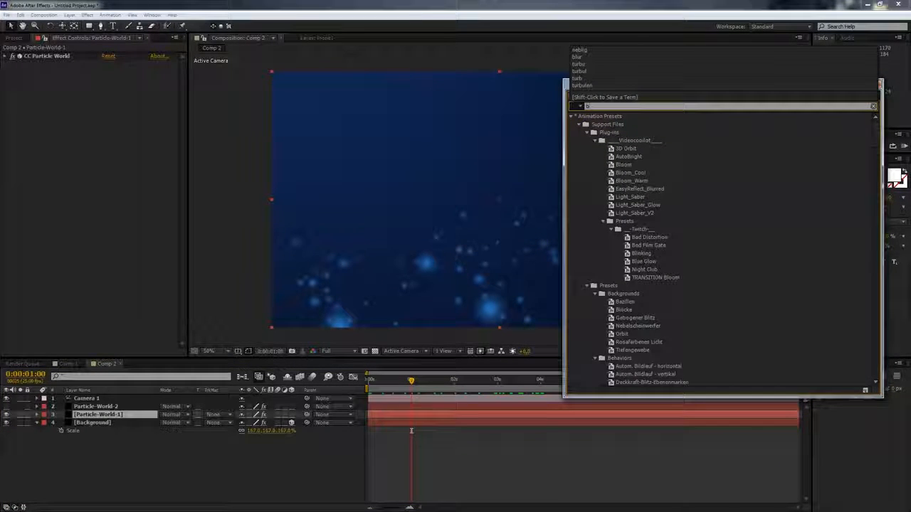
pyautogui.write('w')
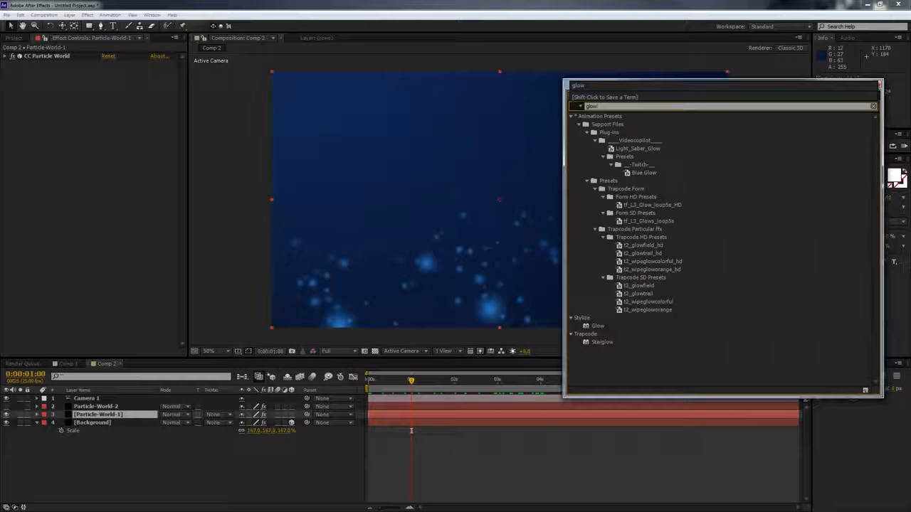
pyautogui.press('Return')
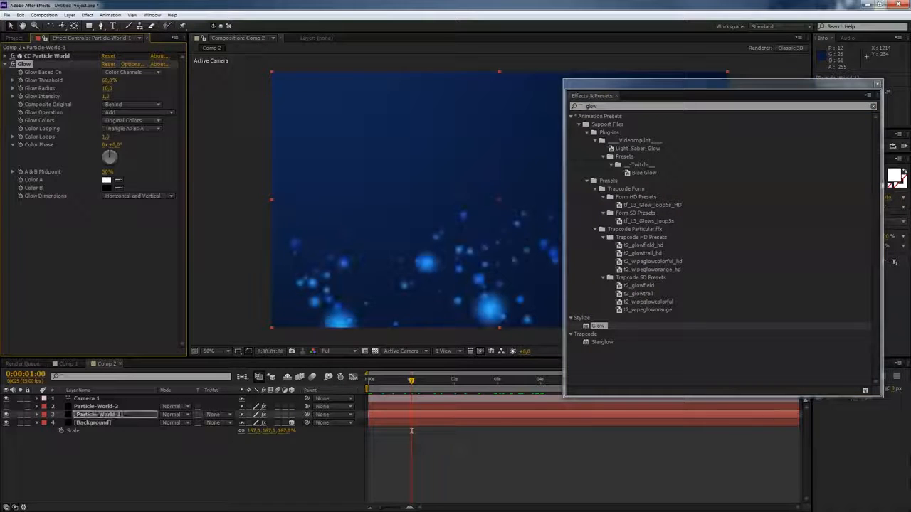
pyautogui.moveTo(680, 84); pyautogui.dragTo(723, 80)
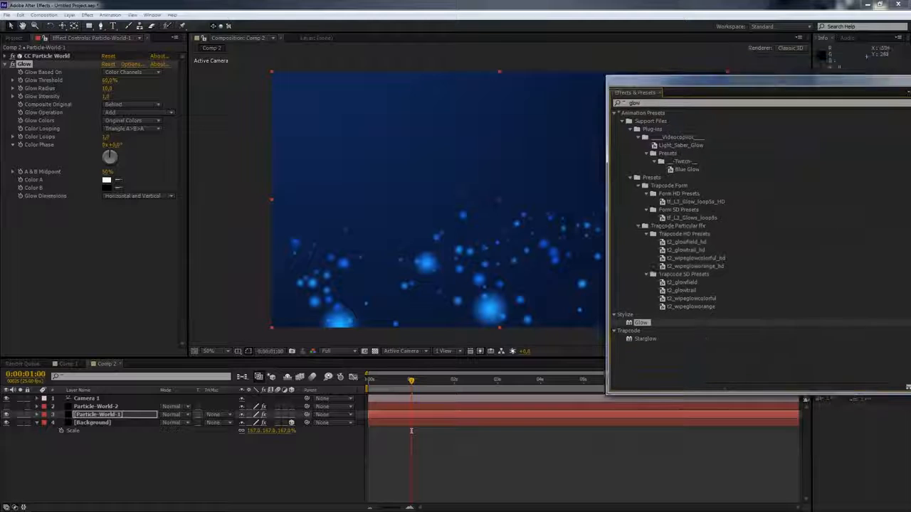
pyautogui.moveTo(106, 96); pyautogui.dragTo(107, 96)
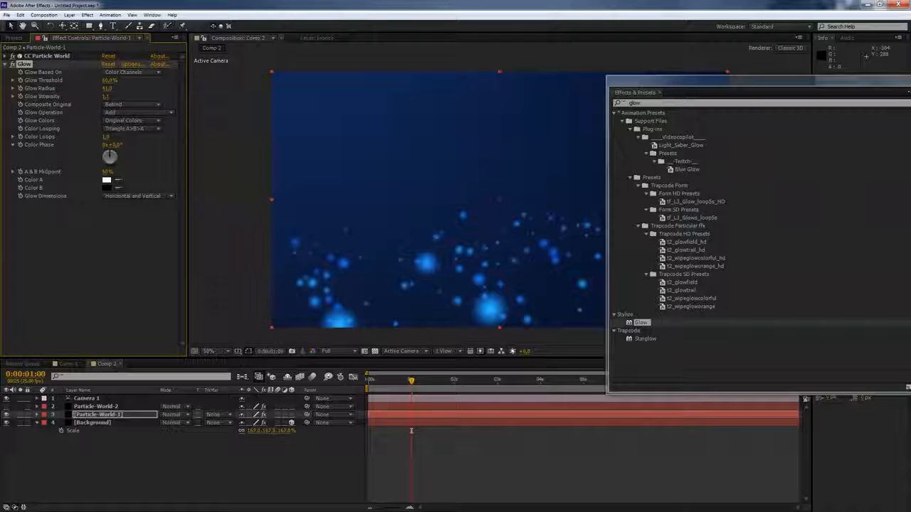
# - Search the effects for CC Light and apply CC Light Rays to Particle-World-1
pyautogui.moveTo(651, 81); pyautogui.dragTo(491, 95)
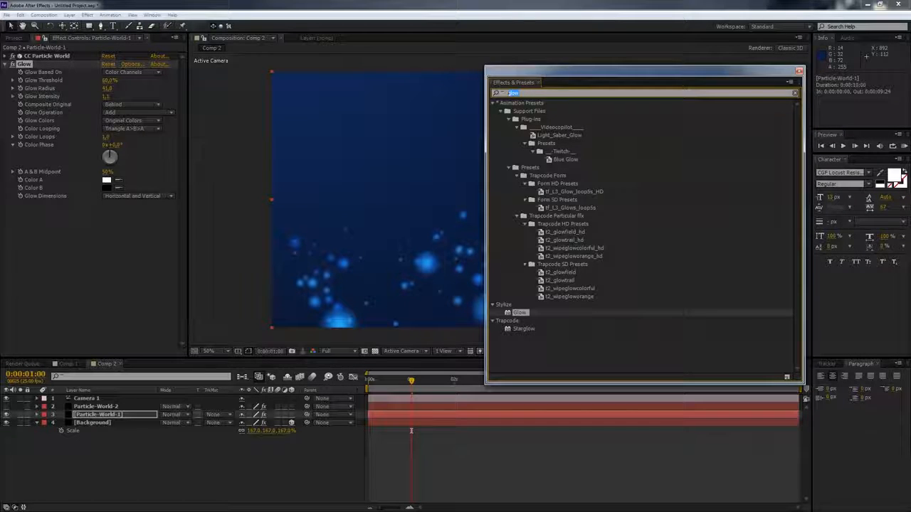
pyautogui.write('cc light')
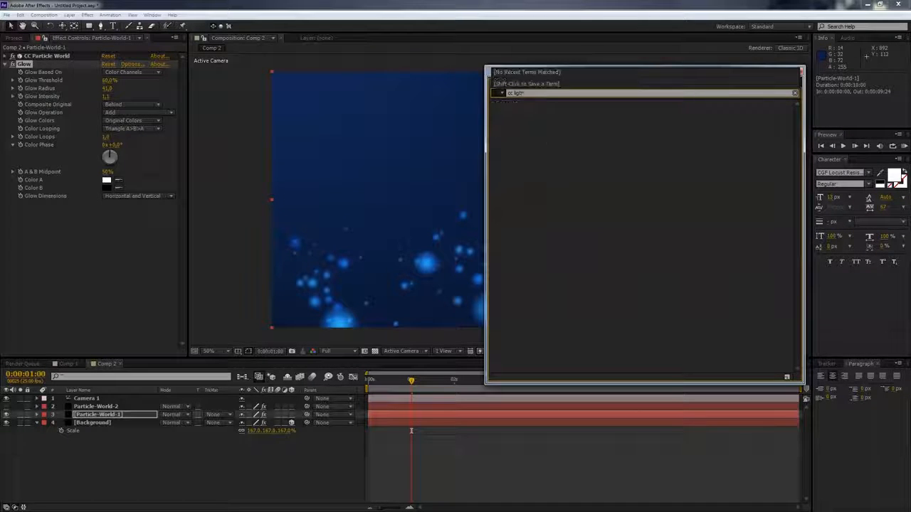
pyautogui.press('BackSpace')
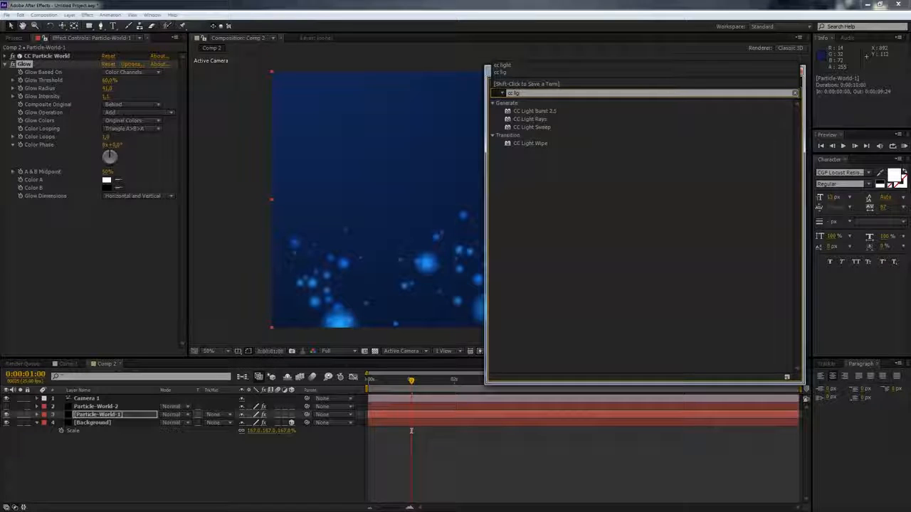
pyautogui.doubleClick(530, 119)
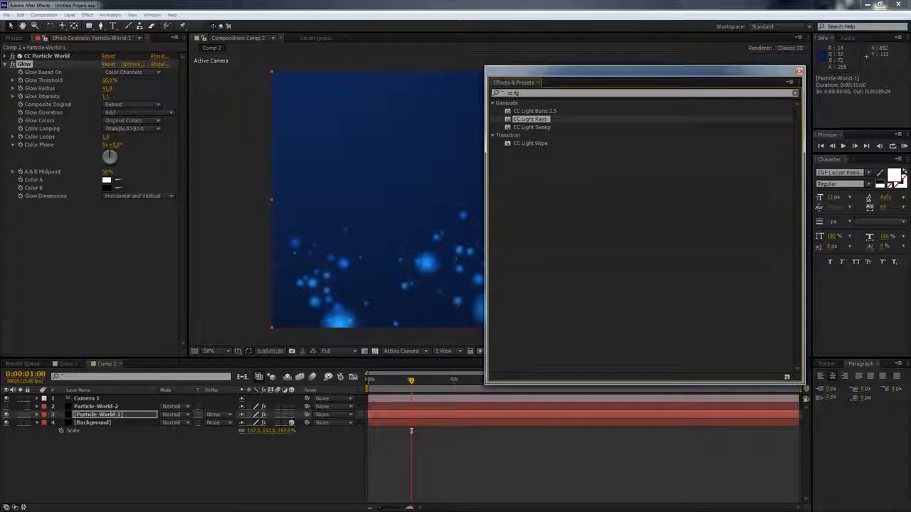
pyautogui.moveTo(640, 71); pyautogui.dragTo(910, 68)
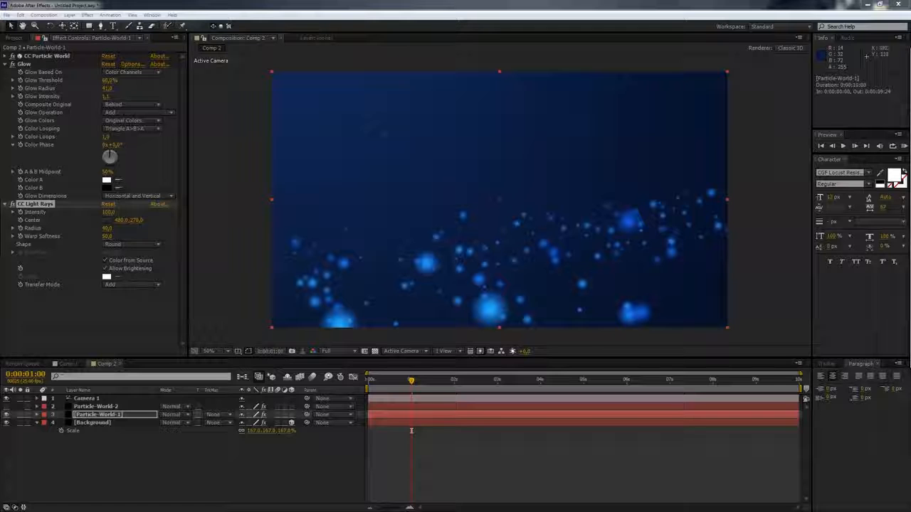
# - Place the CC Light Rays center on a bright particle, preview, and set the rays' intensity to 291
pyautogui.click(108, 220)
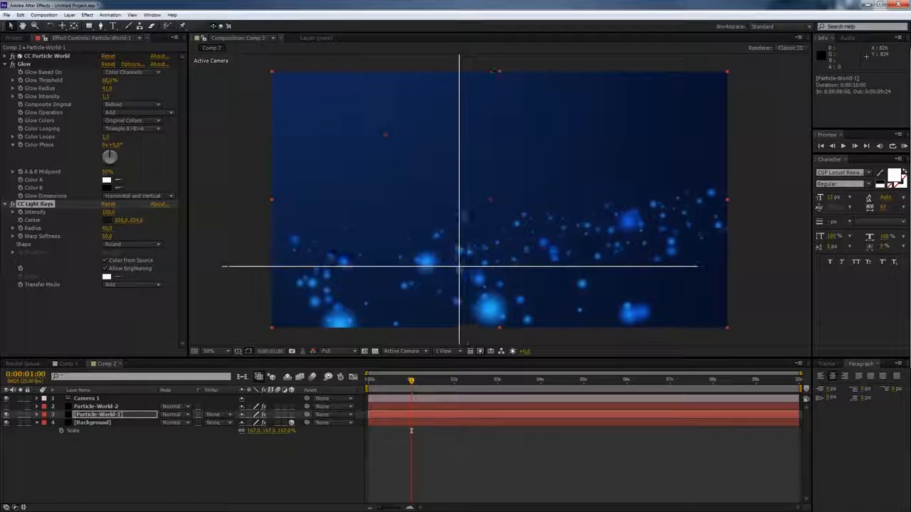
pyautogui.click(441, 273)
pyautogui.press('space')
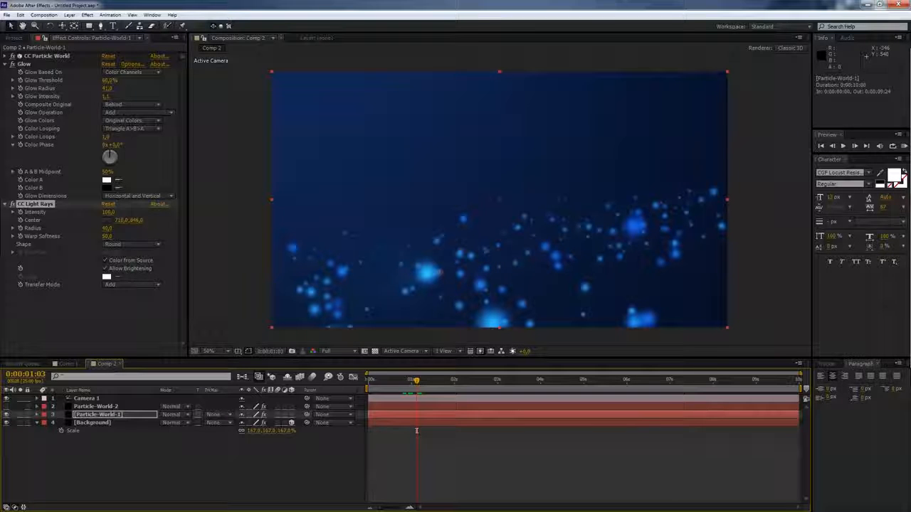
pyautogui.moveTo(108, 212); pyautogui.dragTo(164, 212)
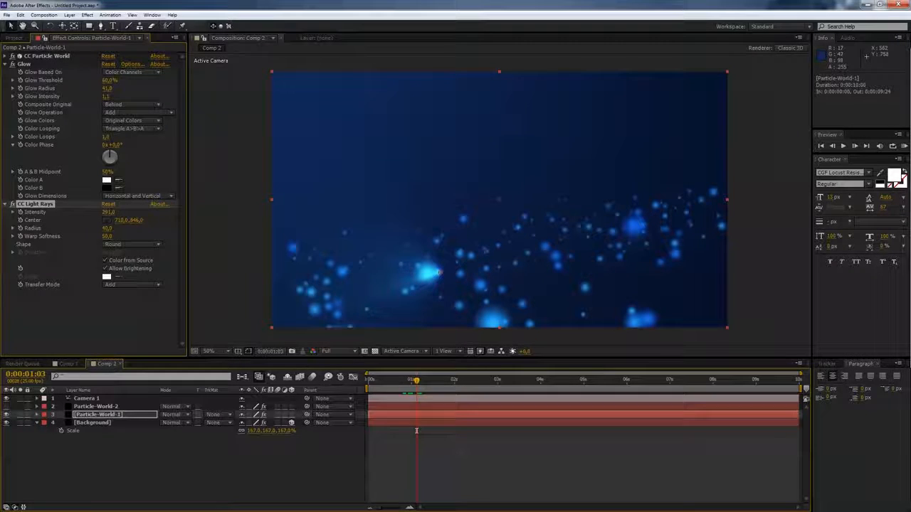
pyautogui.moveTo(437, 273); pyautogui.dragTo(437, 273)
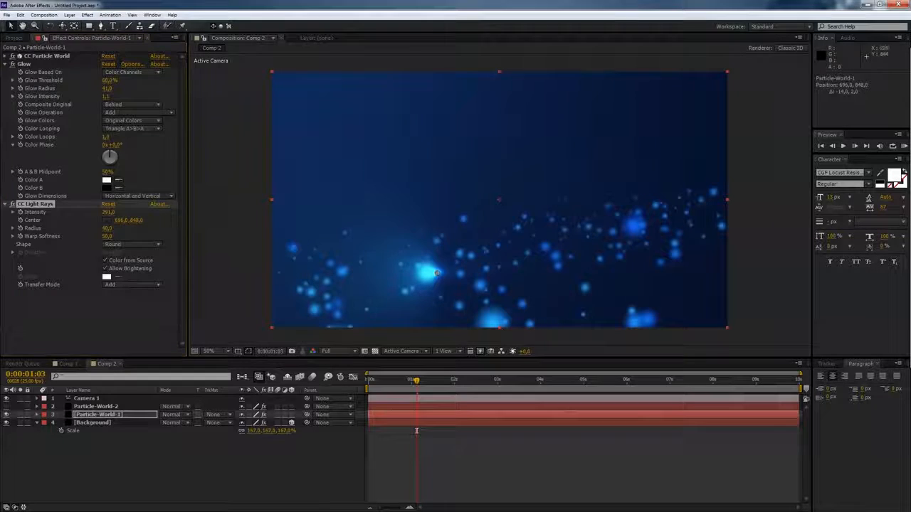
# - Set the light rays' intensity to 278, radius to 60 and warp softness to 40, nudging the center slightly
pyautogui.moveTo(107, 229); pyautogui.dragTo(218, 229)
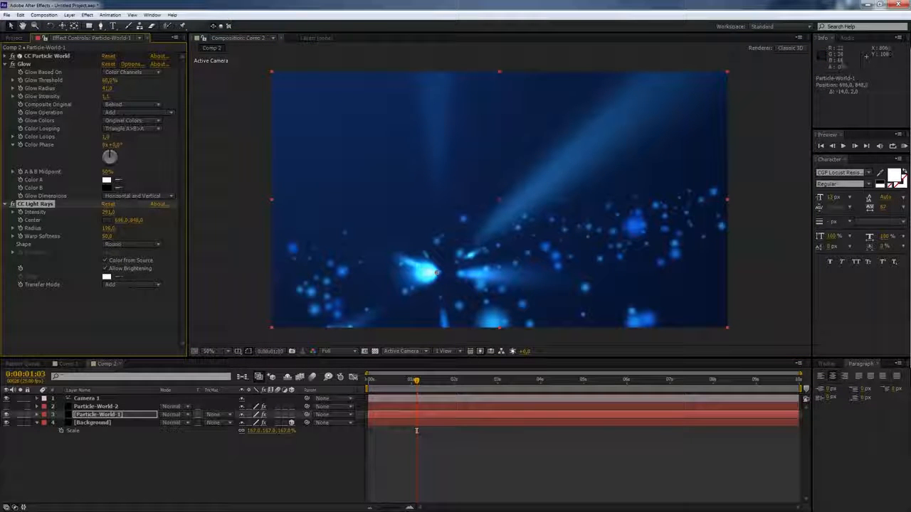
pyautogui.moveTo(197, 212)
pyautogui.mouseDown()
pyautogui.moveTo(168, 212)
pyautogui.moveTo(197, 212)
pyautogui.mouseUp()
pyautogui.moveTo(108, 228); pyautogui.dragTo(46, 228)
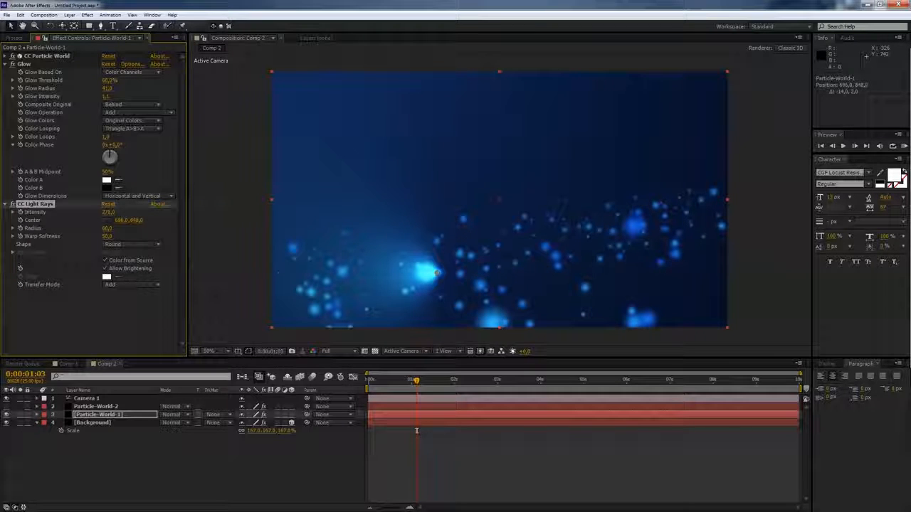
pyautogui.moveTo(434, 274)
pyautogui.mouseDown()
pyautogui.moveTo(434, 286)
pyautogui.moveTo(435, 276)
pyautogui.mouseUp()
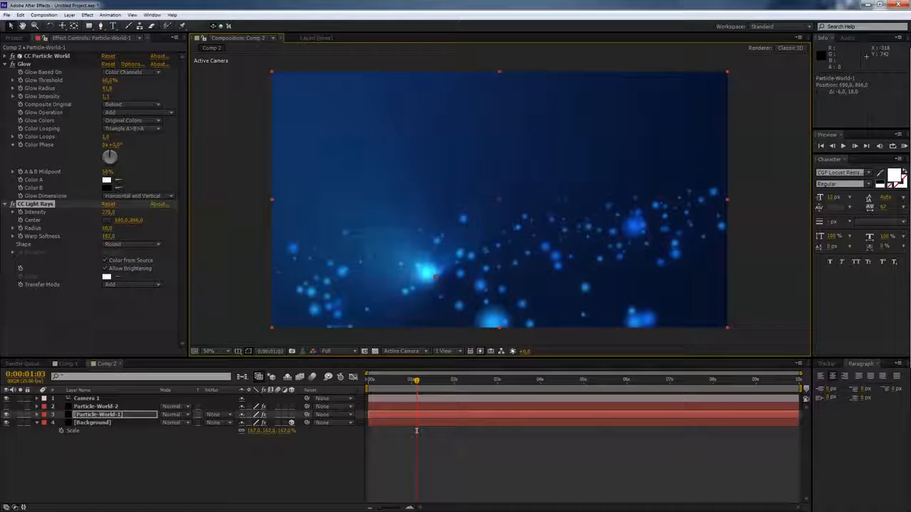
pyautogui.click(107, 236)
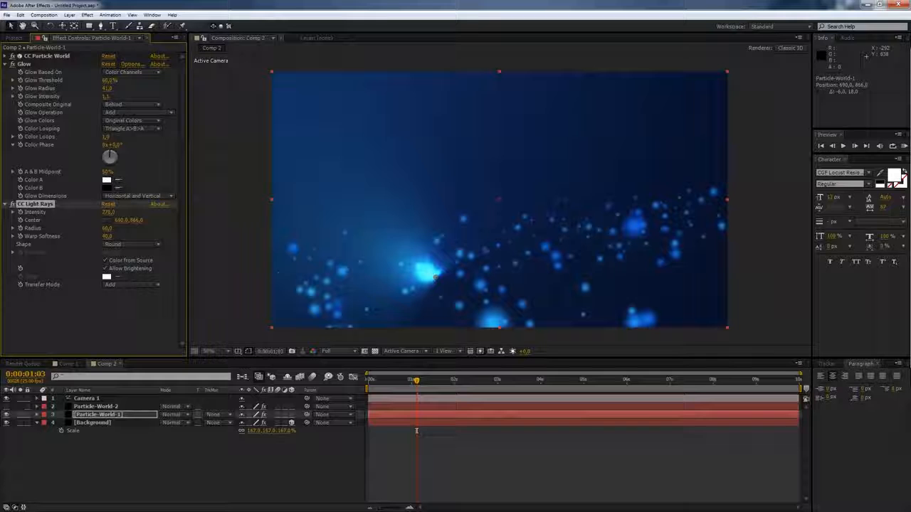
# - Preview the animation from the start of the timeline
pyautogui.press('KP_0')
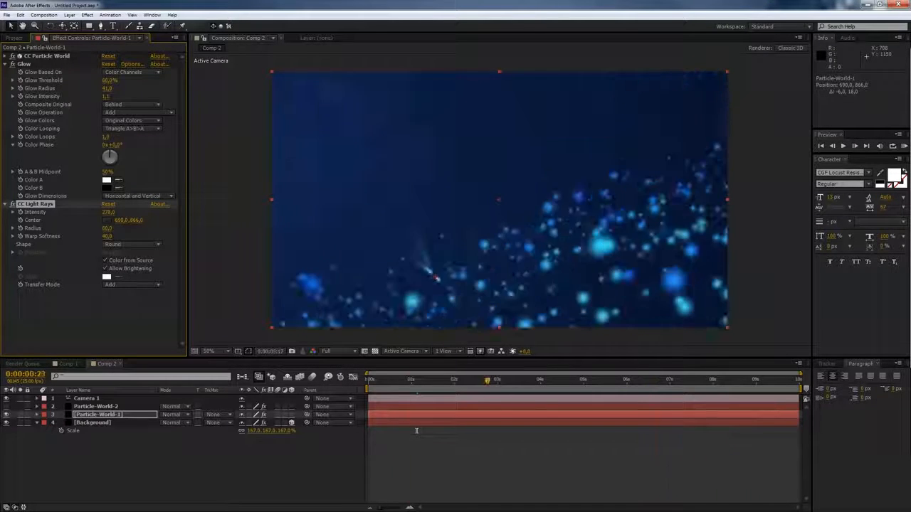
pyautogui.moveTo(379, 380); pyautogui.dragTo(370, 380)
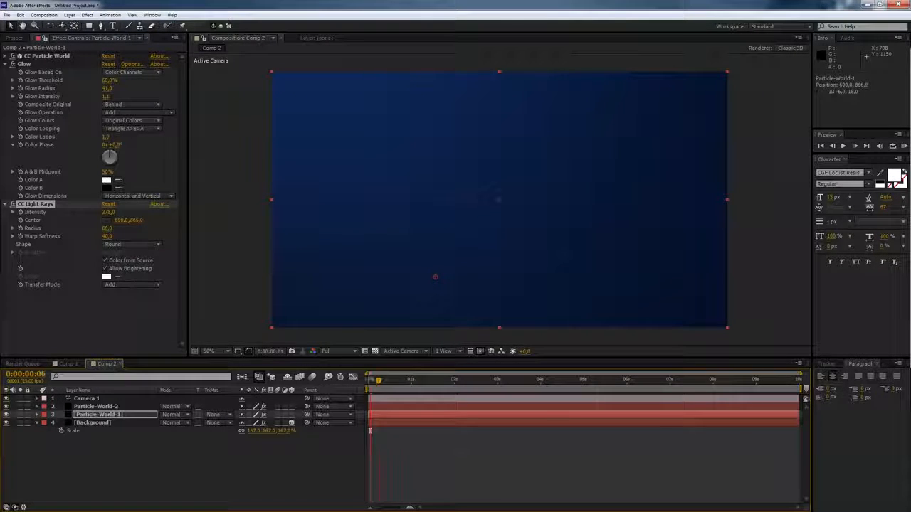
pyautogui.press('space')
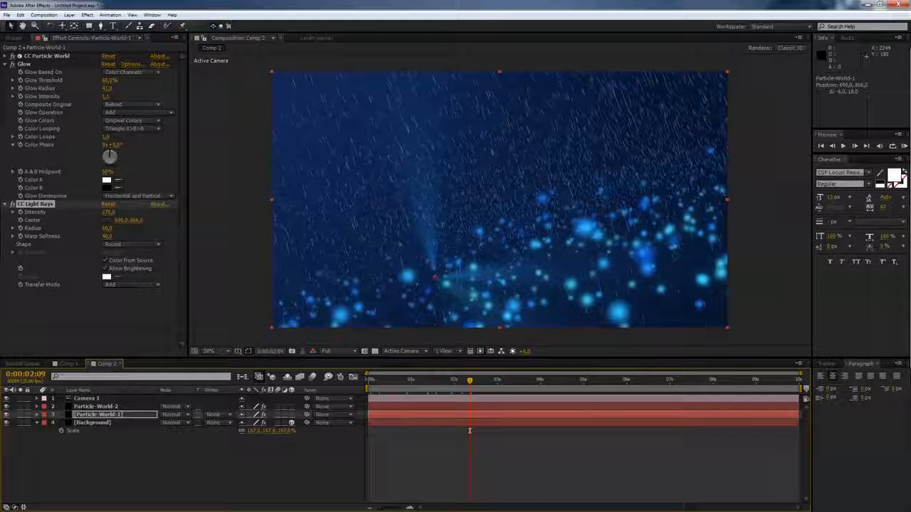
# - Add a second Glow effect to Particle-World-1 and delete it again
pyautogui.hotkey('ctrl', '5')
pyautogui.write('b')
pyautogui.press('BackSpace')
pyautogui.write('glow')
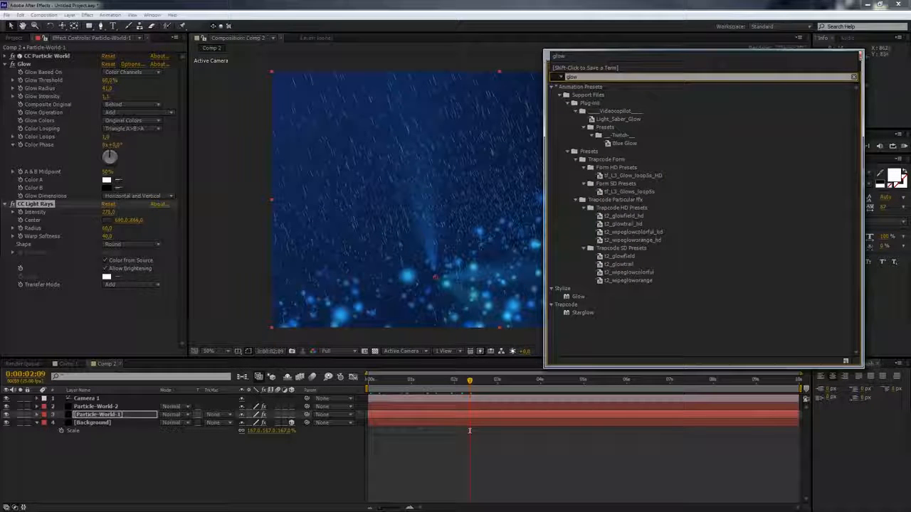
pyautogui.doubleClick(578, 296)
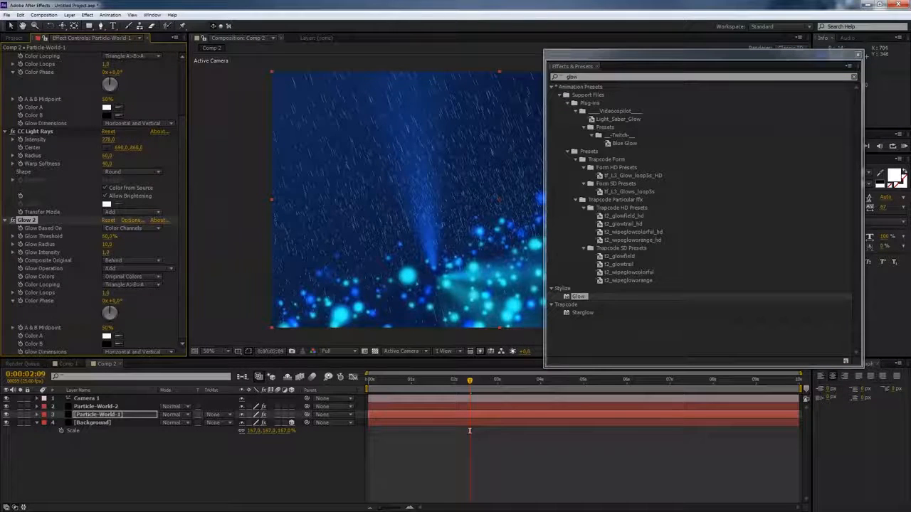
pyautogui.press('Delete')
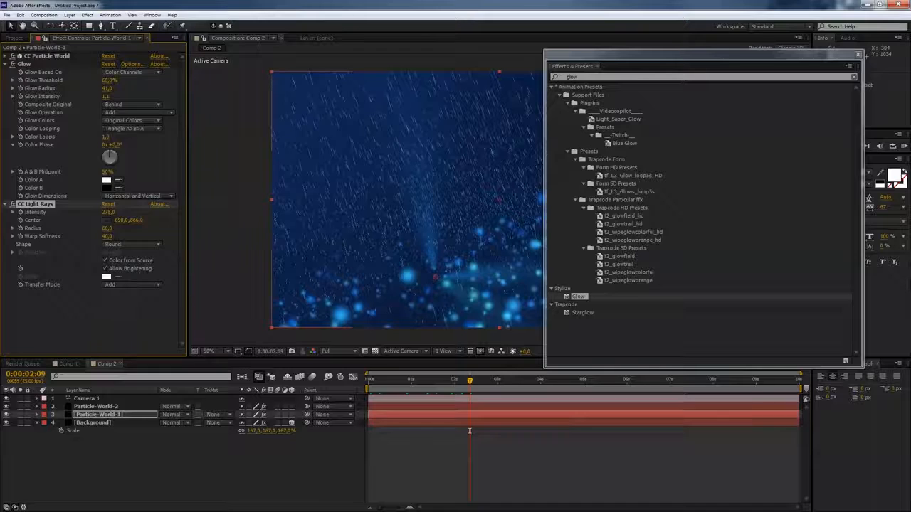
# - Select Particle-World-2 and apply the Glow effect to it
pyautogui.hotkey('ctrl', 'Up')
pyautogui.doubleClick(579, 297)
pyautogui.hotkey('ctrl', '5')
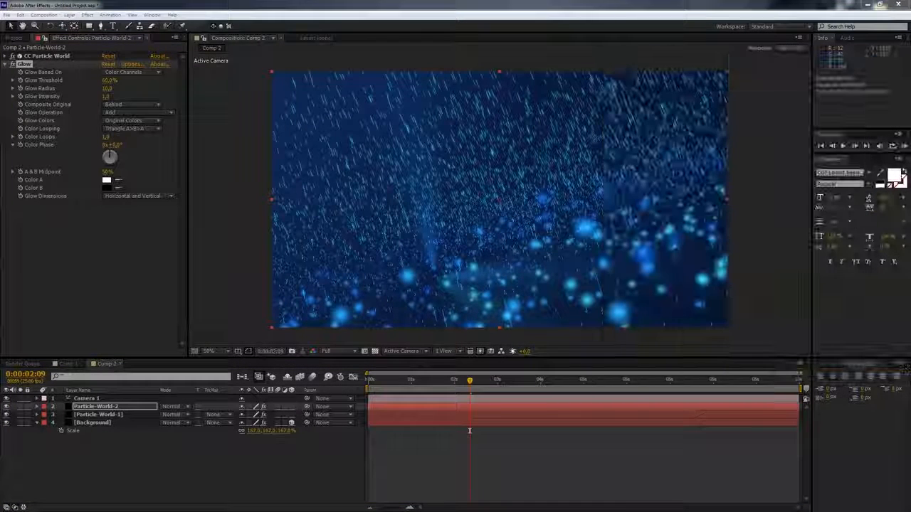
# - Return to the start and preview the animation with both particle layers
pyautogui.moveTo(469, 431); pyautogui.dragTo(383, 430)
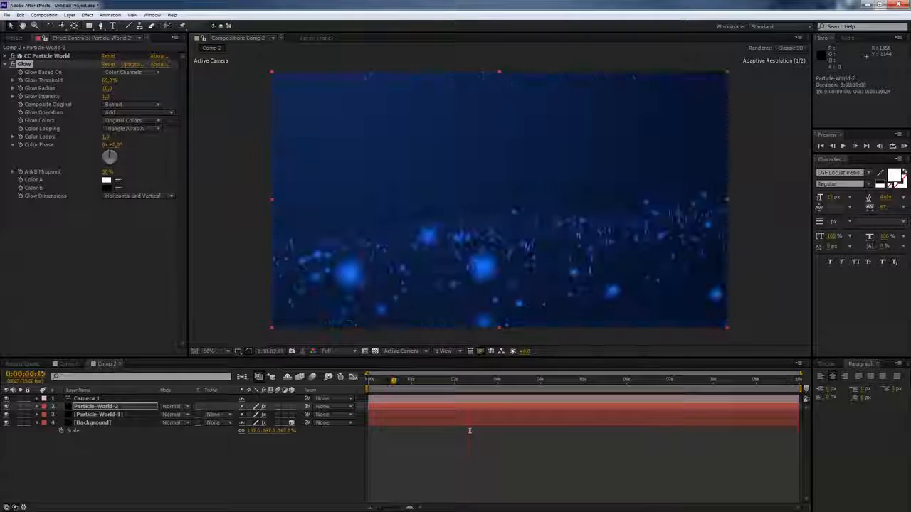
pyautogui.press('space')
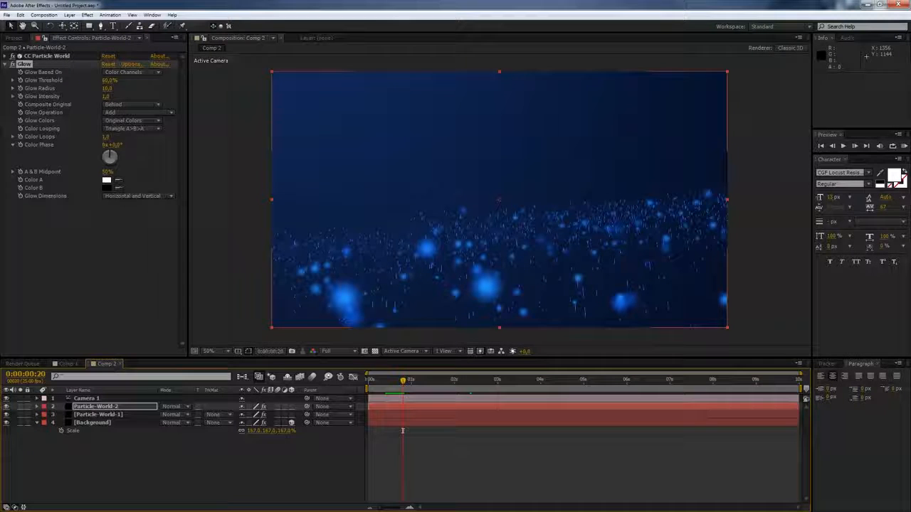
pyautogui.click(277, 406)
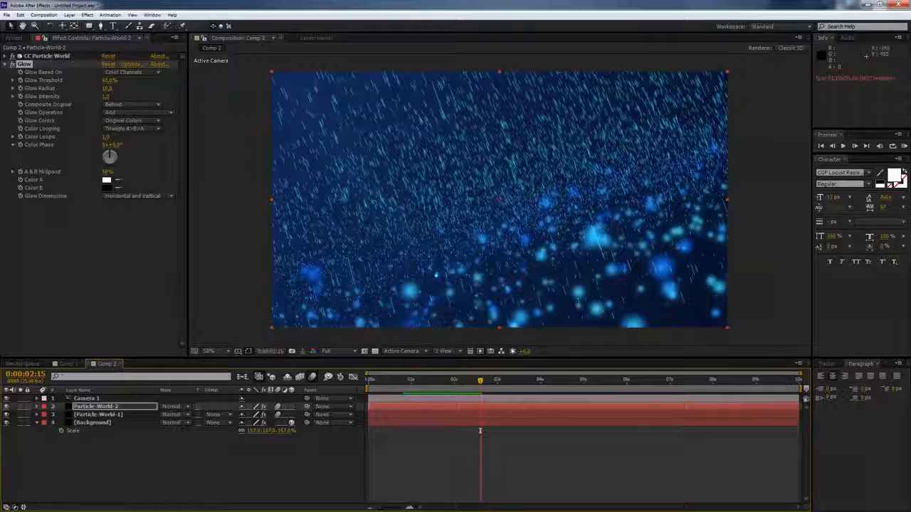
# - Expand Particle-World-2's CC Particle World settings and set its longevity to 2.97 seconds
pyautogui.click(5, 56)
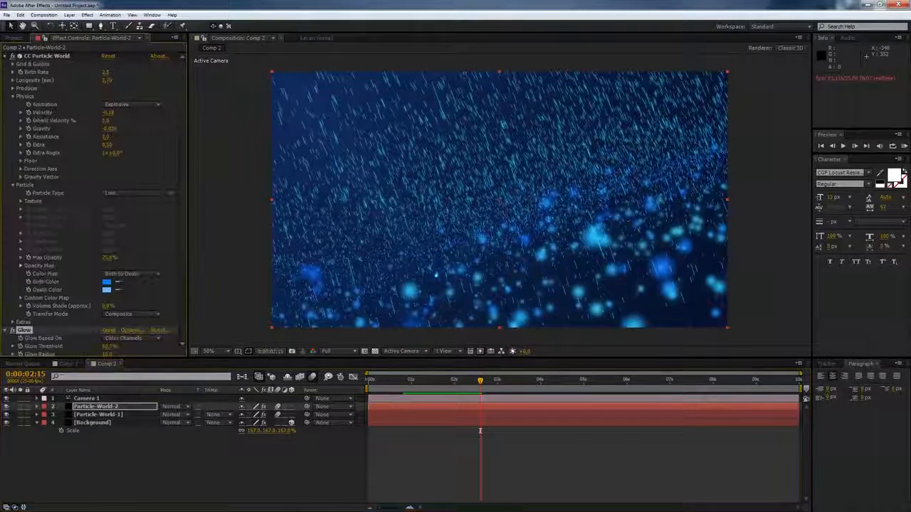
pyautogui.click(107, 80)
pyautogui.write('2')
pyautogui.press('Tab')
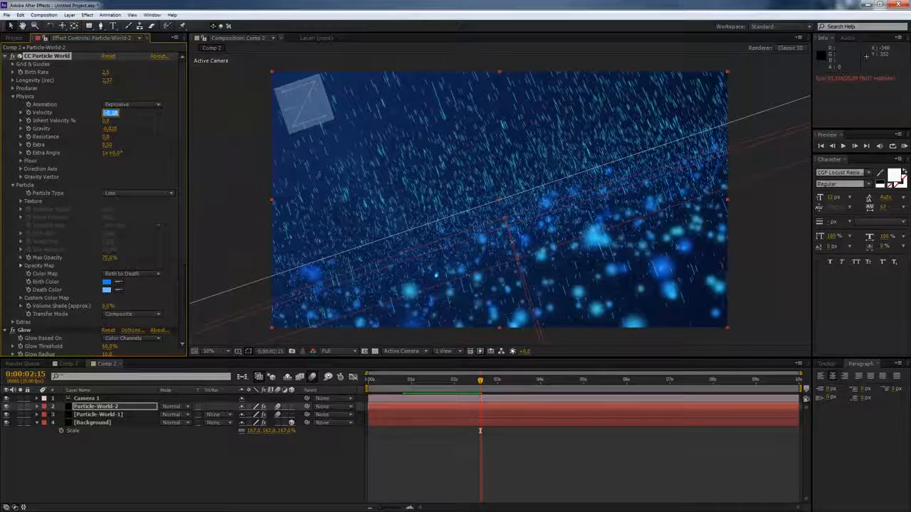
# - Set Particle-World-2's birth color to a medium blue around 2C8BD6
pyautogui.click(106, 281)
pyautogui.moveTo(218, 151)
pyautogui.mouseDown()
pyautogui.moveTo(217, 170)
pyautogui.moveTo(204, 160)
pyautogui.mouseUp()
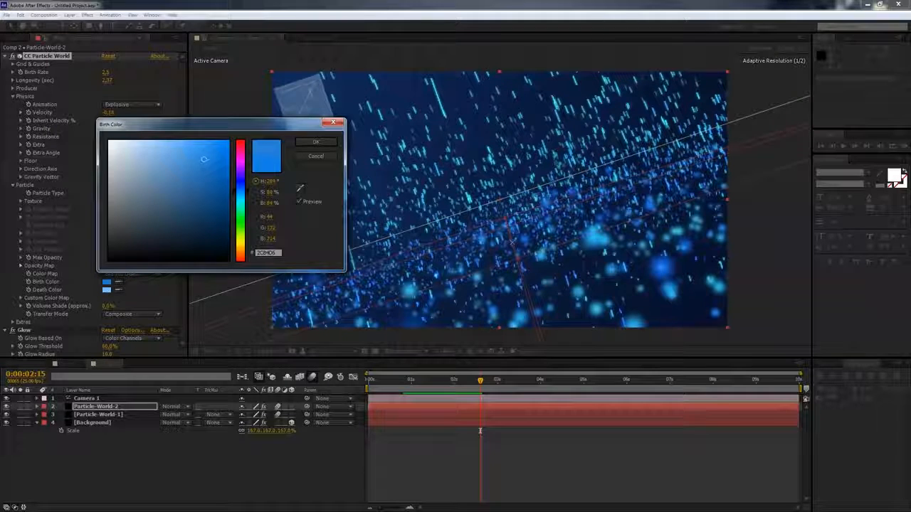
pyautogui.moveTo(241, 191); pyautogui.dragTo(240, 186)
pyautogui.press('Return')
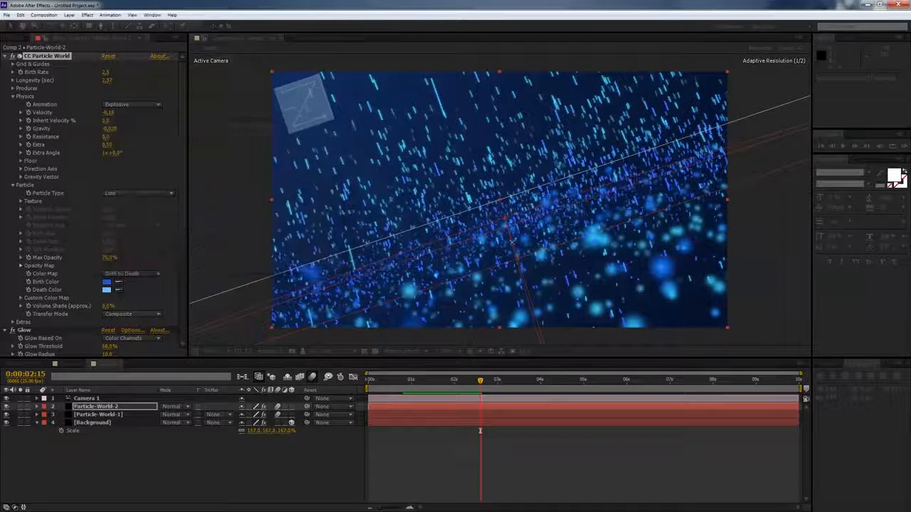
# - Set Particle-World-2's death color to the light blue 64A3D9
pyautogui.click(107, 289)
pyautogui.moveTo(174, 145); pyautogui.dragTo(175, 150)
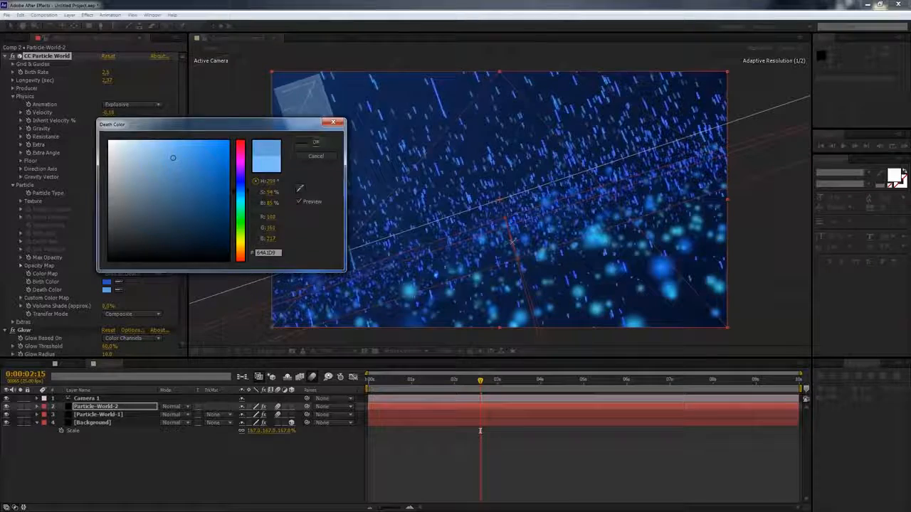
pyautogui.press('Return')
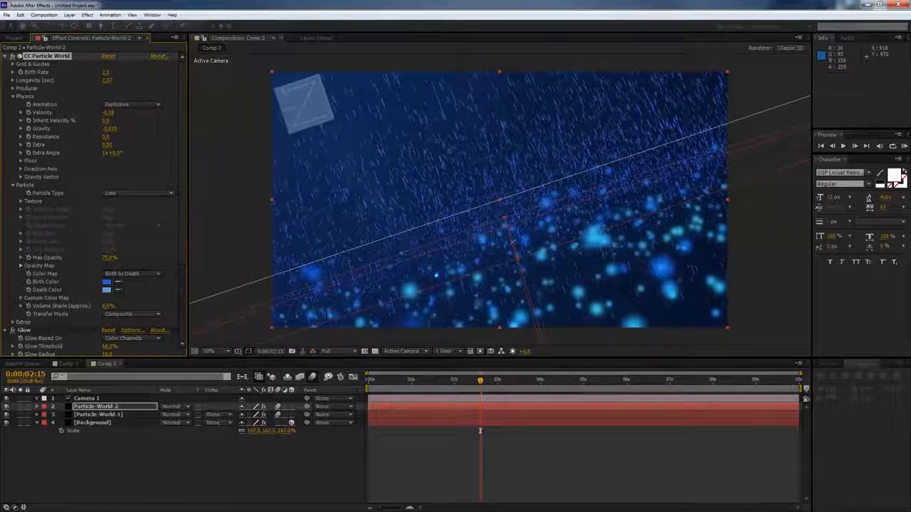
# - Set Particle-World-2's birth color to a bright blue around 2058E1
pyautogui.moveTo(480, 430); pyautogui.dragTo(483, 431)
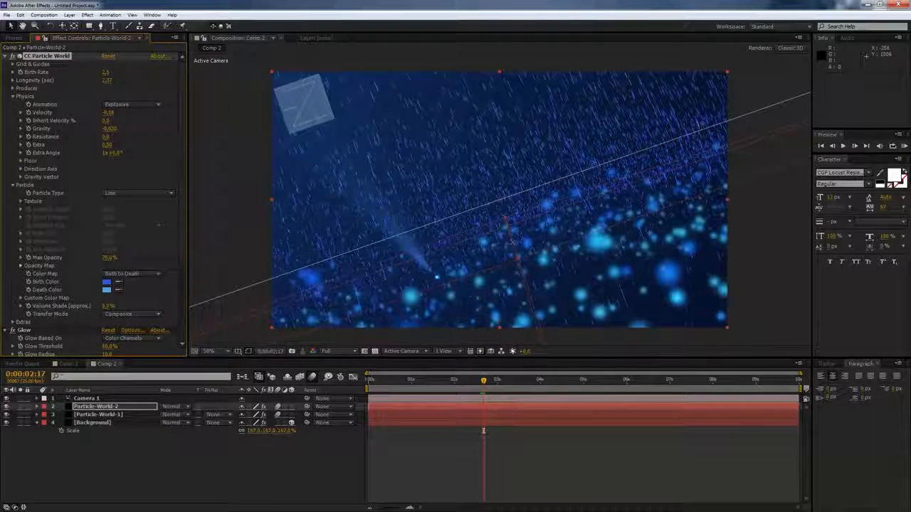
pyautogui.click(107, 282)
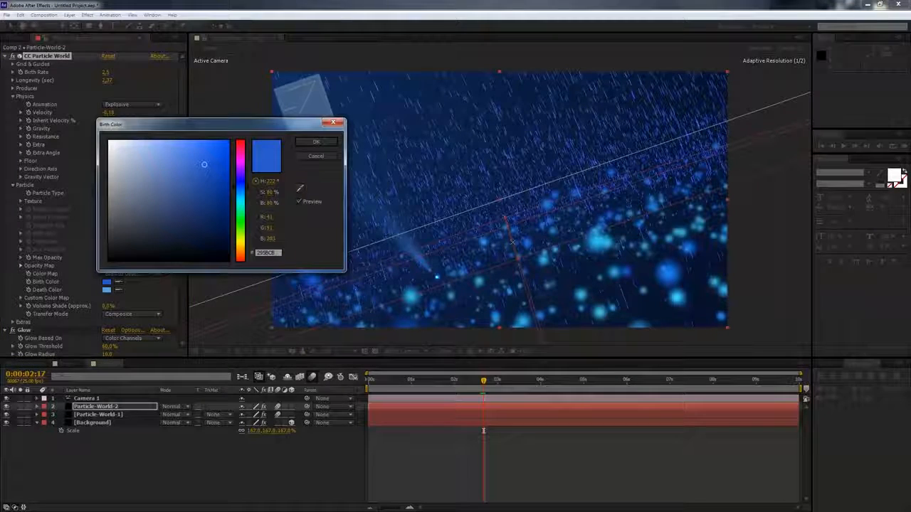
pyautogui.click(212, 154)
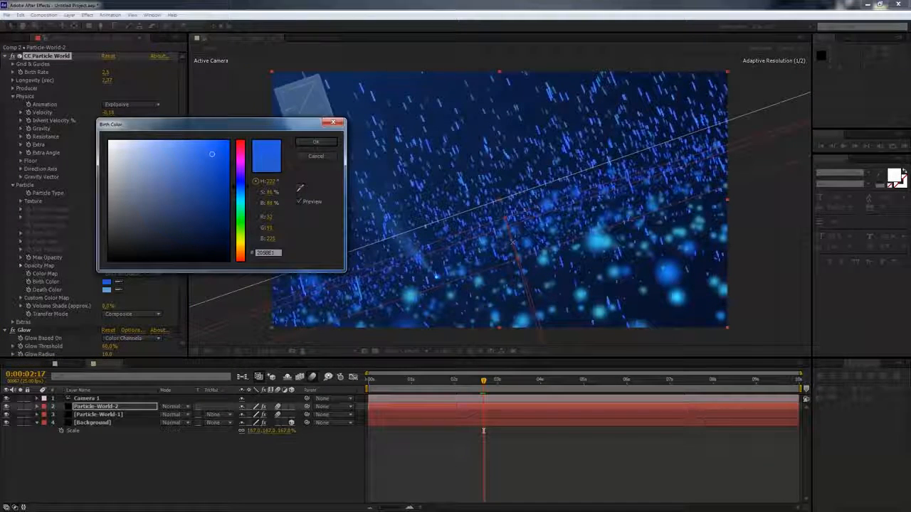
pyautogui.click(316, 143)
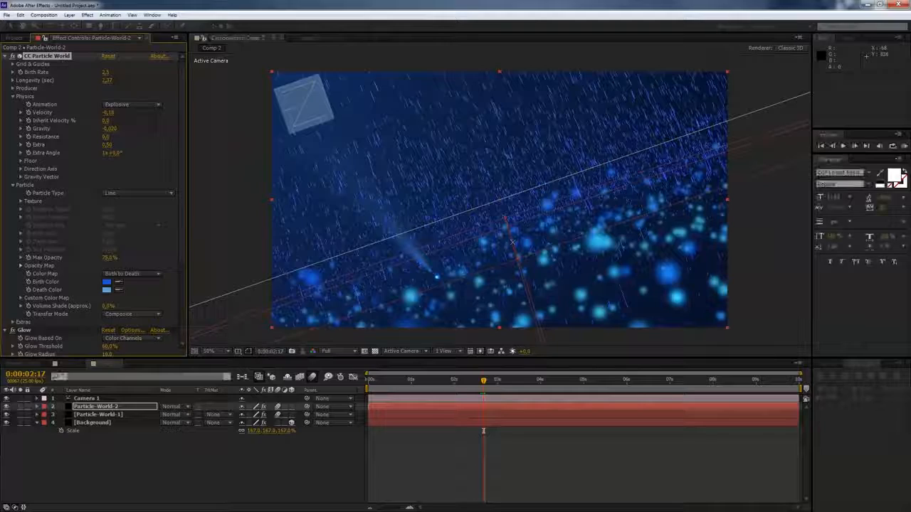
# - Move the Background layer's 4-Color Gradient Point 1 up and left to about 256, -258
pyautogui.press('space')
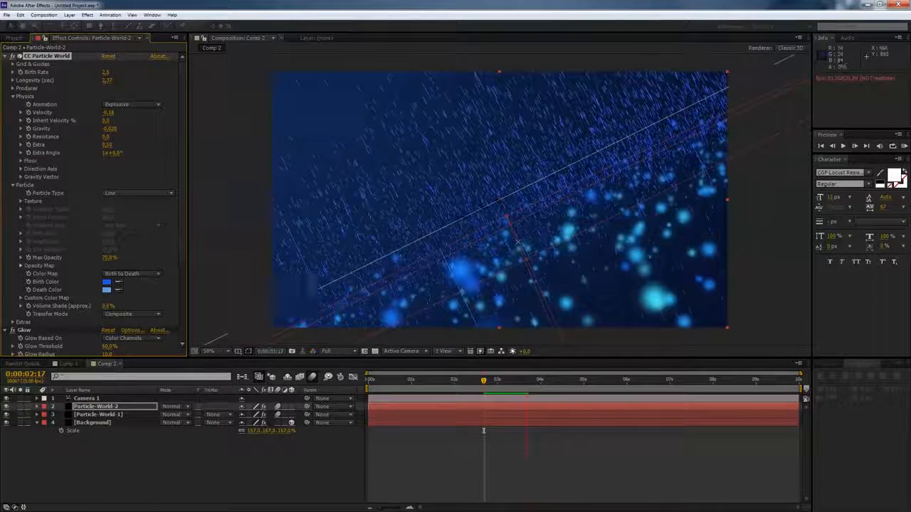
pyautogui.press(',')
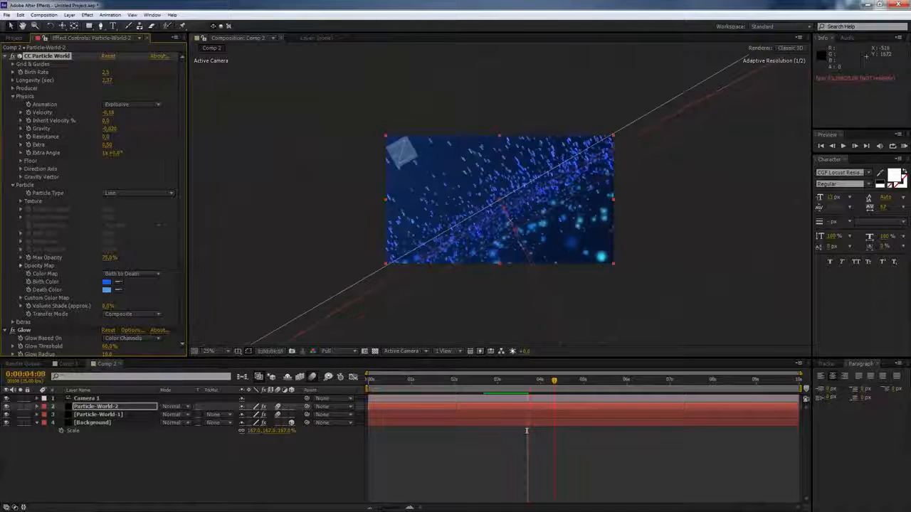
pyautogui.hotkey('ctrl', 'Down')
pyautogui.hotkey('ctrl', 'Down')
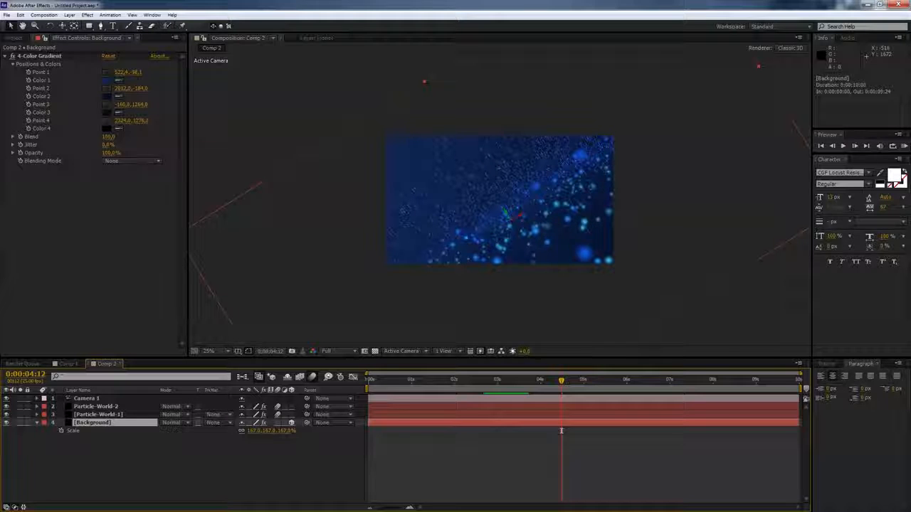
pyautogui.click(106, 72)
pyautogui.click(337, 151)
pyautogui.moveTo(337, 151); pyautogui.dragTo(247, 145)
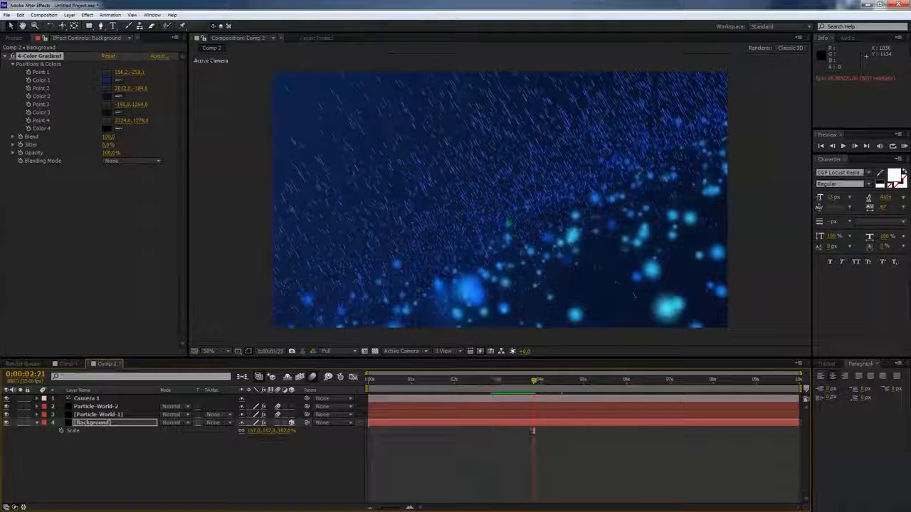
# - Set Particle-World-2's birth color to a softer blue around 476EC7
pyautogui.hotkey('ctrl', 'Up')
pyautogui.hotkey('ctrl', 'Up')
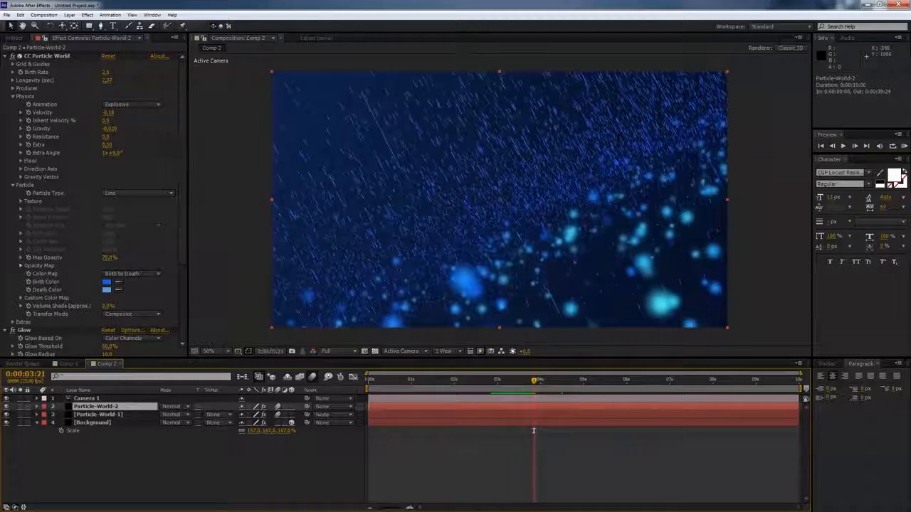
pyautogui.click(107, 282)
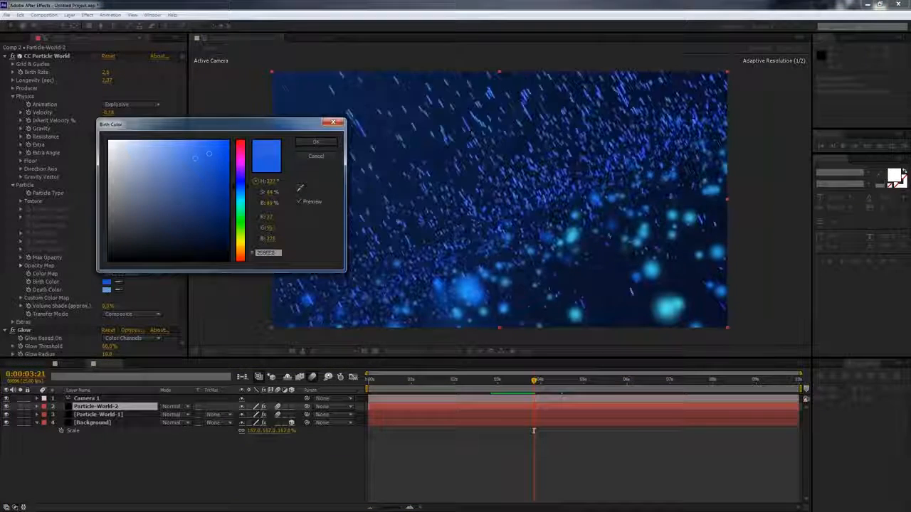
pyautogui.moveTo(195, 160); pyautogui.dragTo(195, 160)
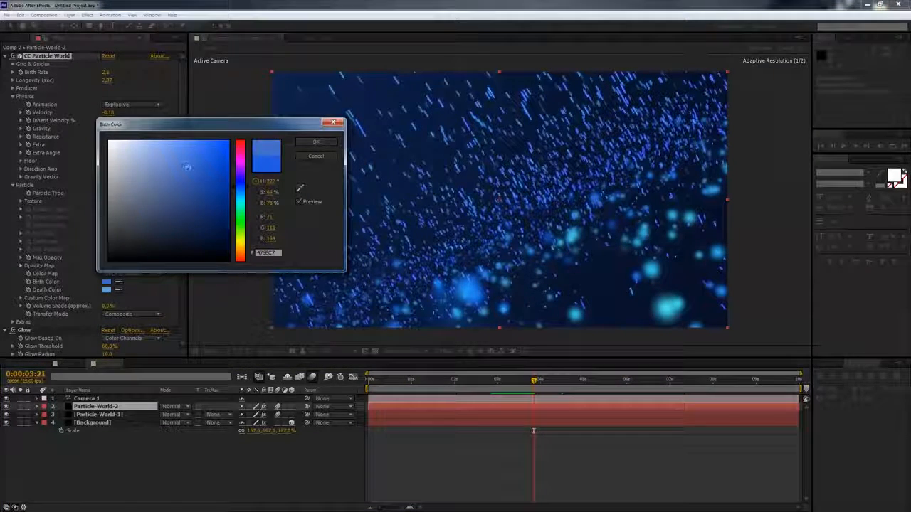
pyautogui.press('Return')
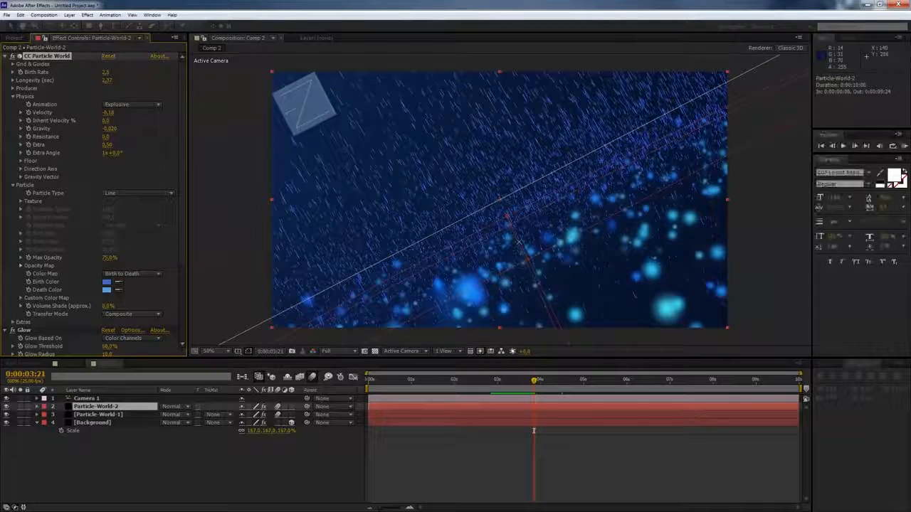
# - Preview the animation, then add a text layer reading TUTORIALPILOT
pyautogui.press('space')
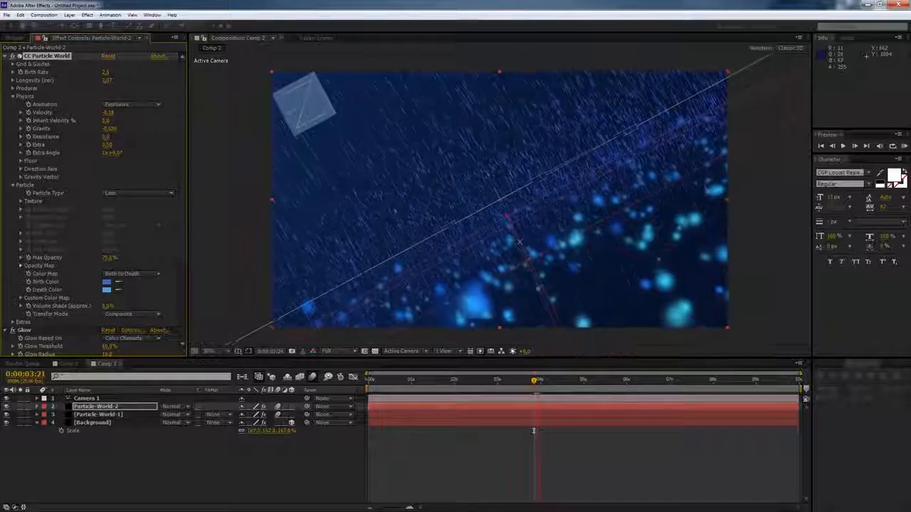
pyautogui.moveTo(539, 379); pyautogui.dragTo(448, 380)
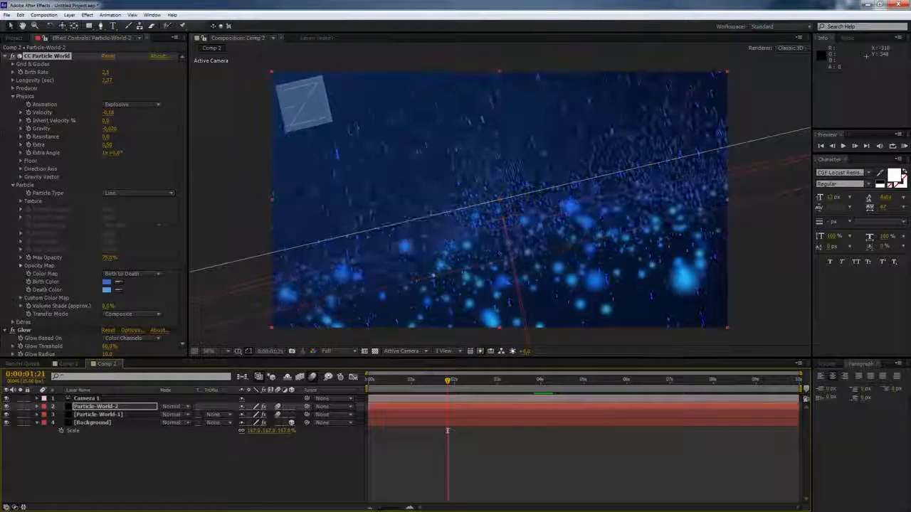
pyautogui.hotkey('ctrl', 'alt', 'shift', 't')
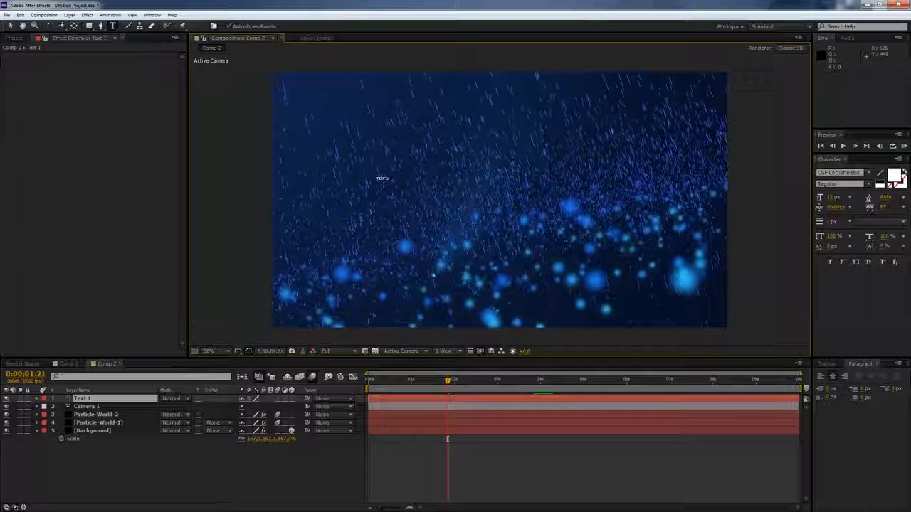
pyautogui.write('TUTORIALSPILOT')
# - Enlarge the TUTORIALPILOT text and move it up toward the upper left of the frame
pyautogui.click(11, 26)
pyautogui.moveTo(402, 176); pyautogui.dragTo(479, 145)
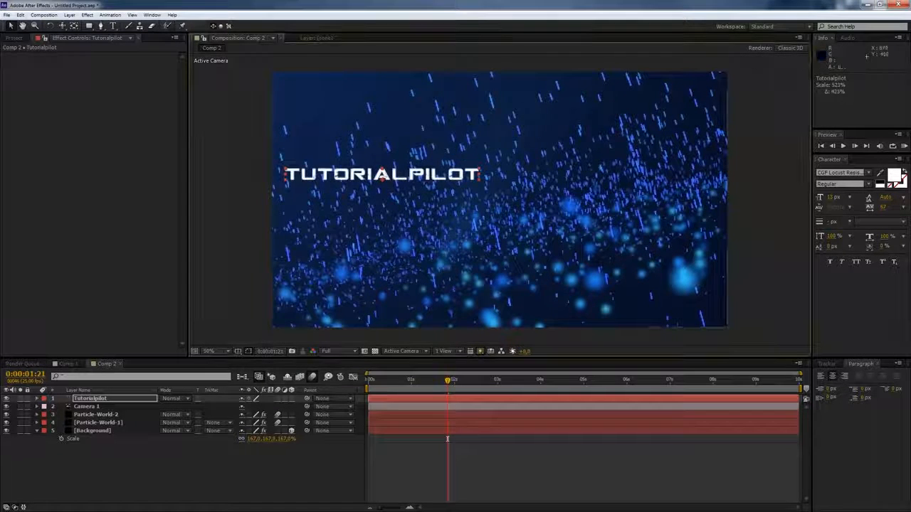
pyautogui.moveTo(396, 175); pyautogui.dragTo(413, 135)
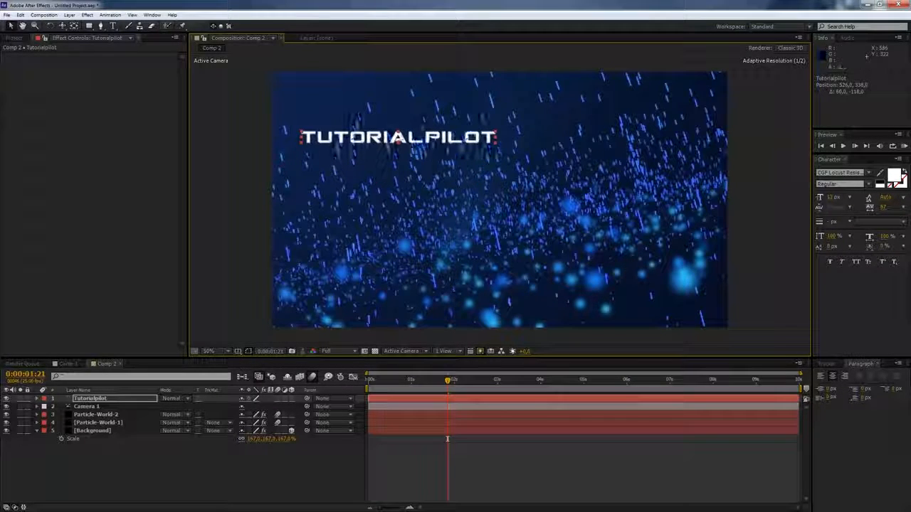
pyautogui.moveTo(107, 398); pyautogui.dragTo(92, 406)
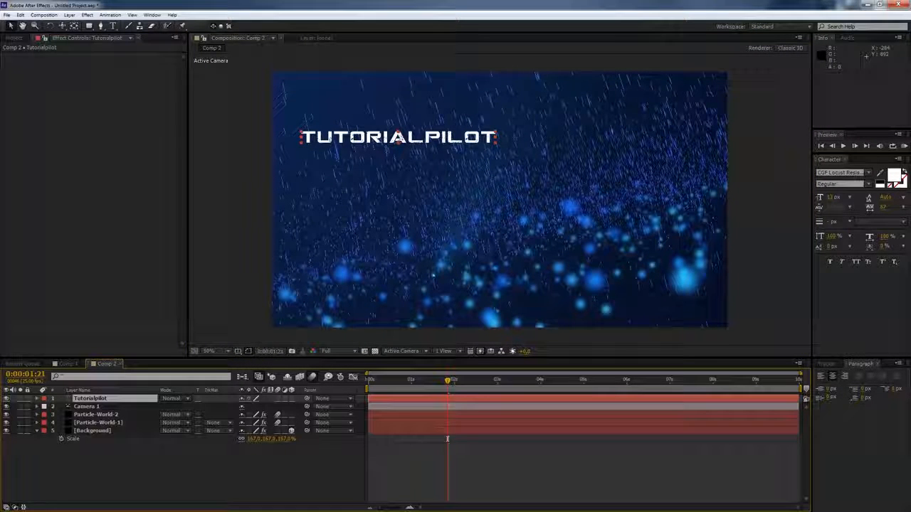
# - Duplicate the title text layer and nudge the copy down below the original
pyautogui.hotkey('ctrl', 'd')
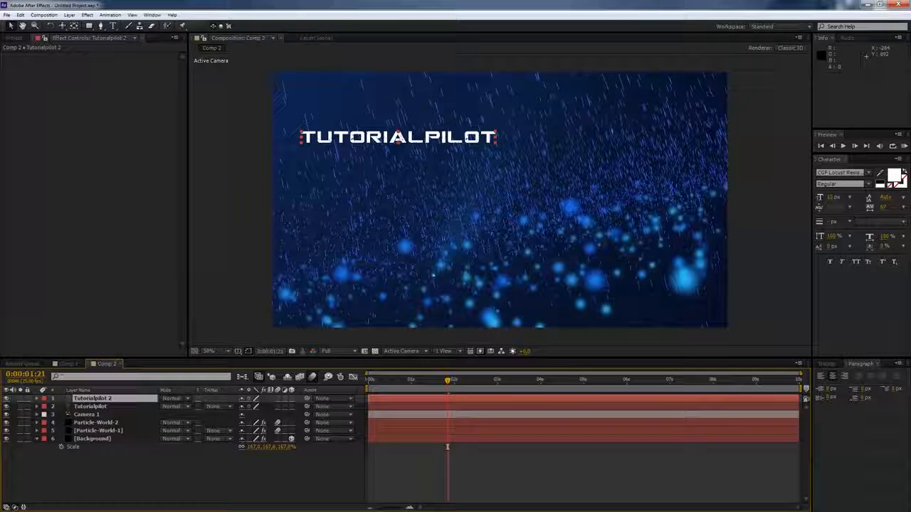
pyautogui.hotkey('shift', 'Down')
pyautogui.hotkey('shift', 'Down')
pyautogui.hotkey('shift', 'Down')
pyautogui.hotkey('shift', 'Down')
# - Replace the copy's text with YOUR ONLINE AFTEREFFECTS TRAINING
pyautogui.hotkey('ctrl', 't')
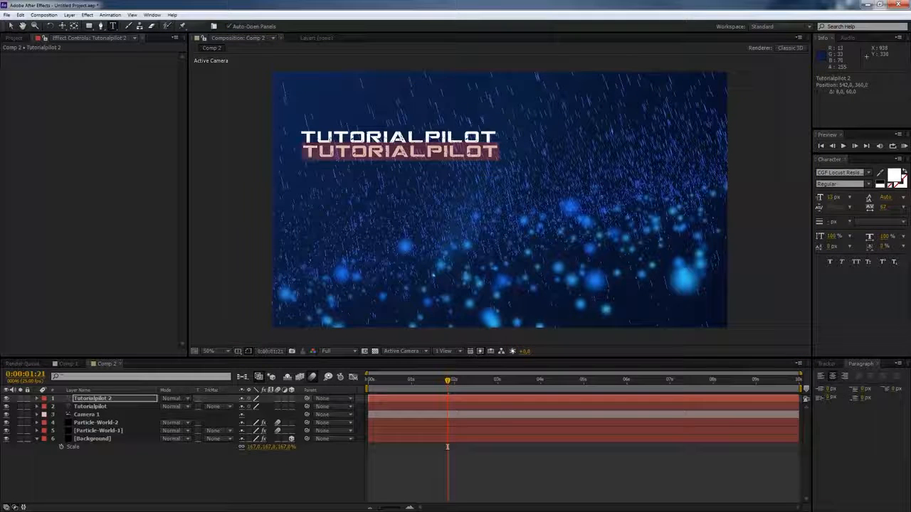
pyautogui.write('YOUT')
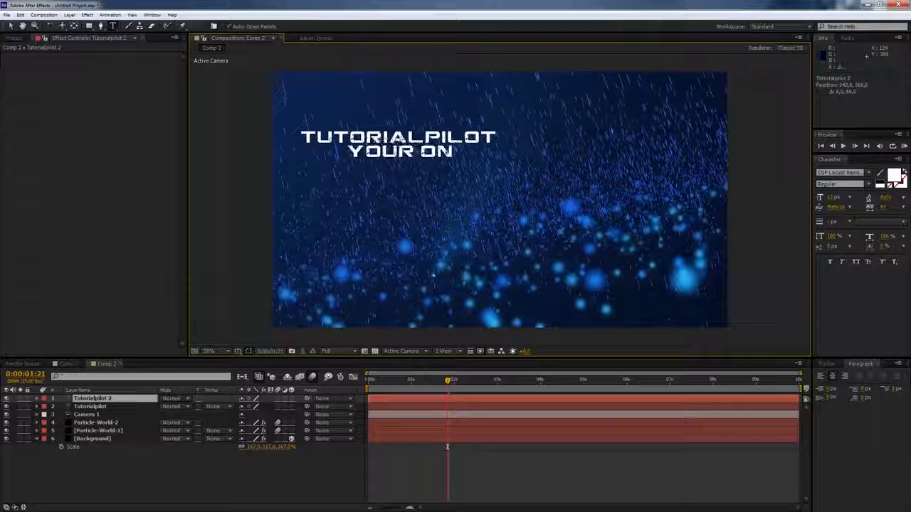
pyautogui.write(' ONLINE A')
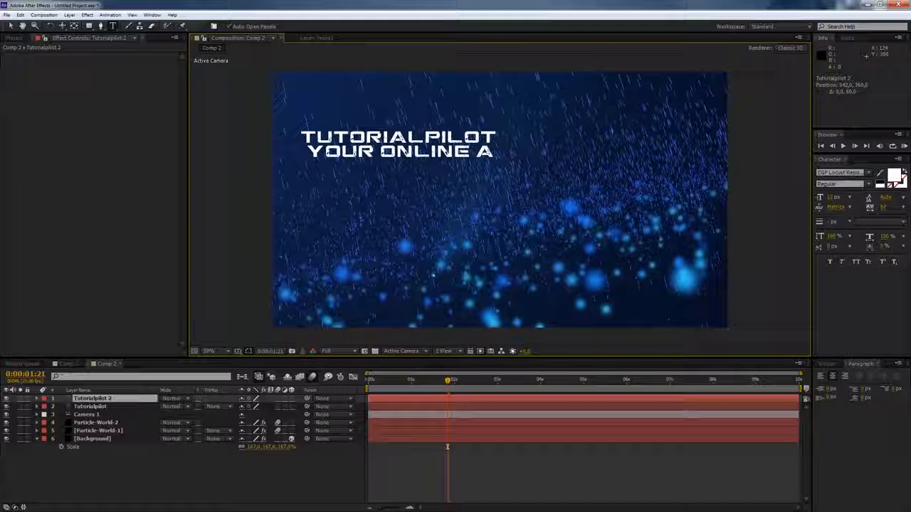
pyautogui.write('FTEREFFEC')
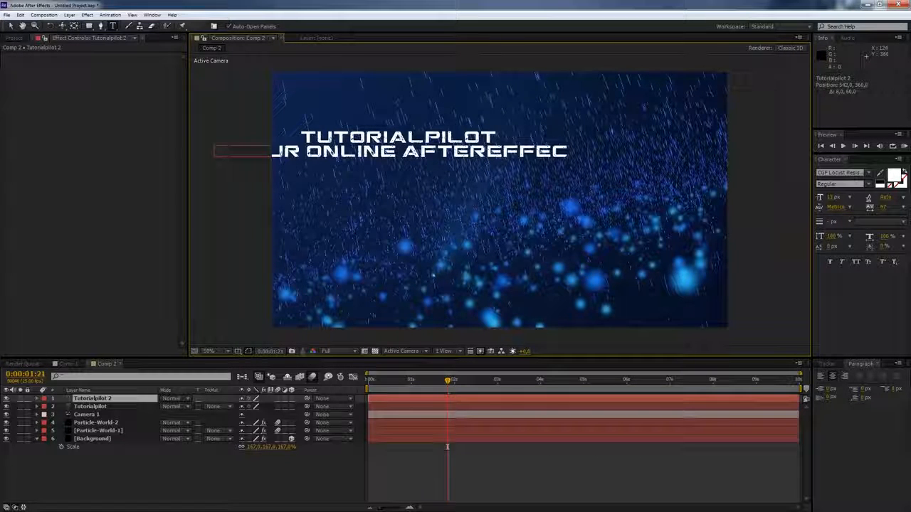
pyautogui.write('TS')
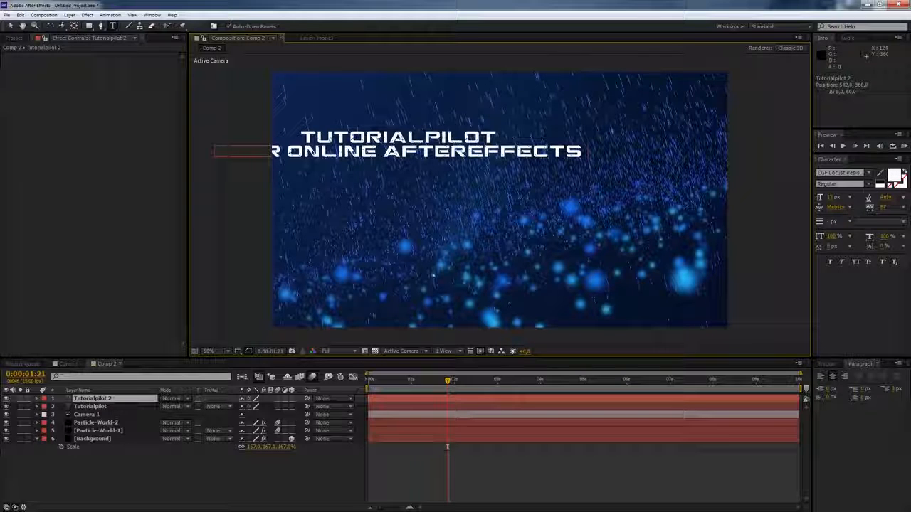
pyautogui.write(' TRA')
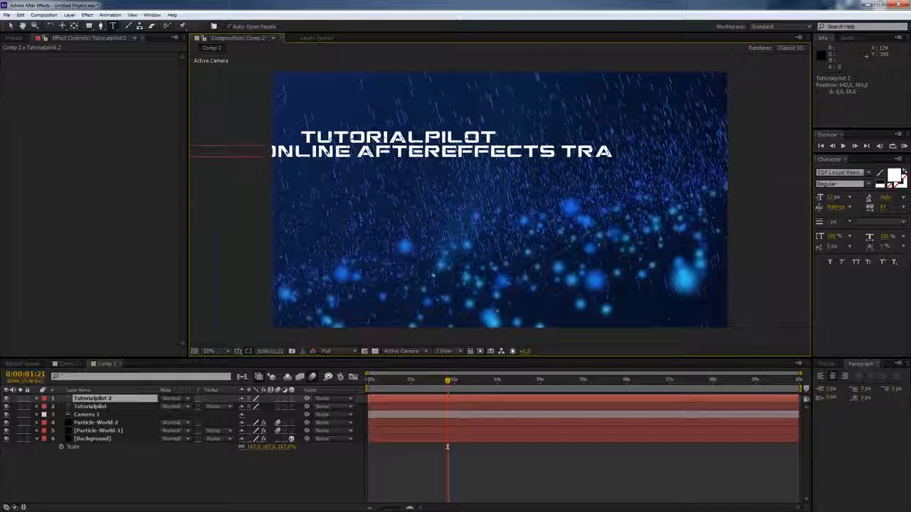
pyautogui.write('INING')
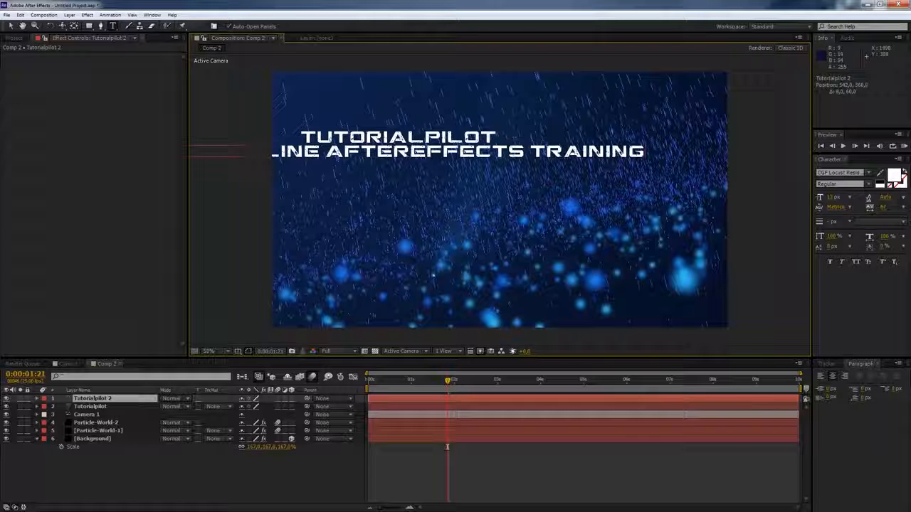
# - Reduce the subtitle's font size so the line fits beneath the title
pyautogui.moveTo(646, 152); pyautogui.dragTo(191, 152)
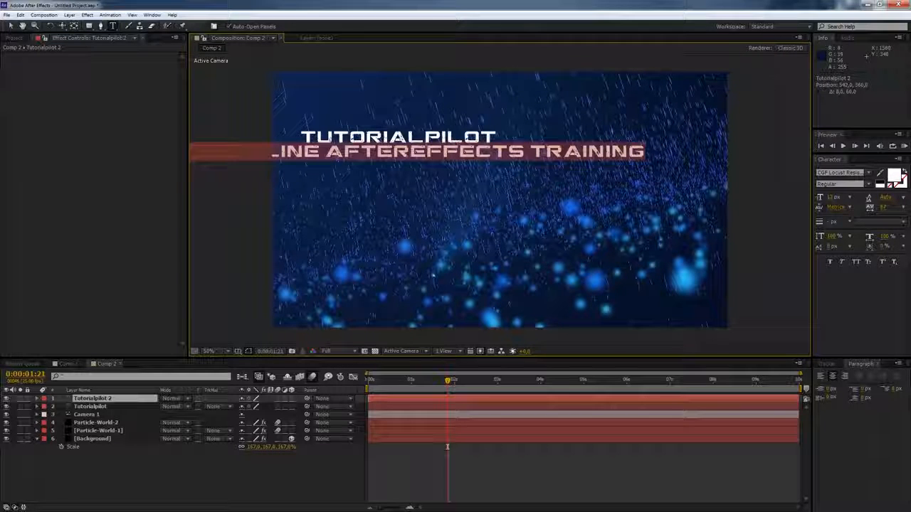
pyautogui.click(830, 197)
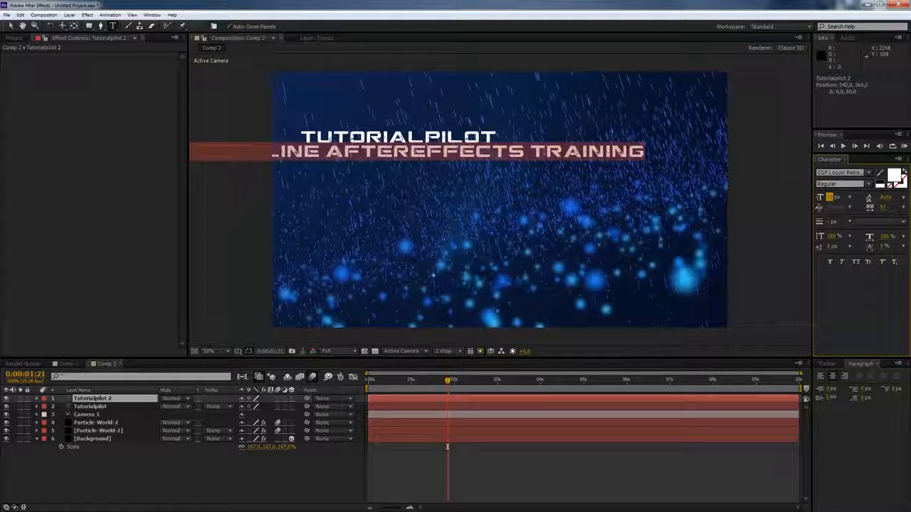
pyautogui.press('Down')
pyautogui.press('Down')
pyautogui.press('Down')
pyautogui.press('Down')
pyautogui.press('Down')
pyautogui.press('Down')
pyautogui.press('Down')
pyautogui.press('Down')
pyautogui.press('Down')
pyautogui.press('Up')
pyautogui.press('Up')
pyautogui.press('Up')
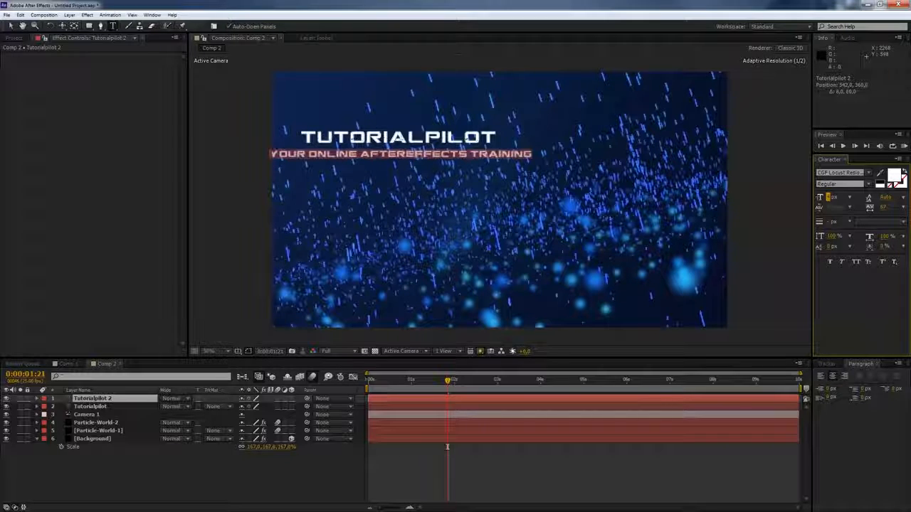
pyautogui.press('Down')
pyautogui.press('Down')
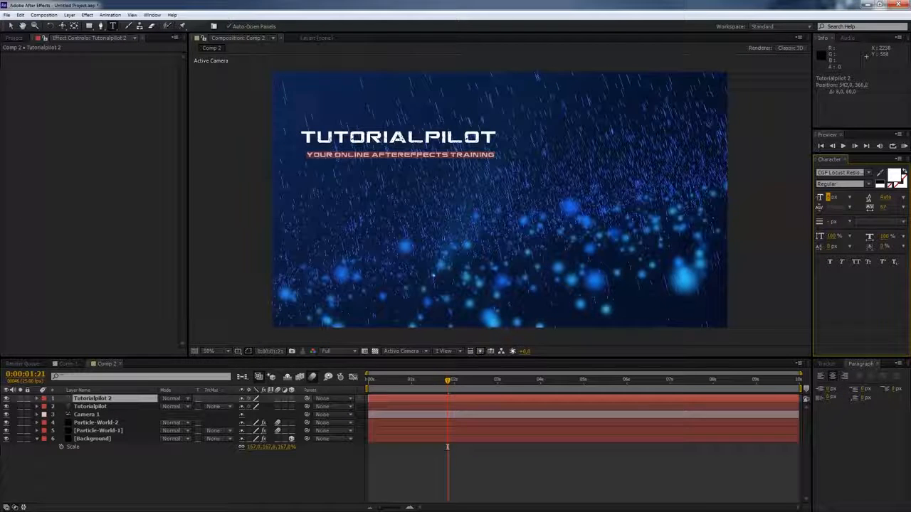
# - Position the subtitle centered just beneath the TUTORIALPILOT title
pyautogui.click(11, 25)
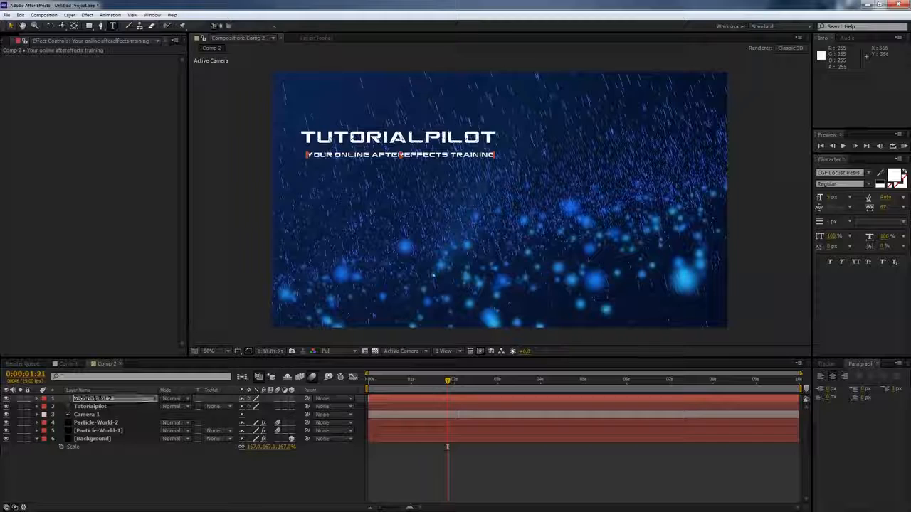
pyautogui.moveTo(449, 154); pyautogui.dragTo(445, 150)
pyautogui.moveTo(388, 147); pyautogui.dragTo(387, 146)
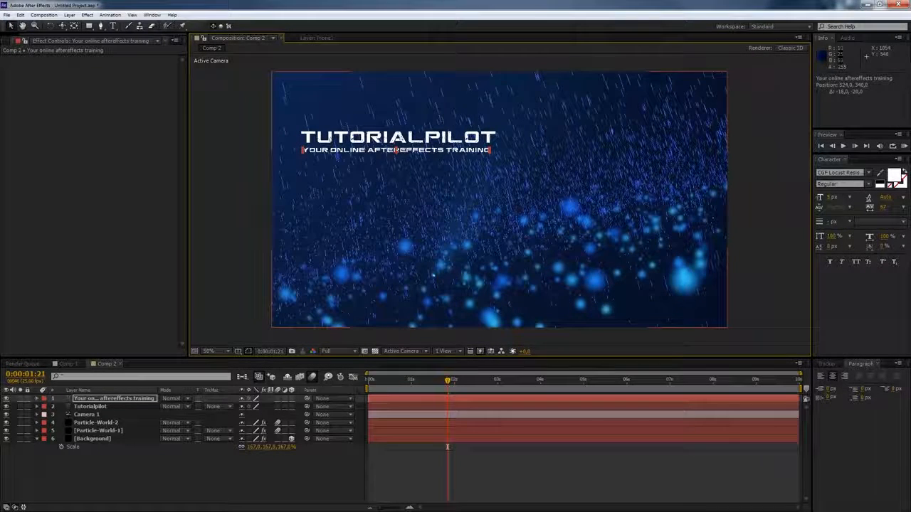
# - Apply the Animate In text preset "Zeichenw. einbl. (Zufall)" from Effects & Presets to the subtitle layer
pyautogui.moveTo(910, 44); pyautogui.dragTo(669, 49)
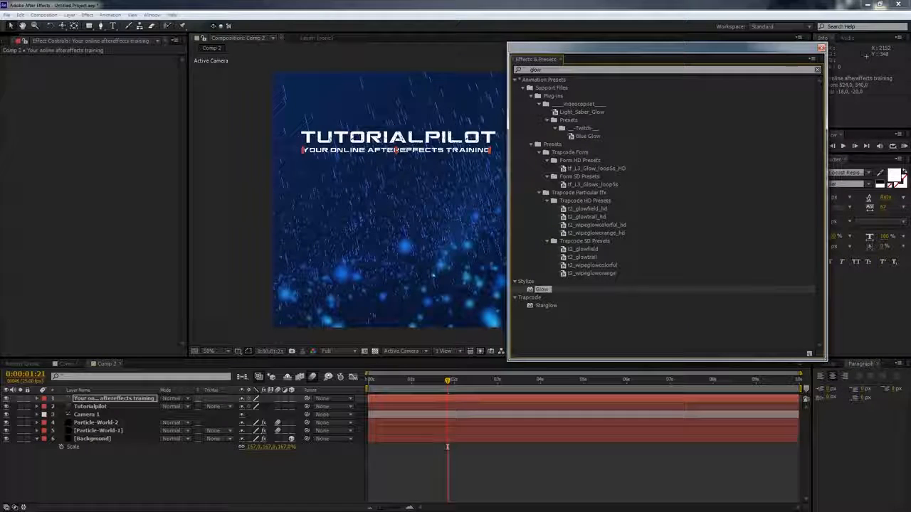
pyautogui.click(614, 69)
pyautogui.press('BackSpace')
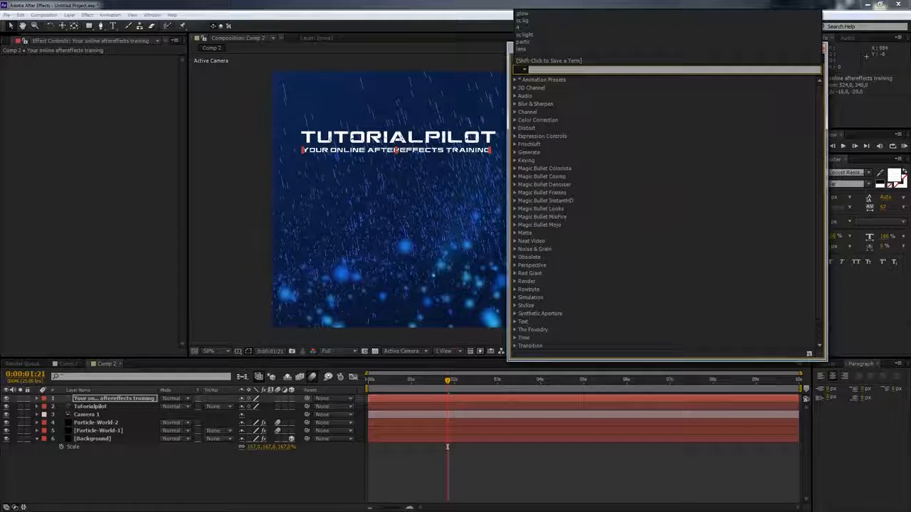
pyautogui.click(515, 80)
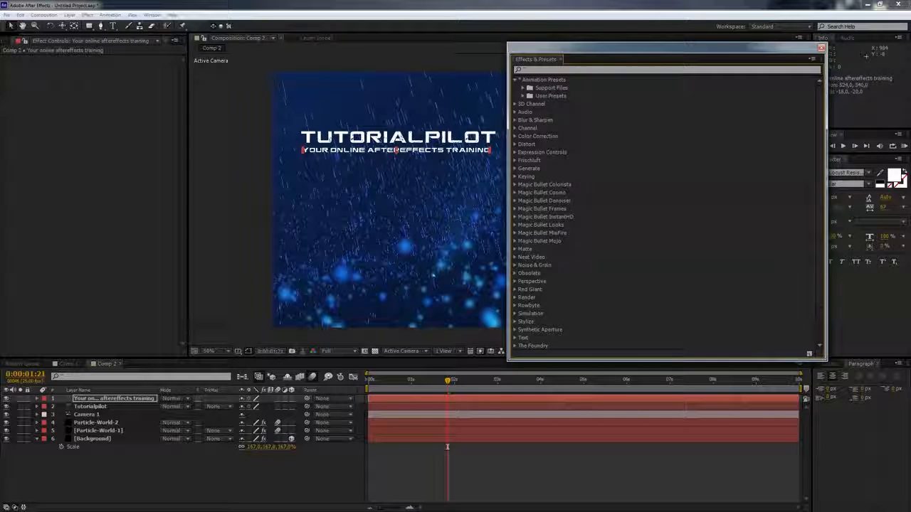
pyautogui.click(523, 87)
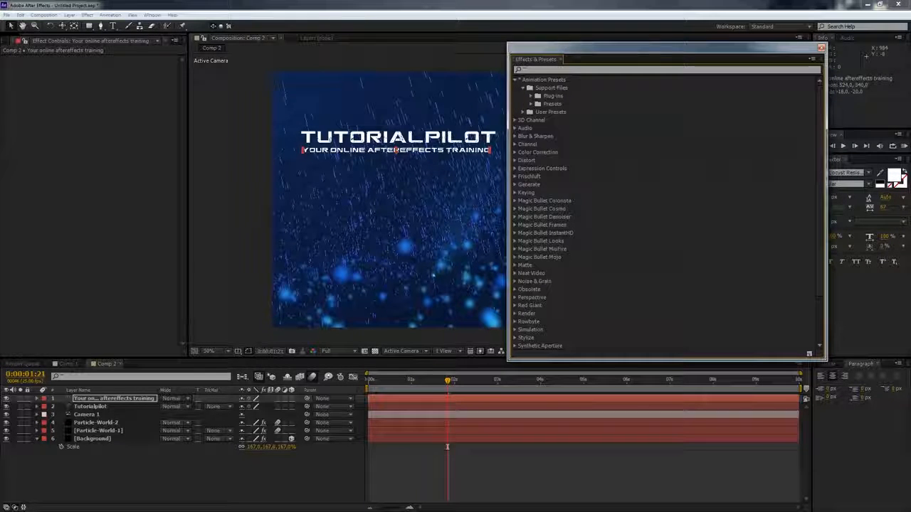
pyautogui.click(531, 104)
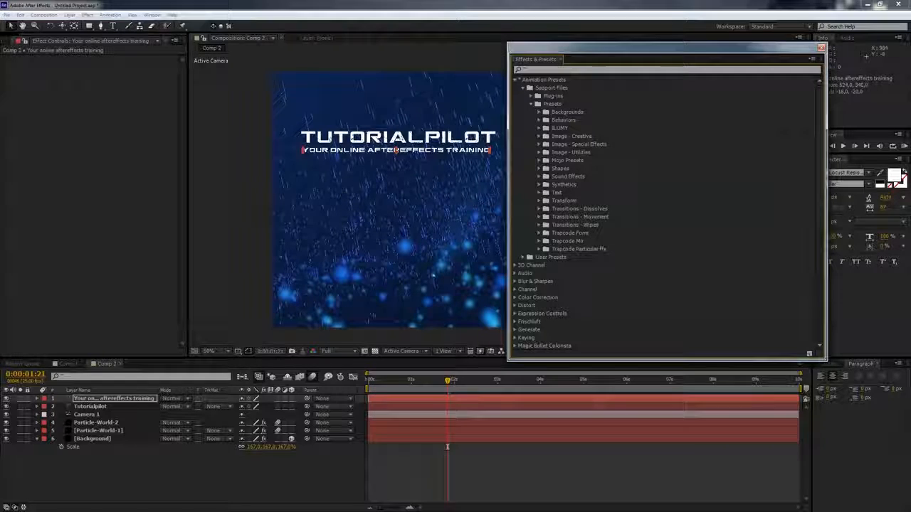
pyautogui.click(537, 192)
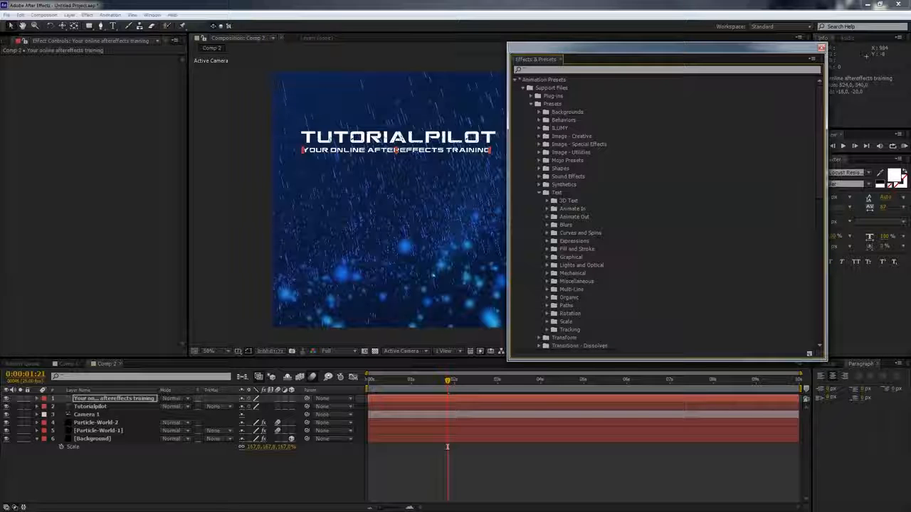
pyautogui.click(547, 209)
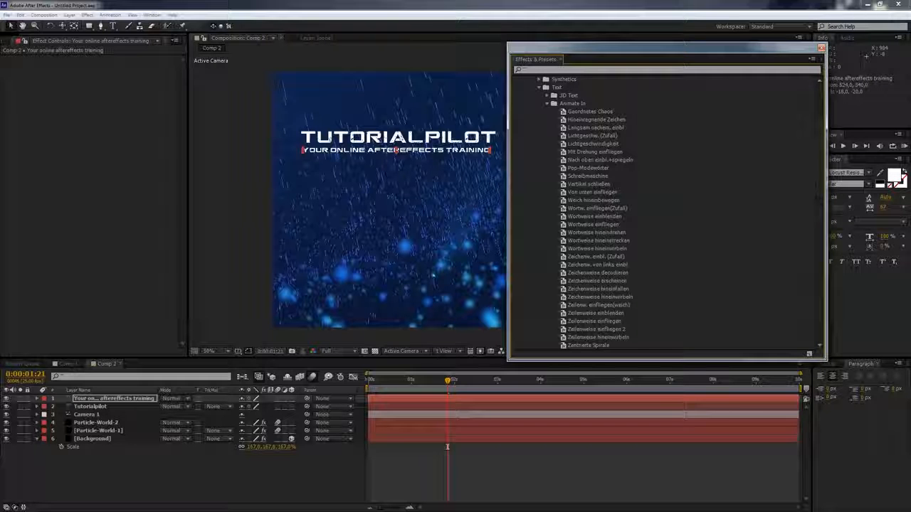
pyautogui.moveTo(662, 48); pyautogui.dragTo(729, 39)
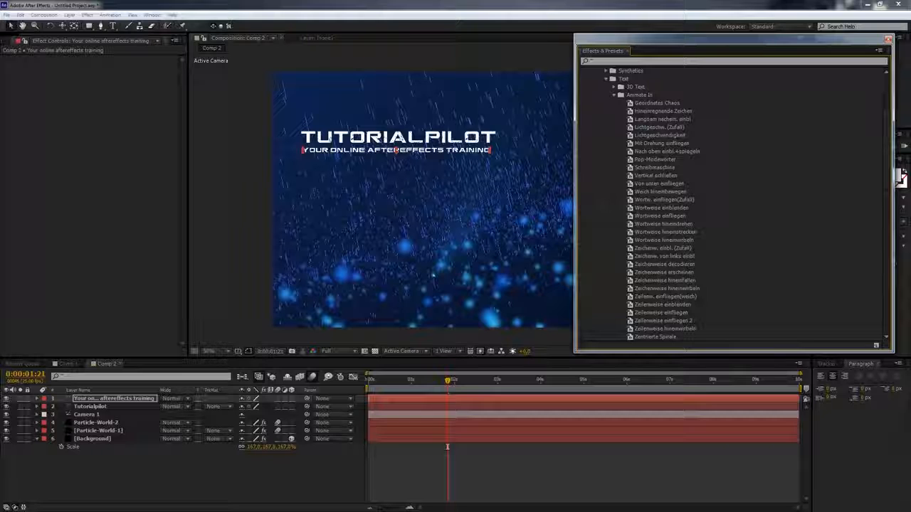
pyautogui.click(665, 248)
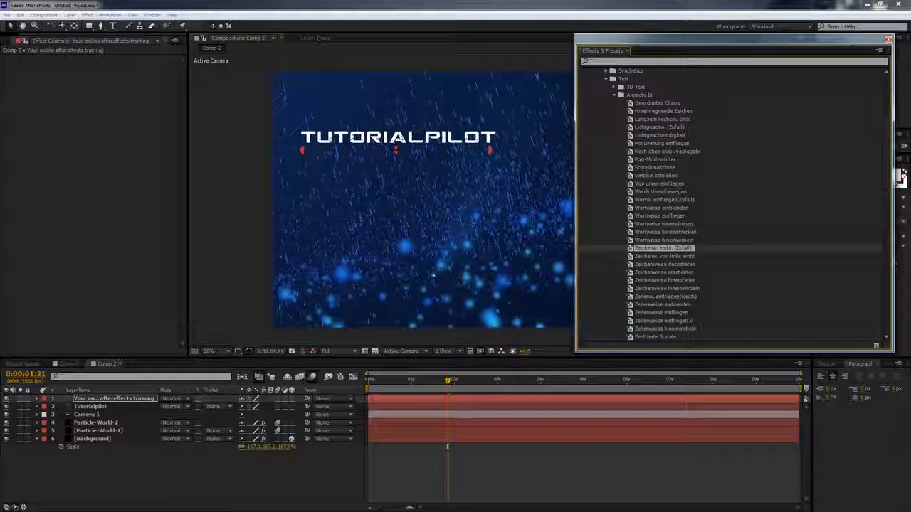
# - Preview the animation, then apply the same "Zeichenw. einbl. (Zufall)" preset to the TUTORIALPILOT title layer
pyautogui.press('space')
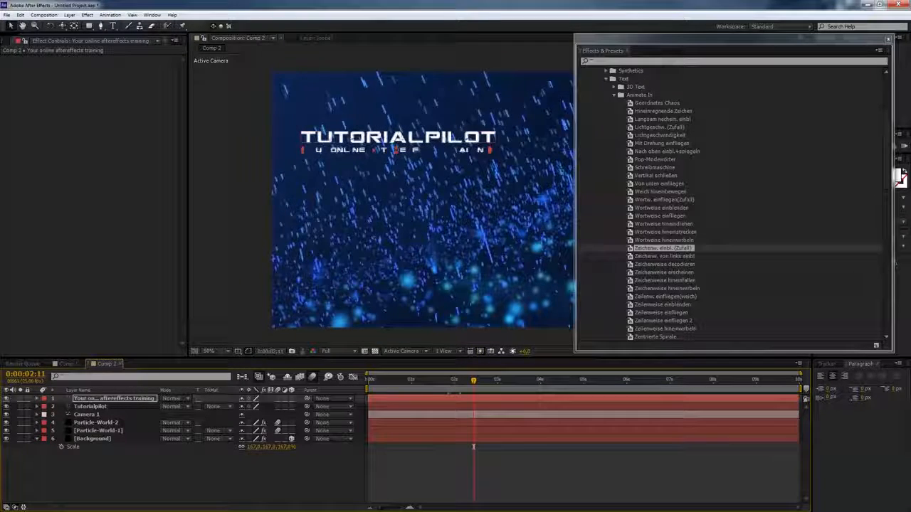
pyautogui.hotkey('ctrl', 'Down')
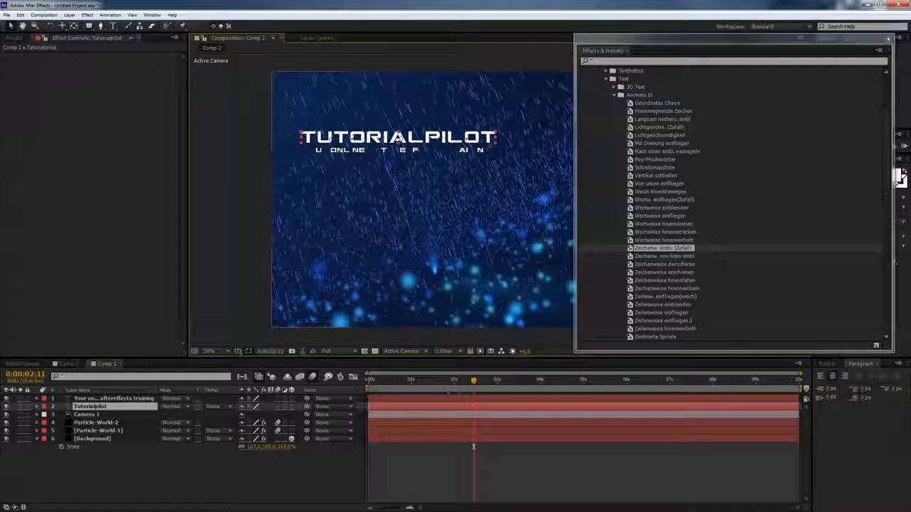
pyautogui.doubleClick(663, 249)
pyautogui.moveTo(733, 39); pyautogui.dragTo(910, 37)
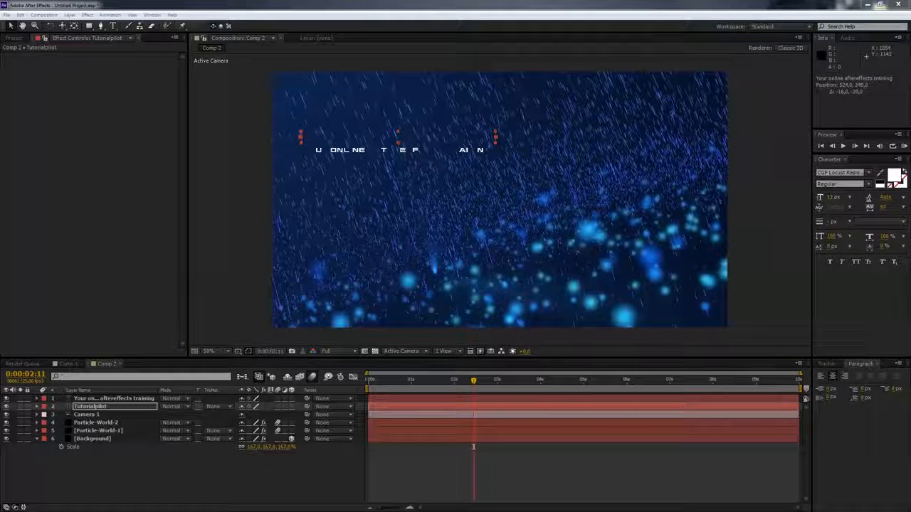
# - Preview the text animation and add a new adjustment layer above the text layers
pyautogui.press('space')
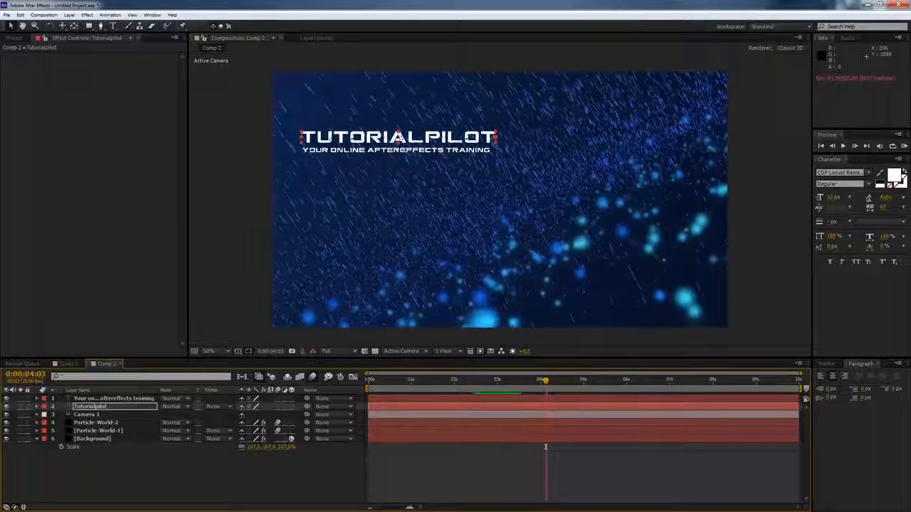
pyautogui.hotkey('ctrl', 'Up')
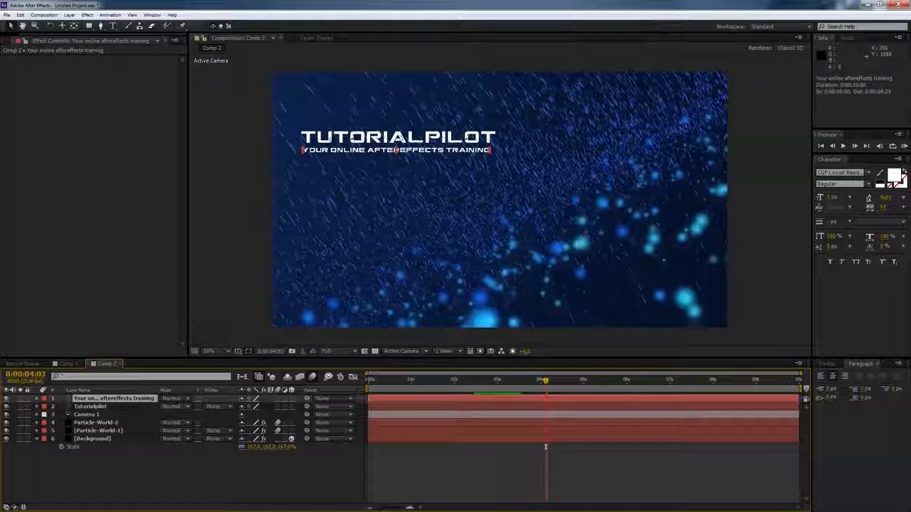
pyautogui.click(69, 15)
pyautogui.moveTo(89, 26)
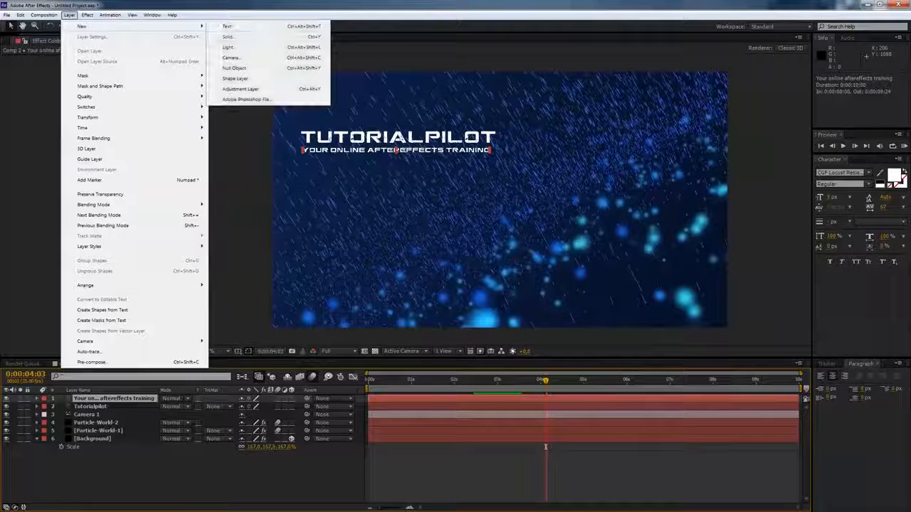
pyautogui.click(240, 89)
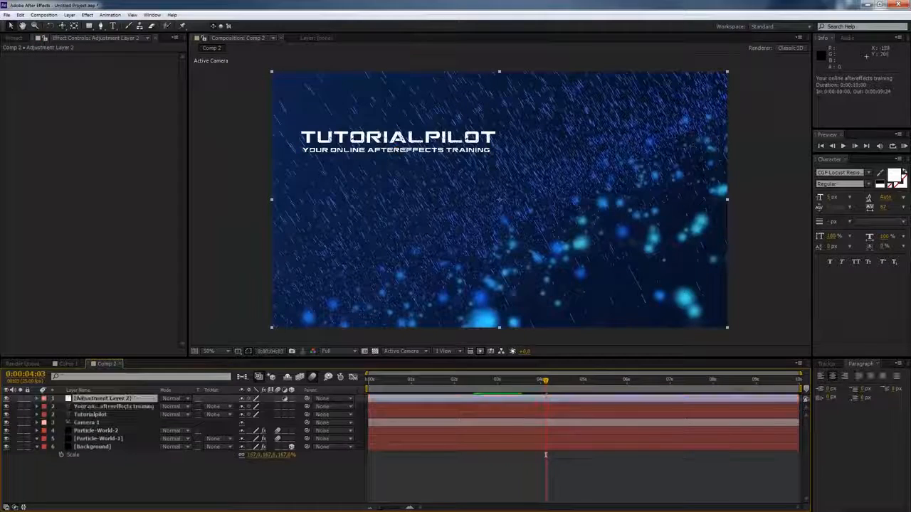
# - Search the effects for levels and apply the Levels effect to the adjustment layer
pyautogui.hotkey('ctrl', '5')
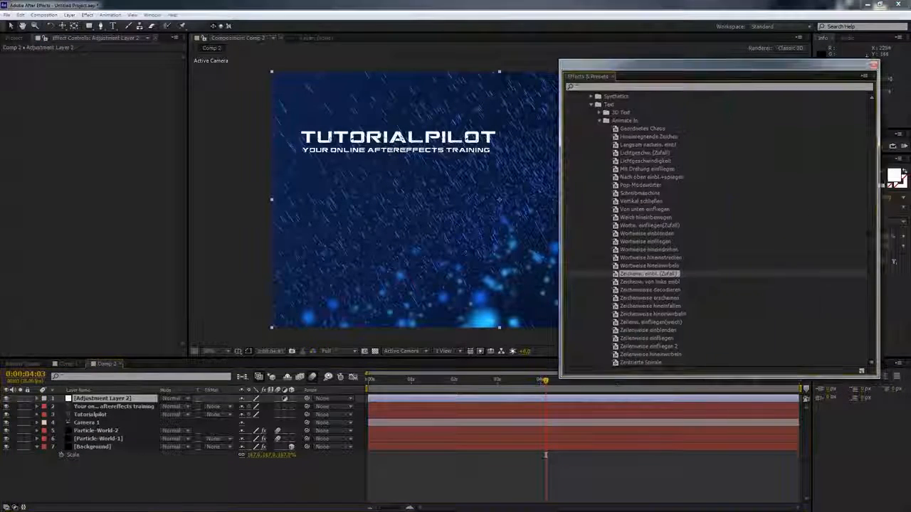
pyautogui.write('level')
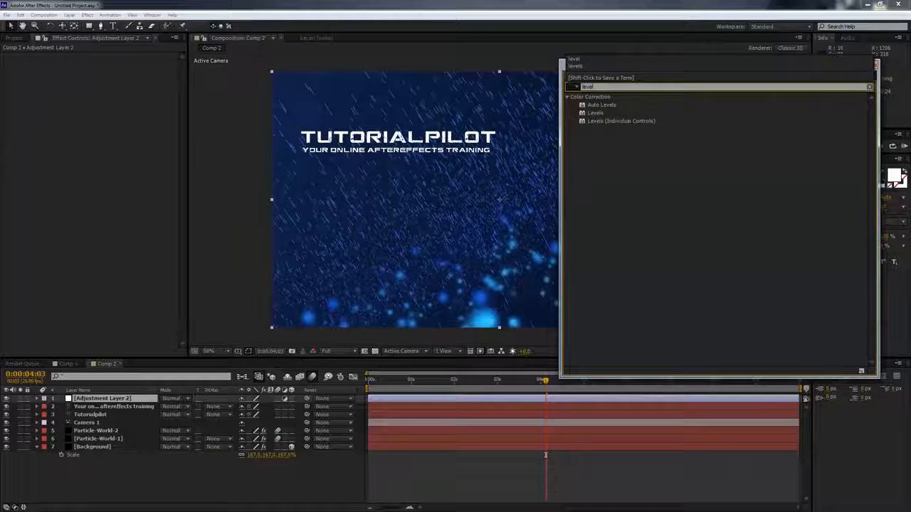
pyautogui.doubleClick(594, 112)
pyautogui.hotkey('ctrl', '5')
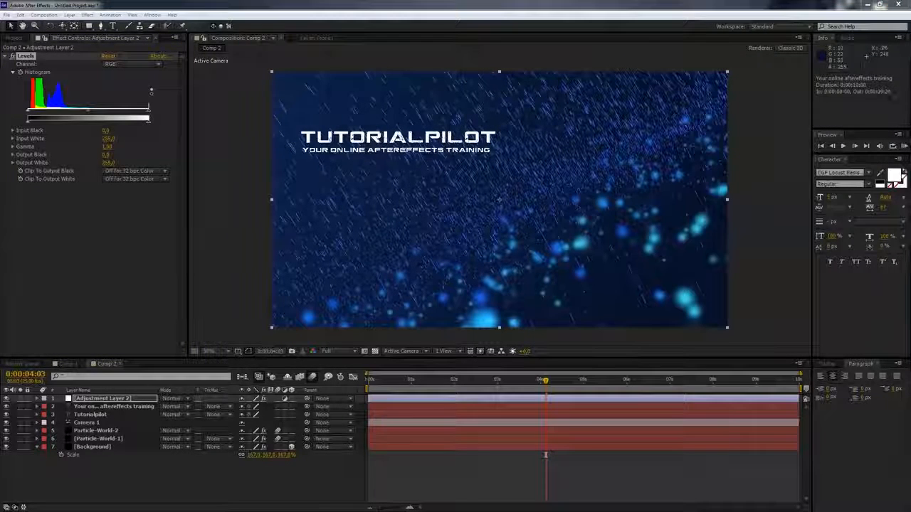
# - Set the Levels input white to 191 and input black to 13, then return to the composition's start
pyautogui.moveTo(149, 109); pyautogui.dragTo(119, 111)
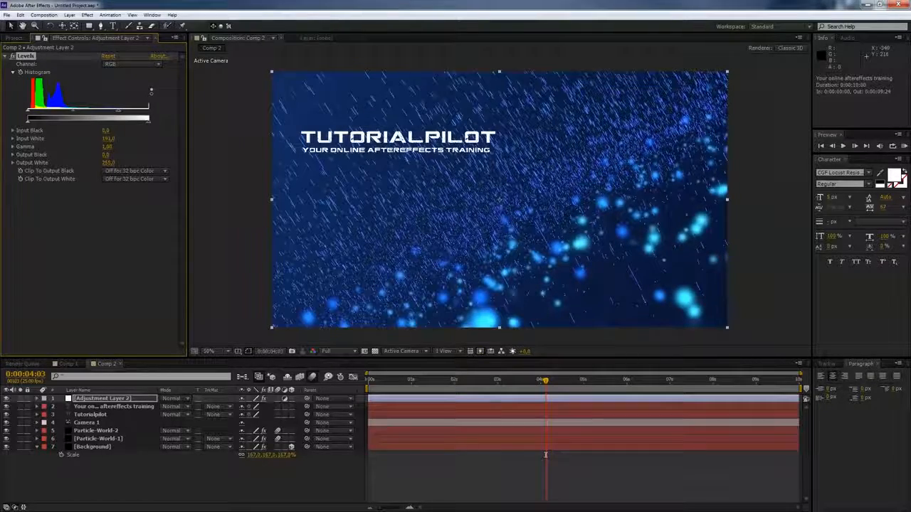
pyautogui.moveTo(28, 110); pyautogui.dragTo(69, 110)
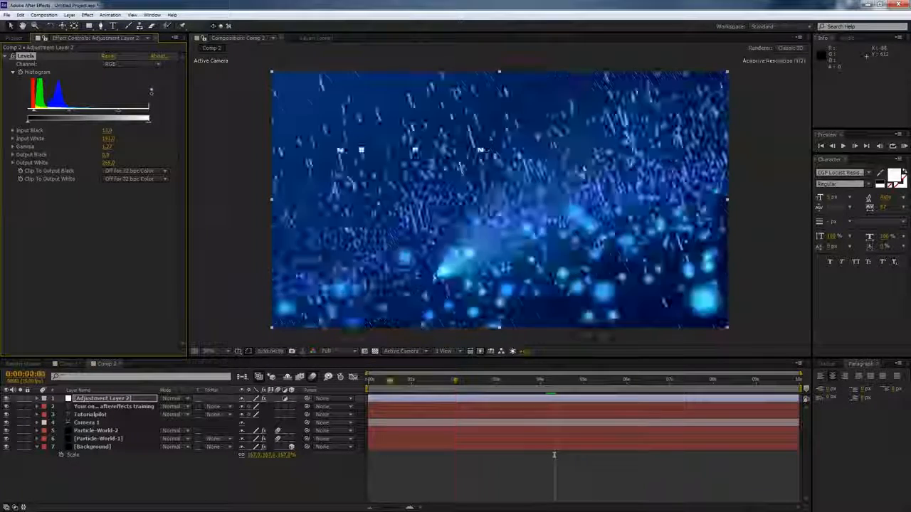
pyautogui.press('Home')
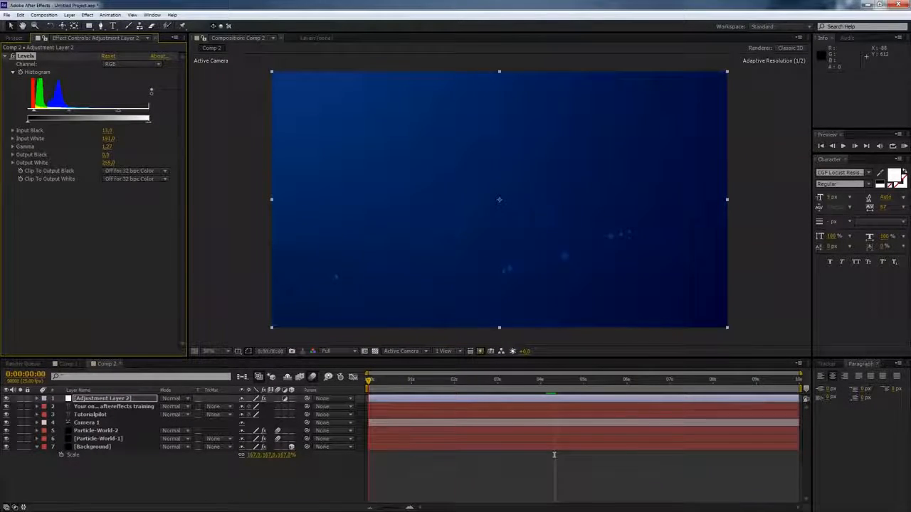